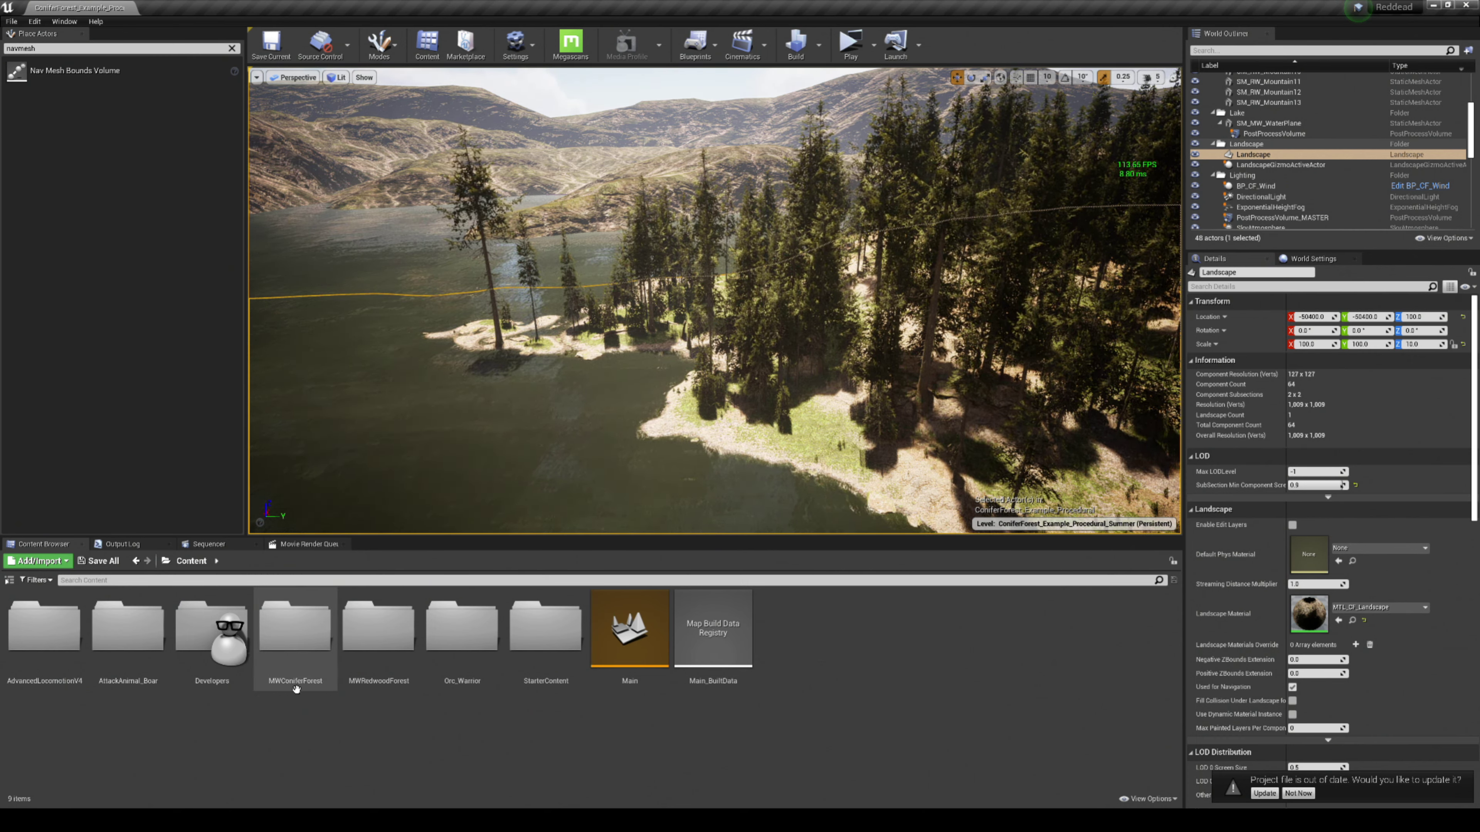
# Step: Inspect the conifer forest level from the lakeshore through the trees to ground level, adjusting the camera speed
pyautogui.press('w')
pyautogui.moveTo(713, 300); pyautogui.dragTo(839, 408, button='right')
pyautogui.moveTo(694, 420); pyautogui.dragTo(540, 352, button='right')
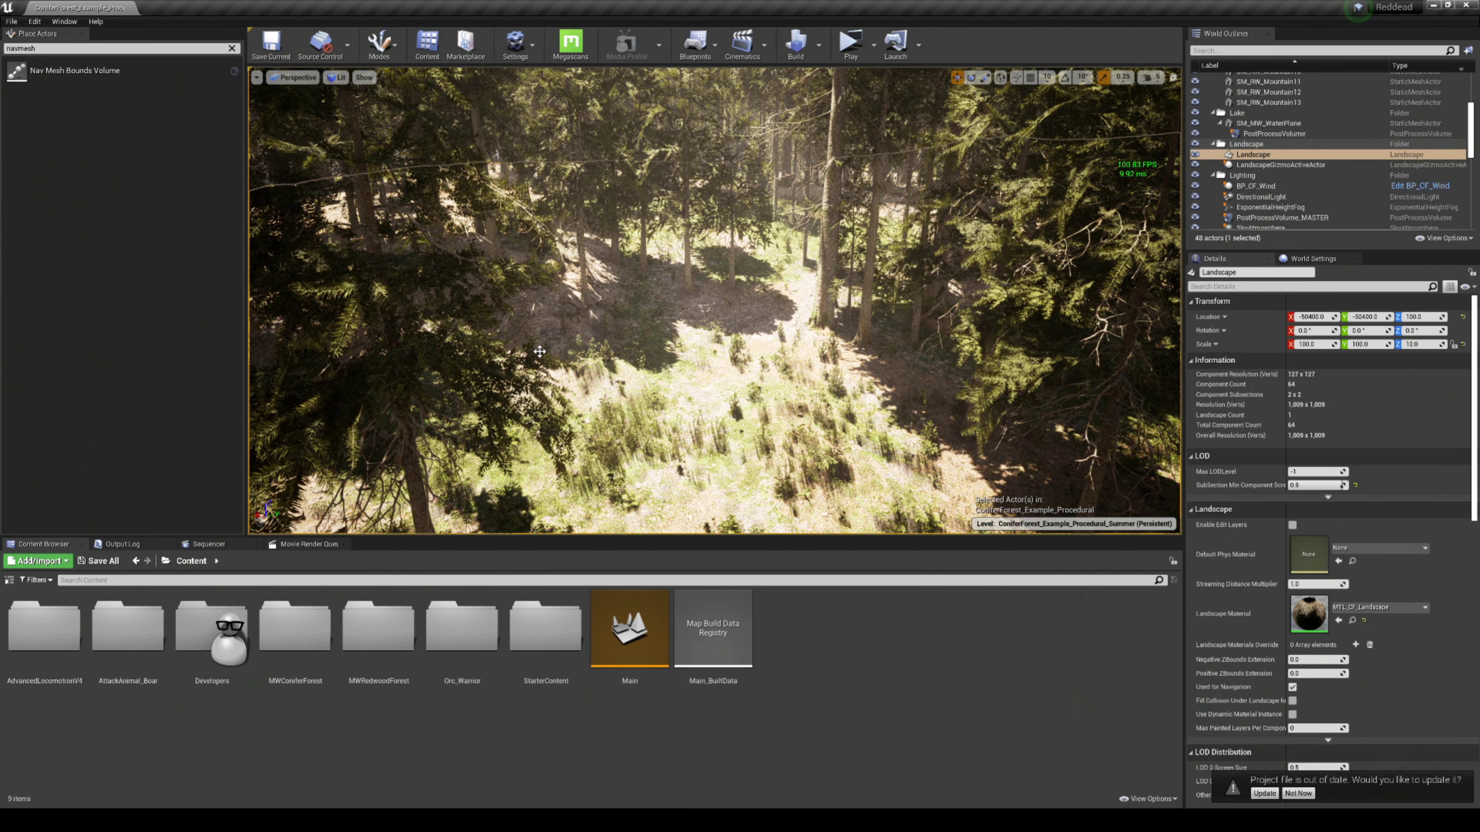
pyautogui.click(1150, 78)
pyautogui.moveTo(810, 270); pyautogui.dragTo(806, 310, button='right')
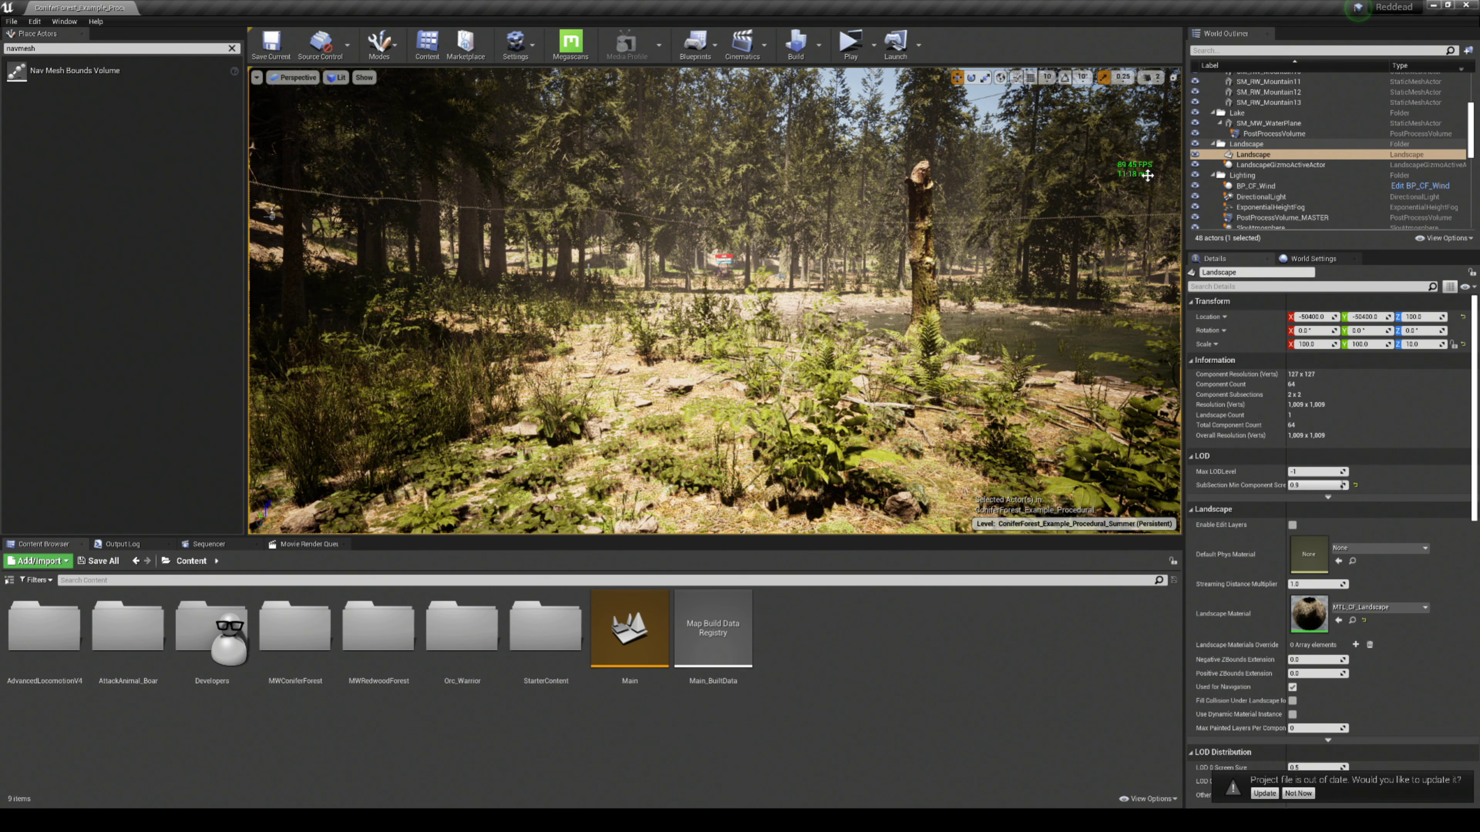
# Step: In the level blueprint, set the DLSS mode on the Set DLSS Mode node to Off and save the blueprint
pyautogui.click(695, 44)
pyautogui.click(775, 133)
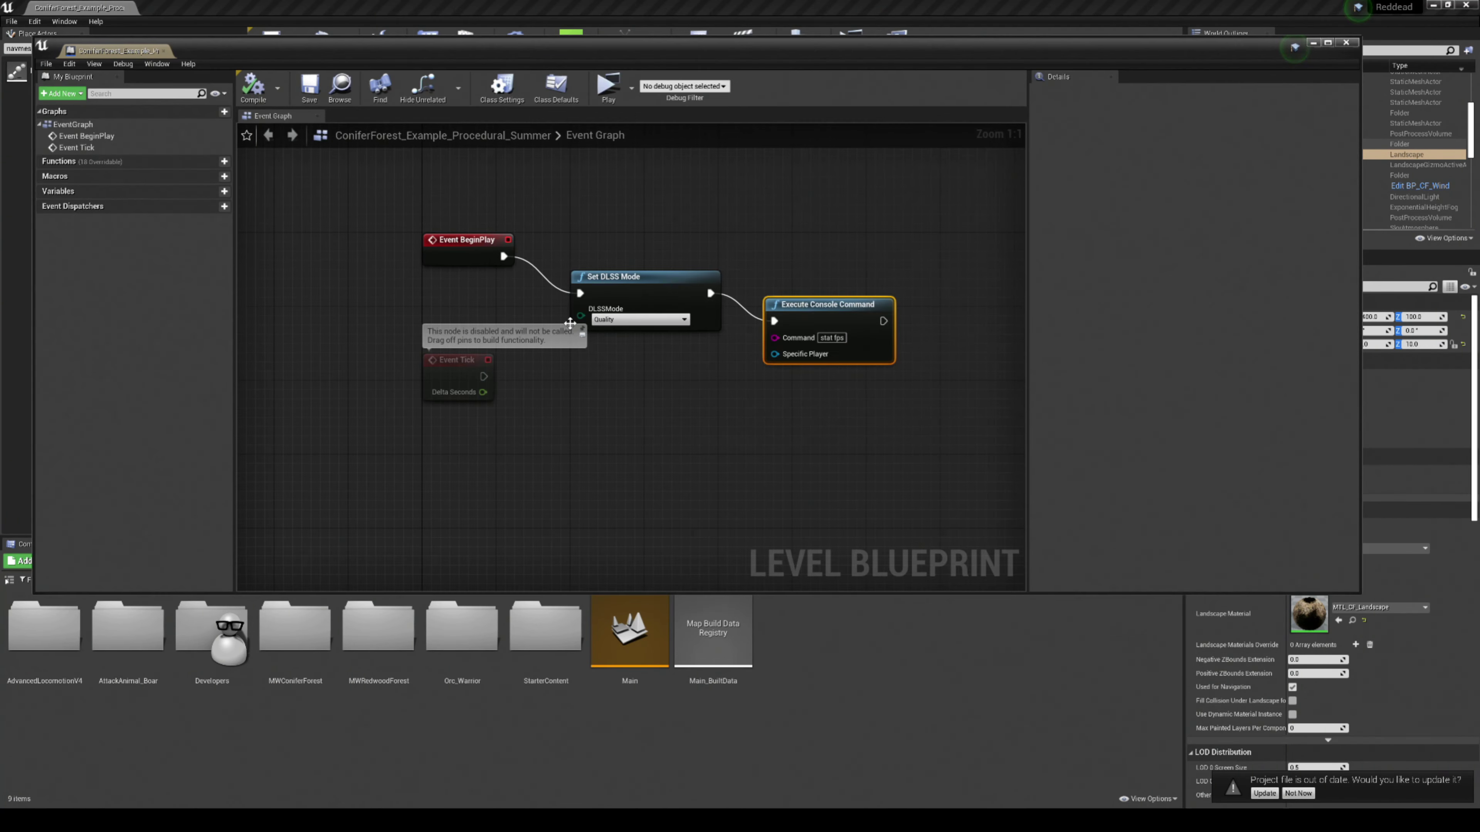
pyautogui.click(666, 316)
pyautogui.click(612, 329)
pyautogui.click(309, 87)
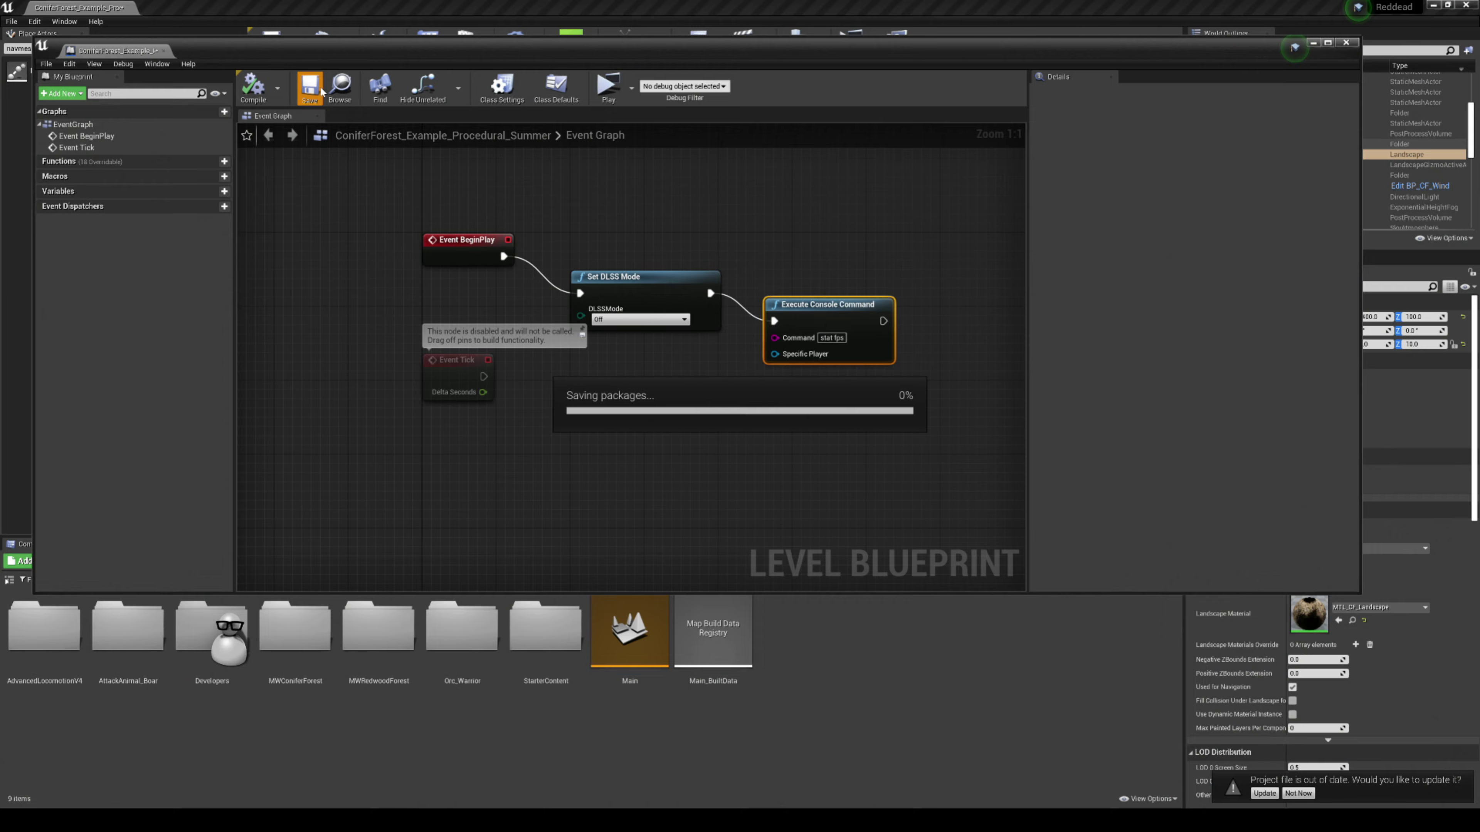
pyautogui.click(1312, 44)
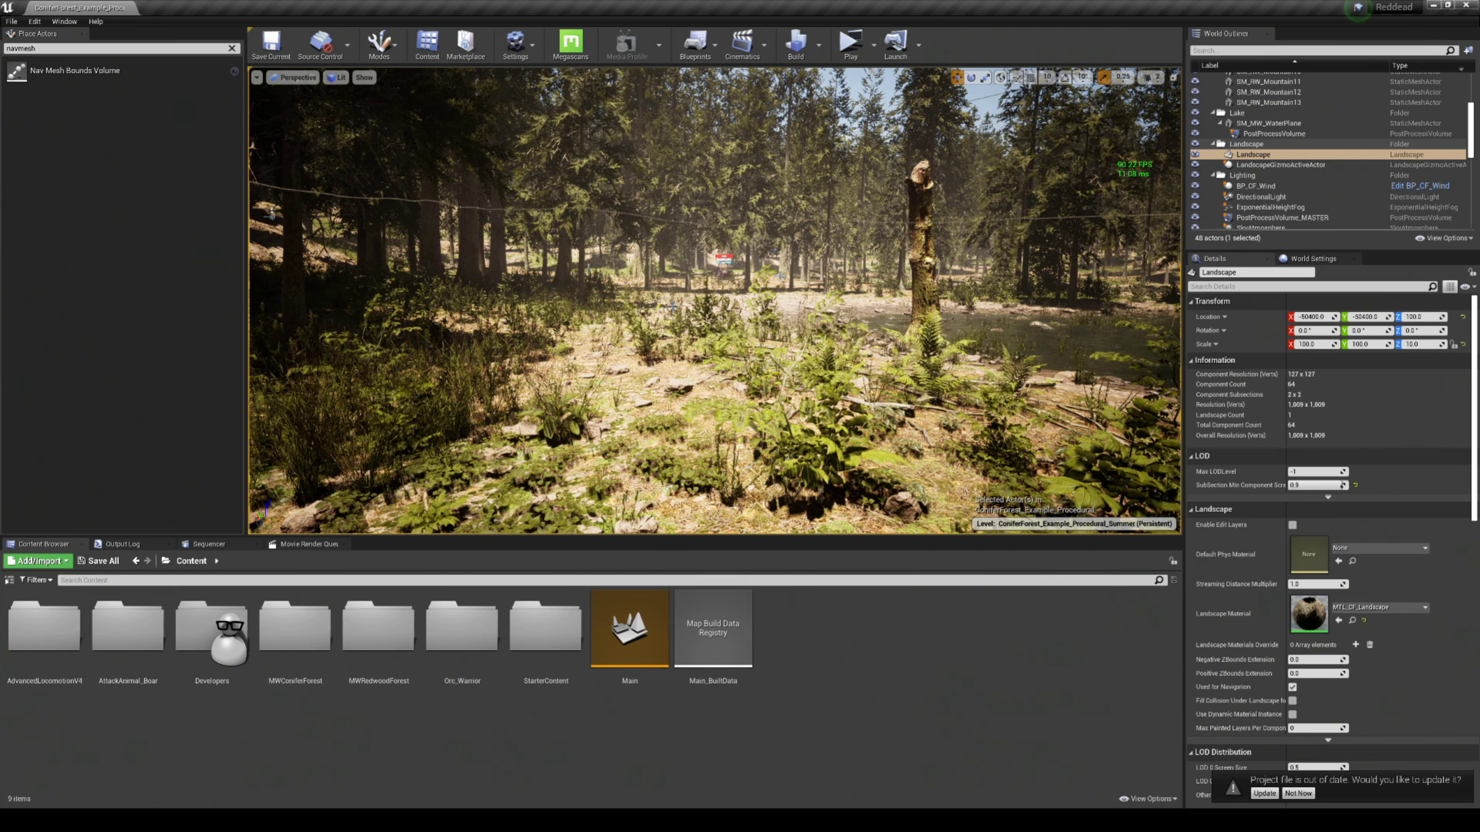
# Step: Play the level in a new editor window and give the game preview input focus
pyautogui.click(872, 52)
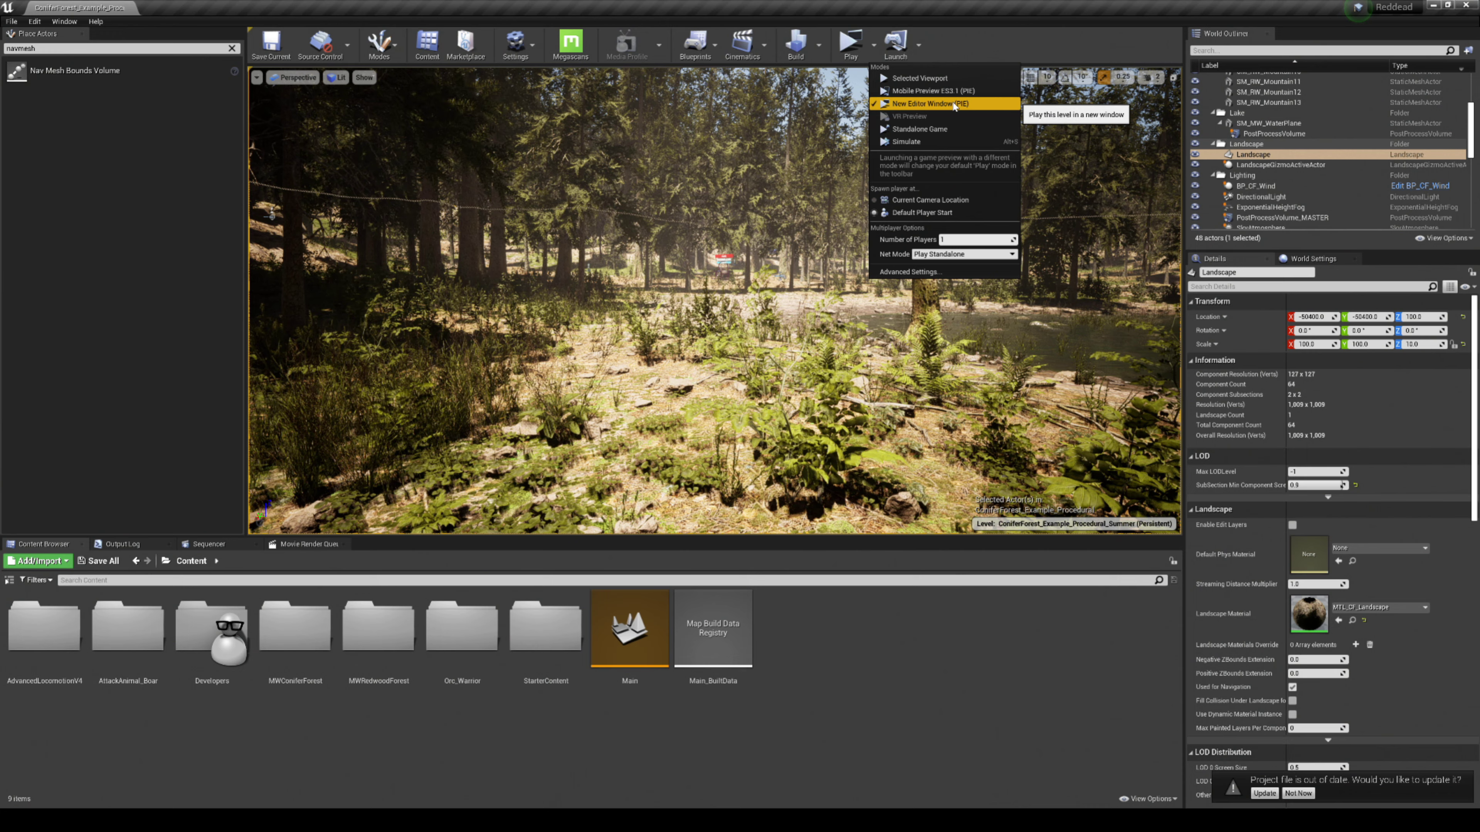
pyautogui.click(847, 51)
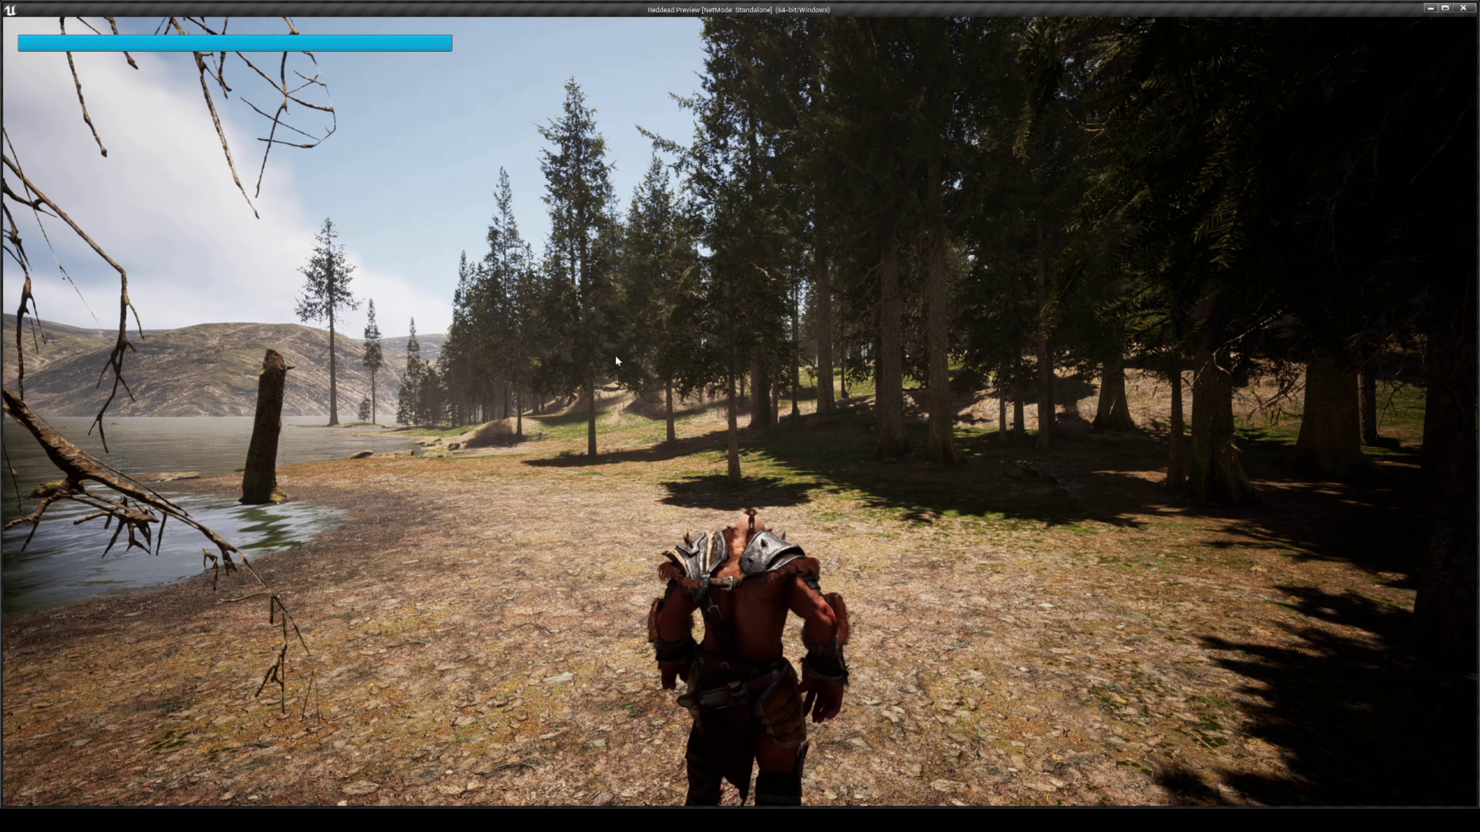
pyautogui.click(657, 404)
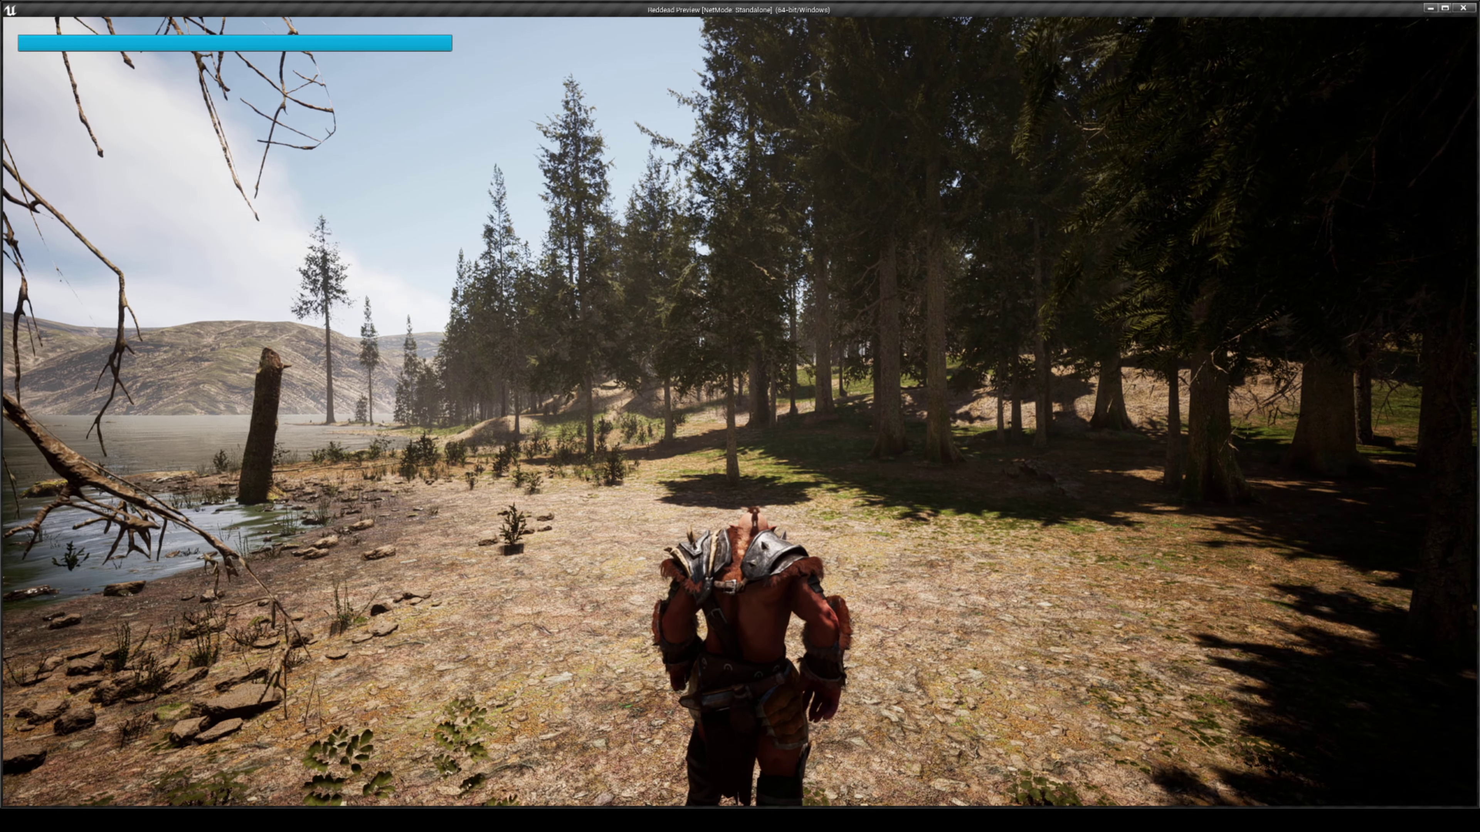
# Step: Run the orc character from the lakeshore through the conifer forest to examine the foliage, lighting and rendering with DLSS off
pyautogui.press('w')
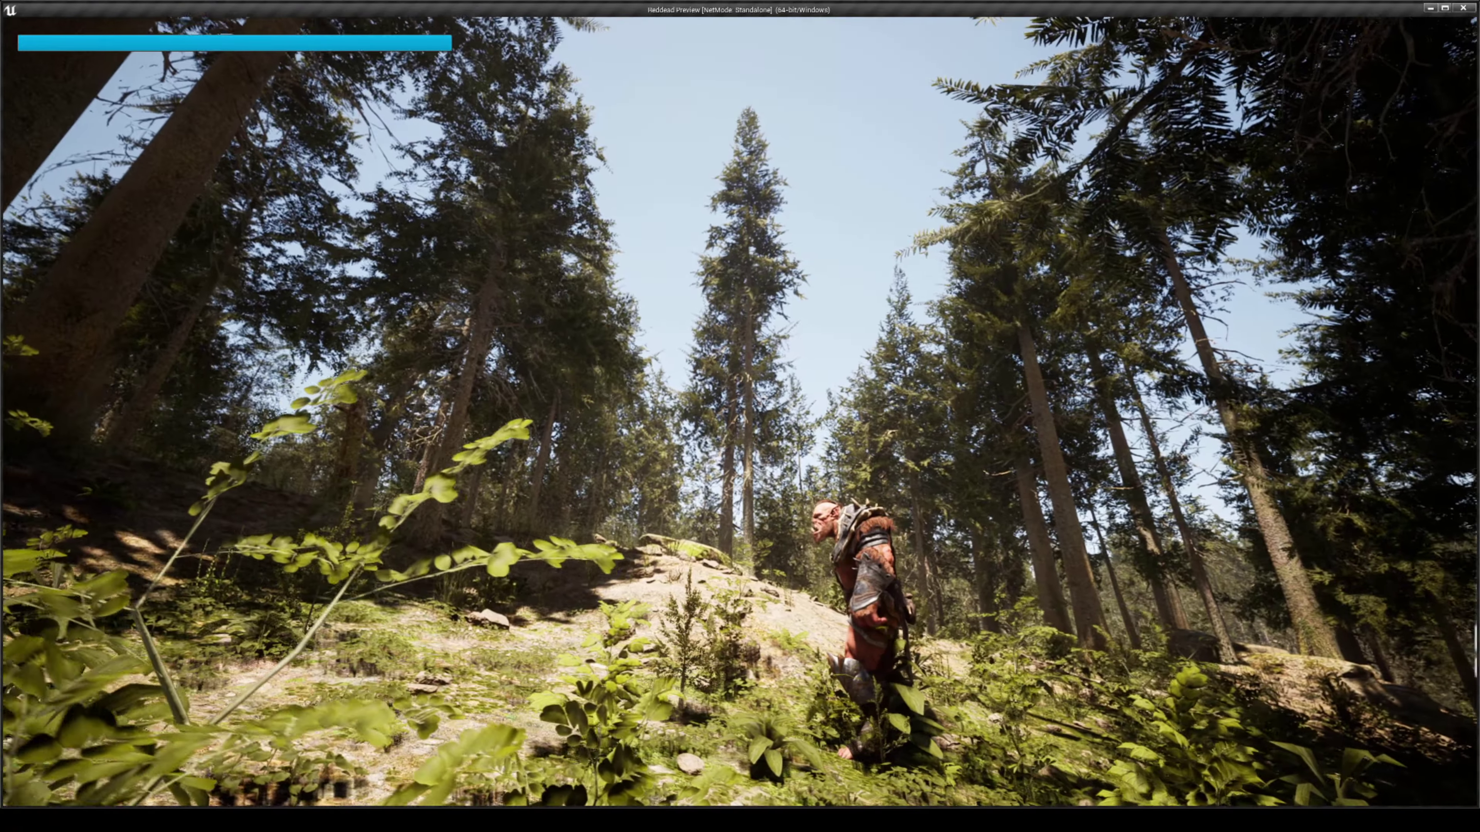
pyautogui.press('w')
pyautogui.press('w')
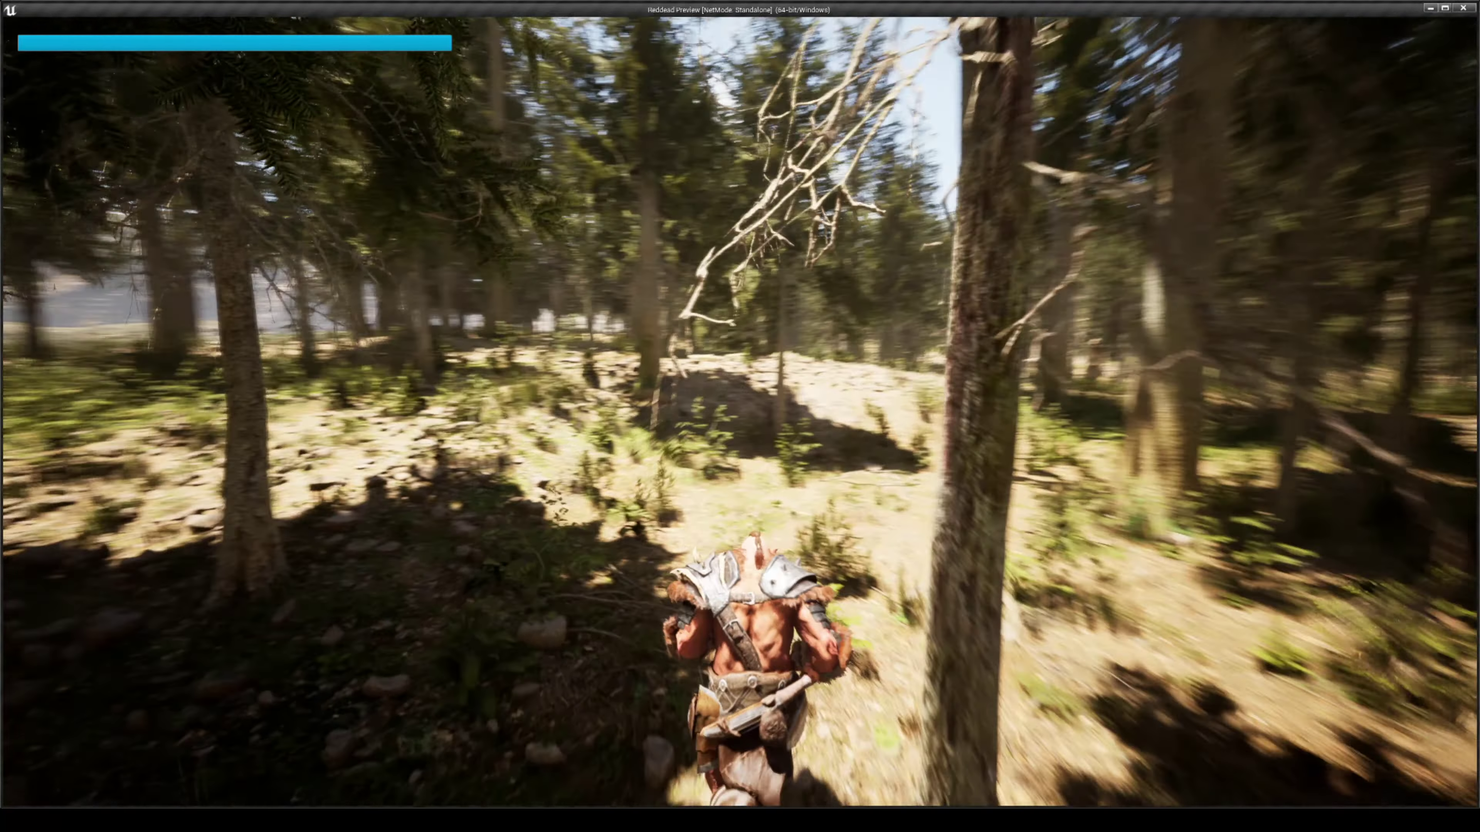
pyautogui.press('w')
pyautogui.press('w')
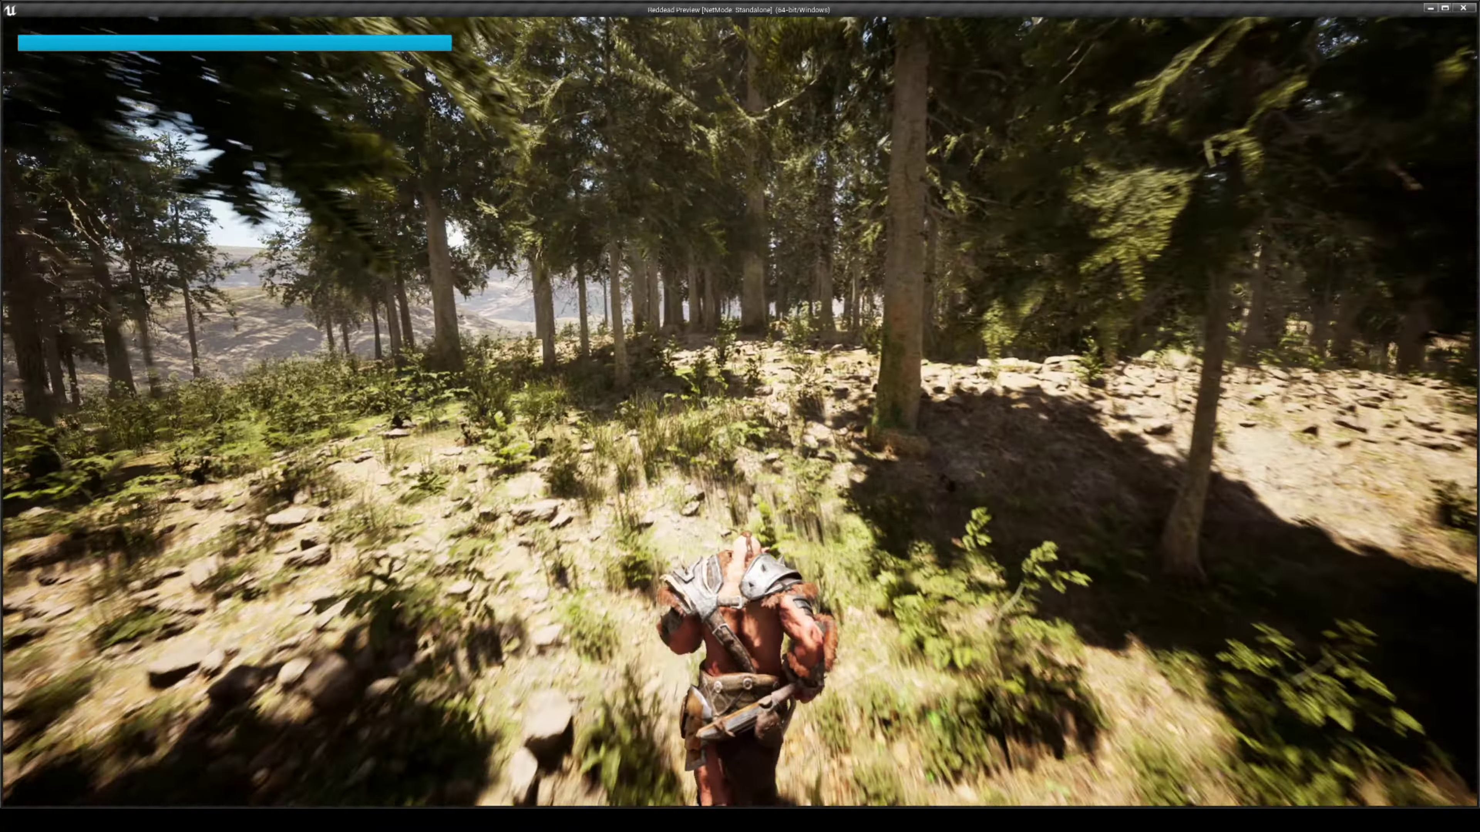
pyautogui.press('w')
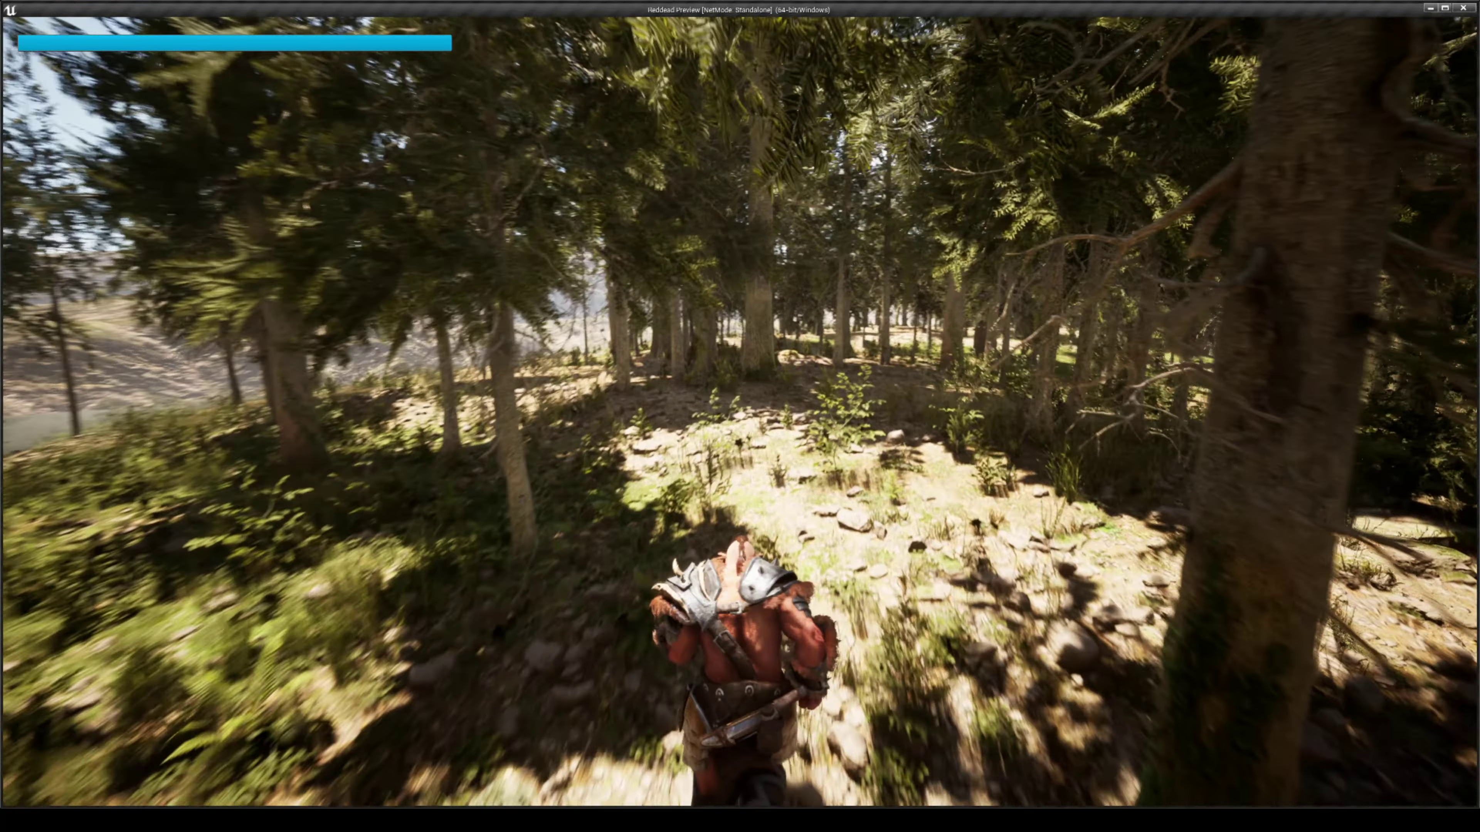
pyautogui.press('w')
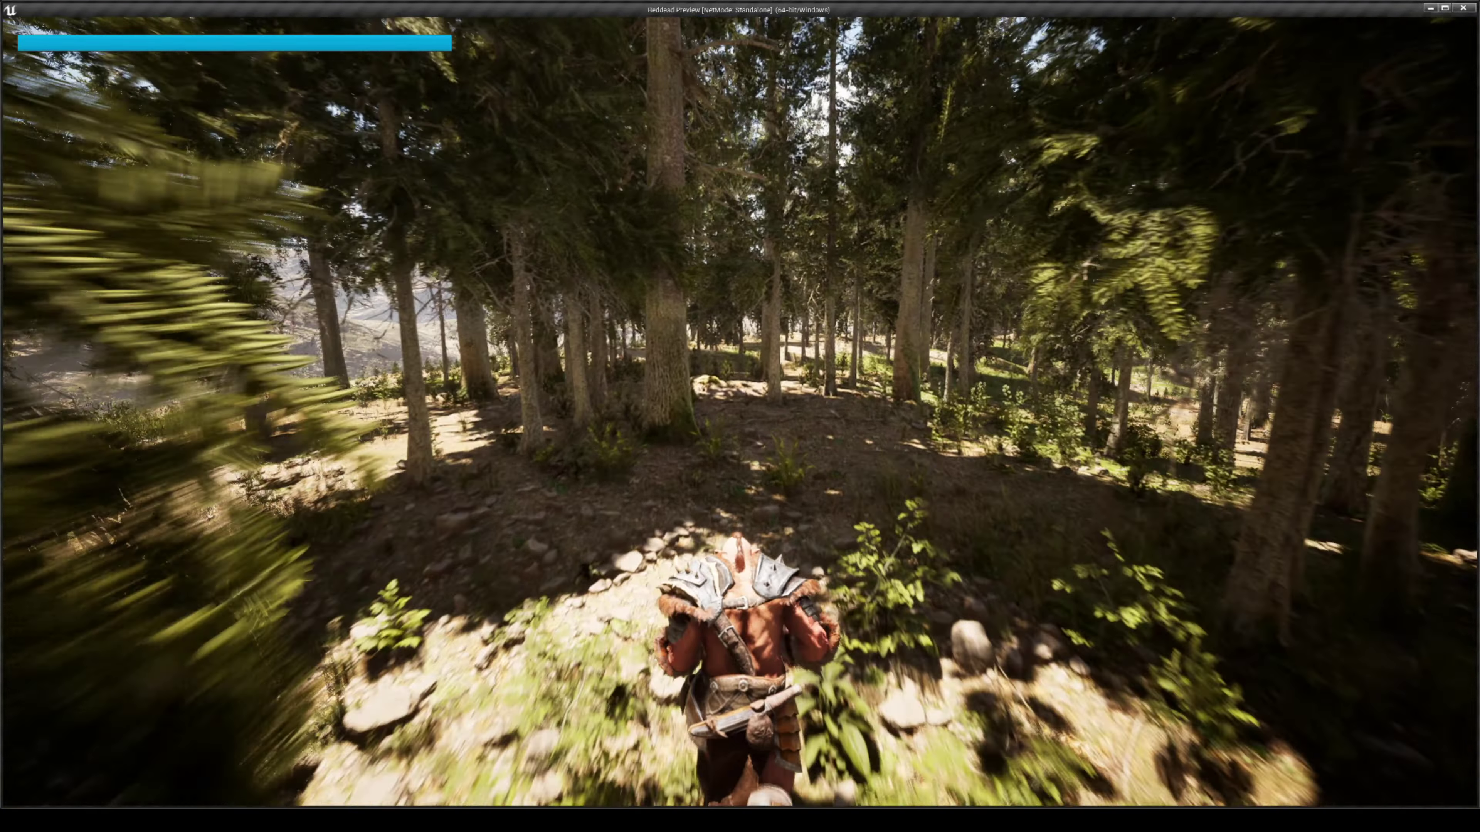
pyautogui.press('w')
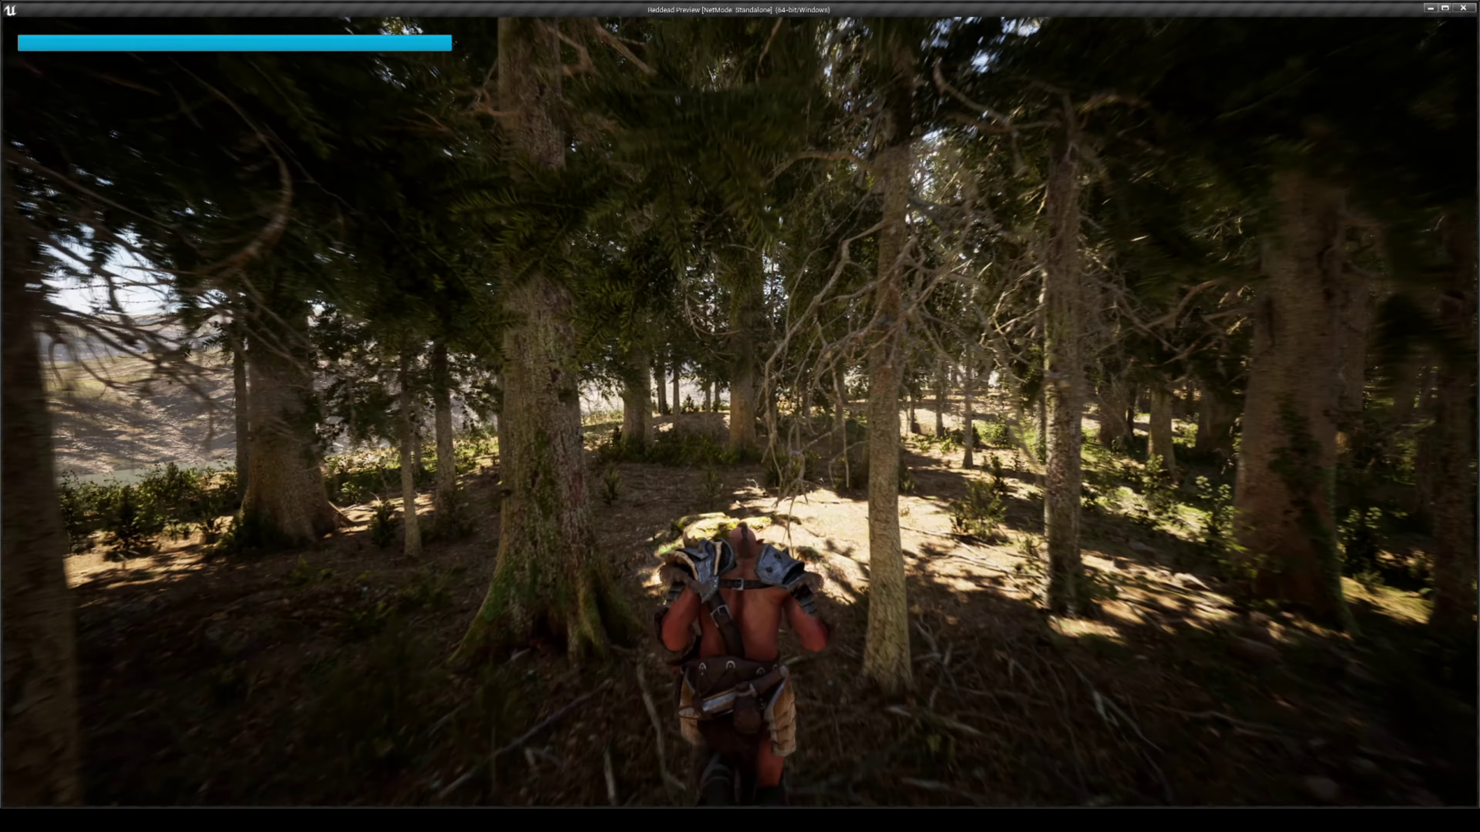
pyautogui.press('w')
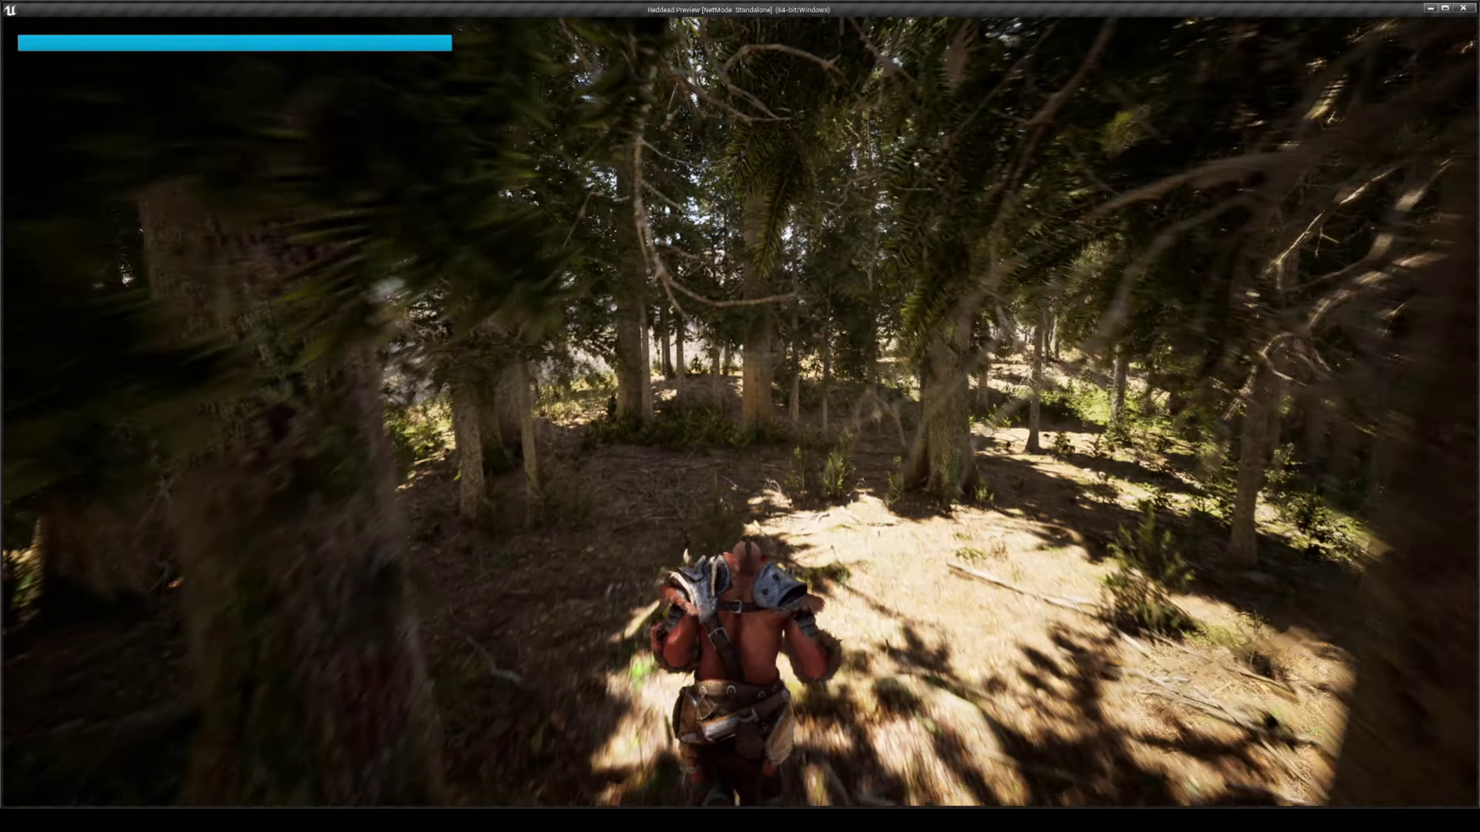
pyautogui.press('w')
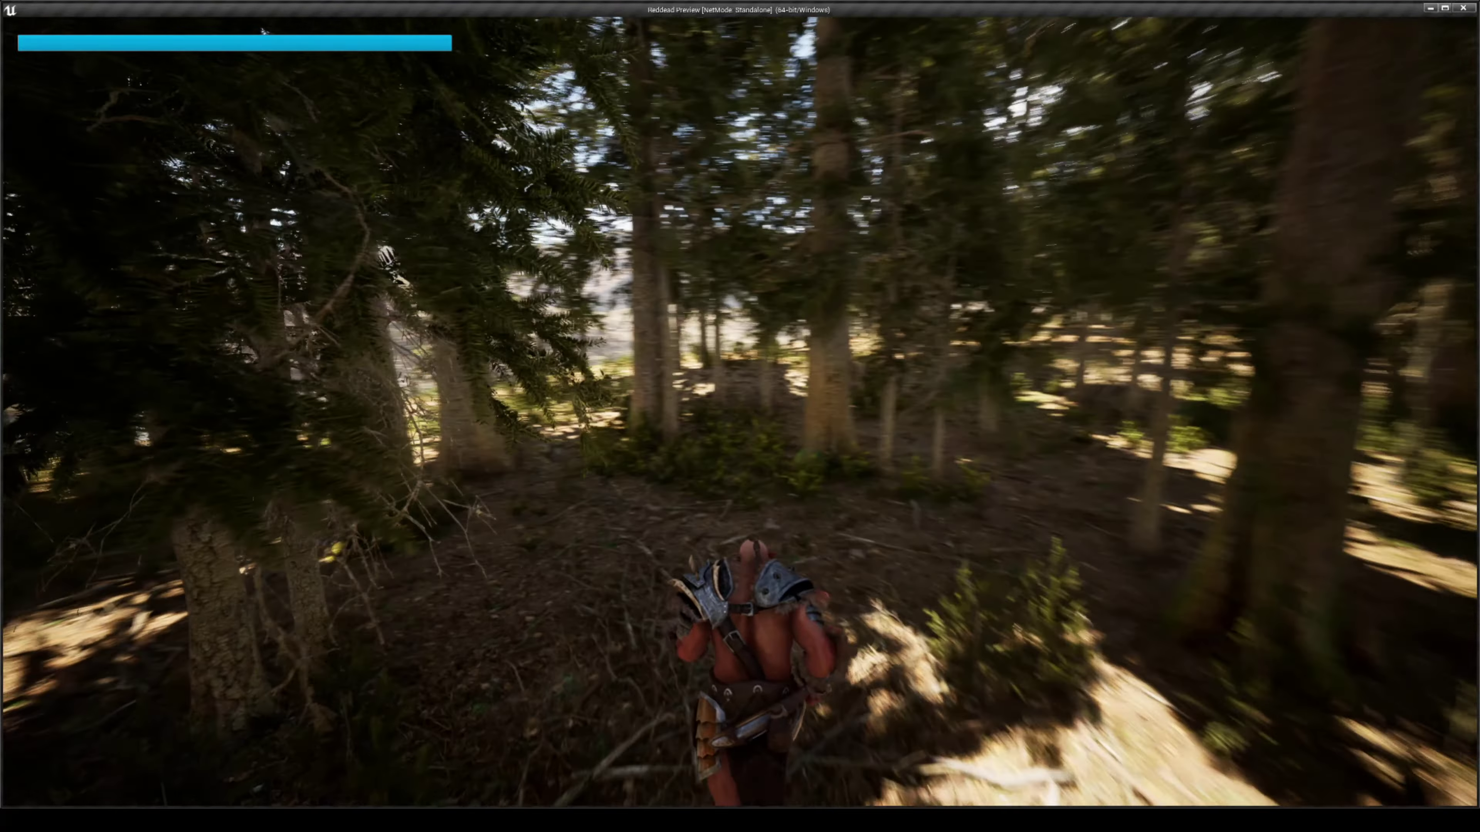
pyautogui.press('w')
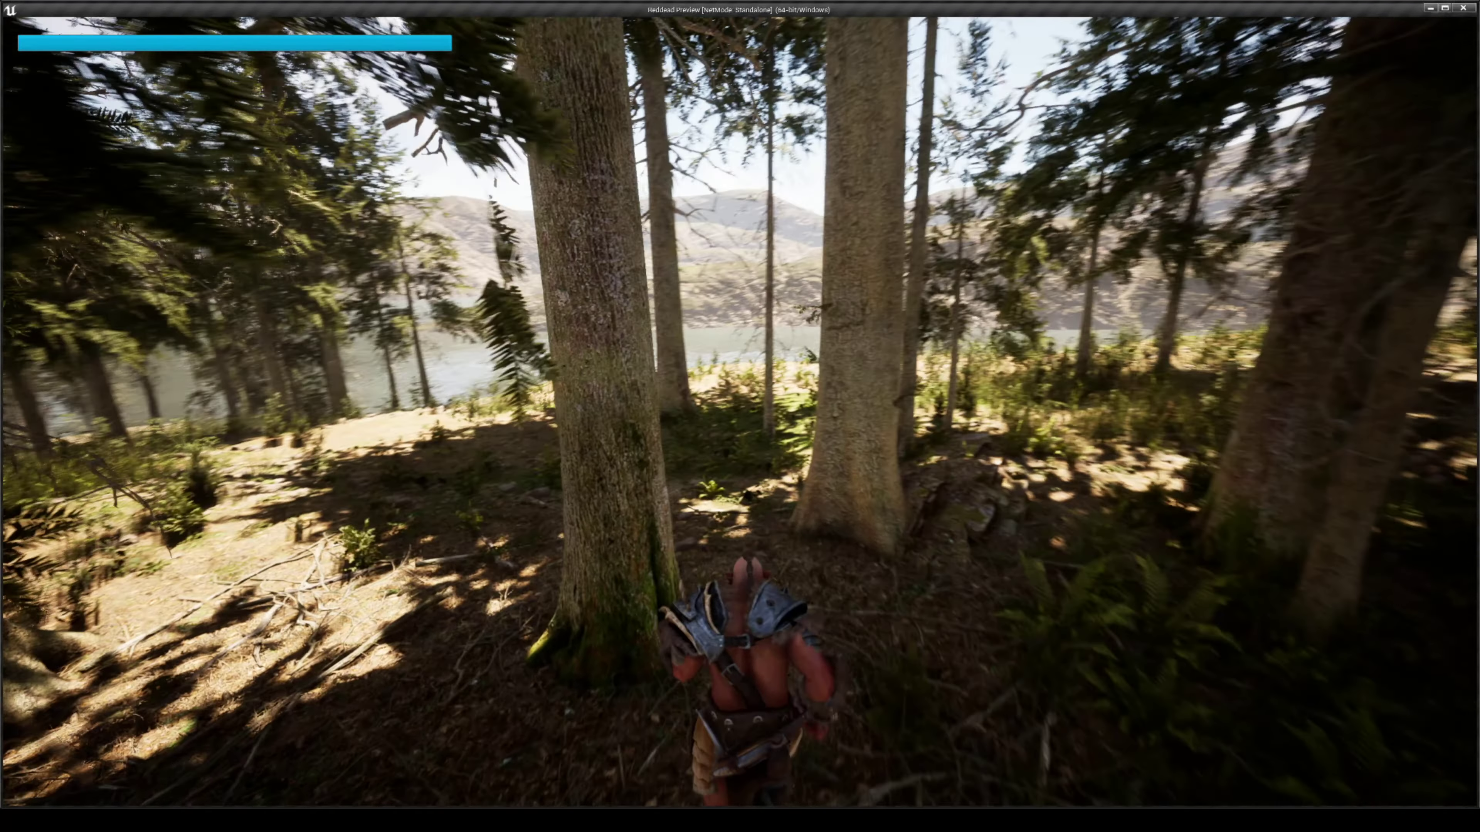
pyautogui.press('w')
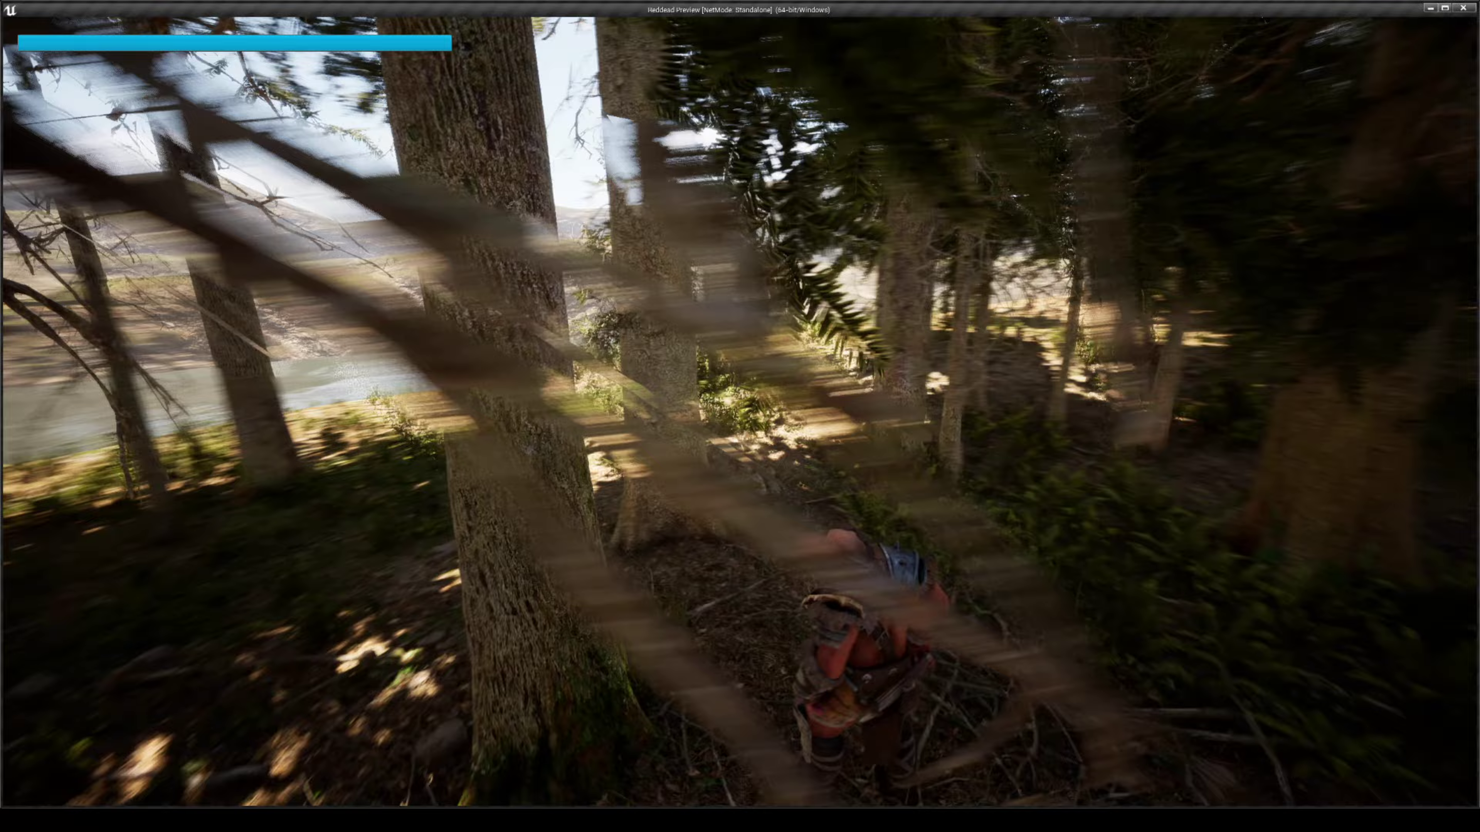
pyautogui.press('w')
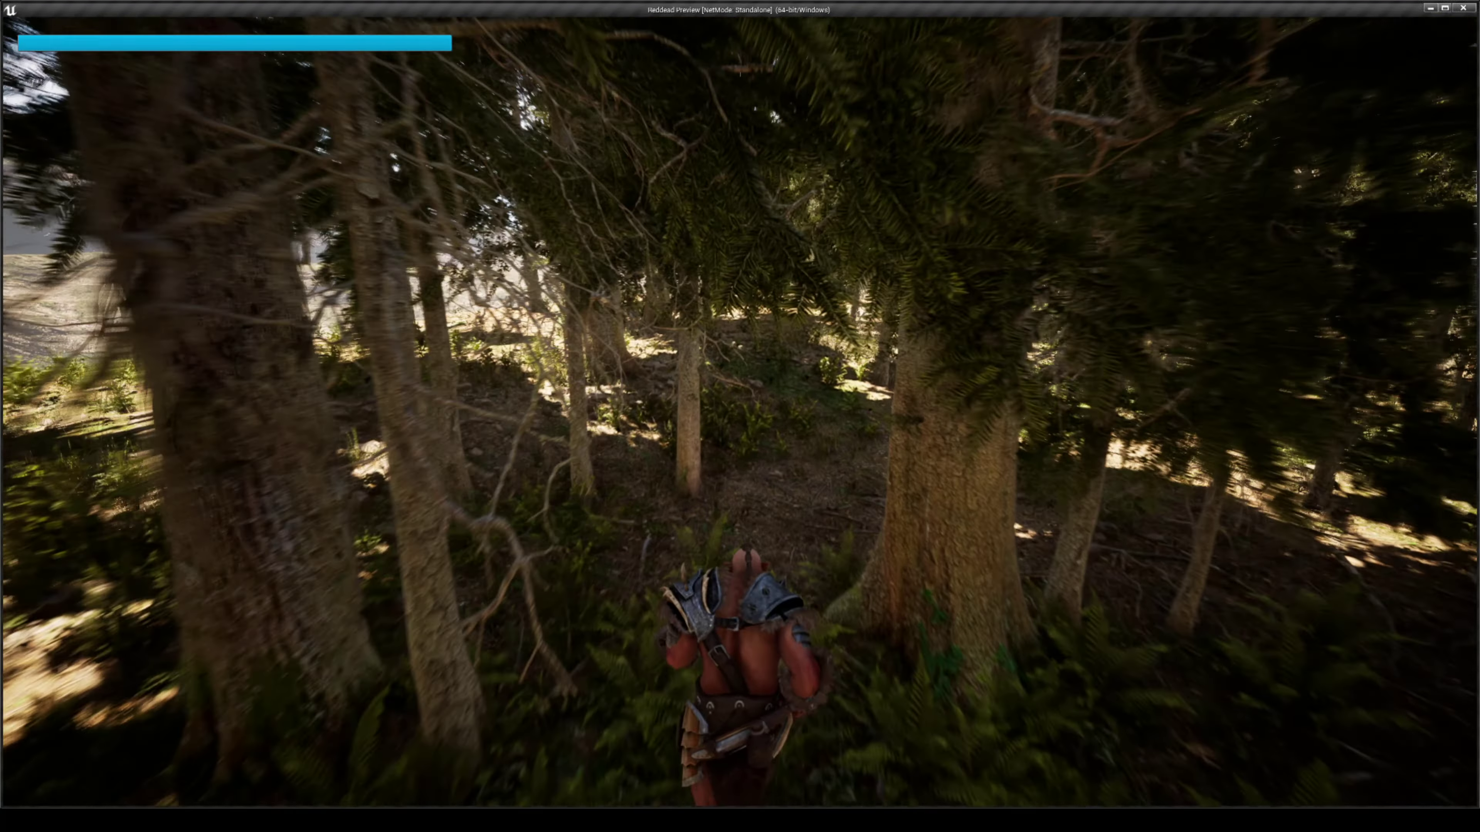
pyautogui.press('w')
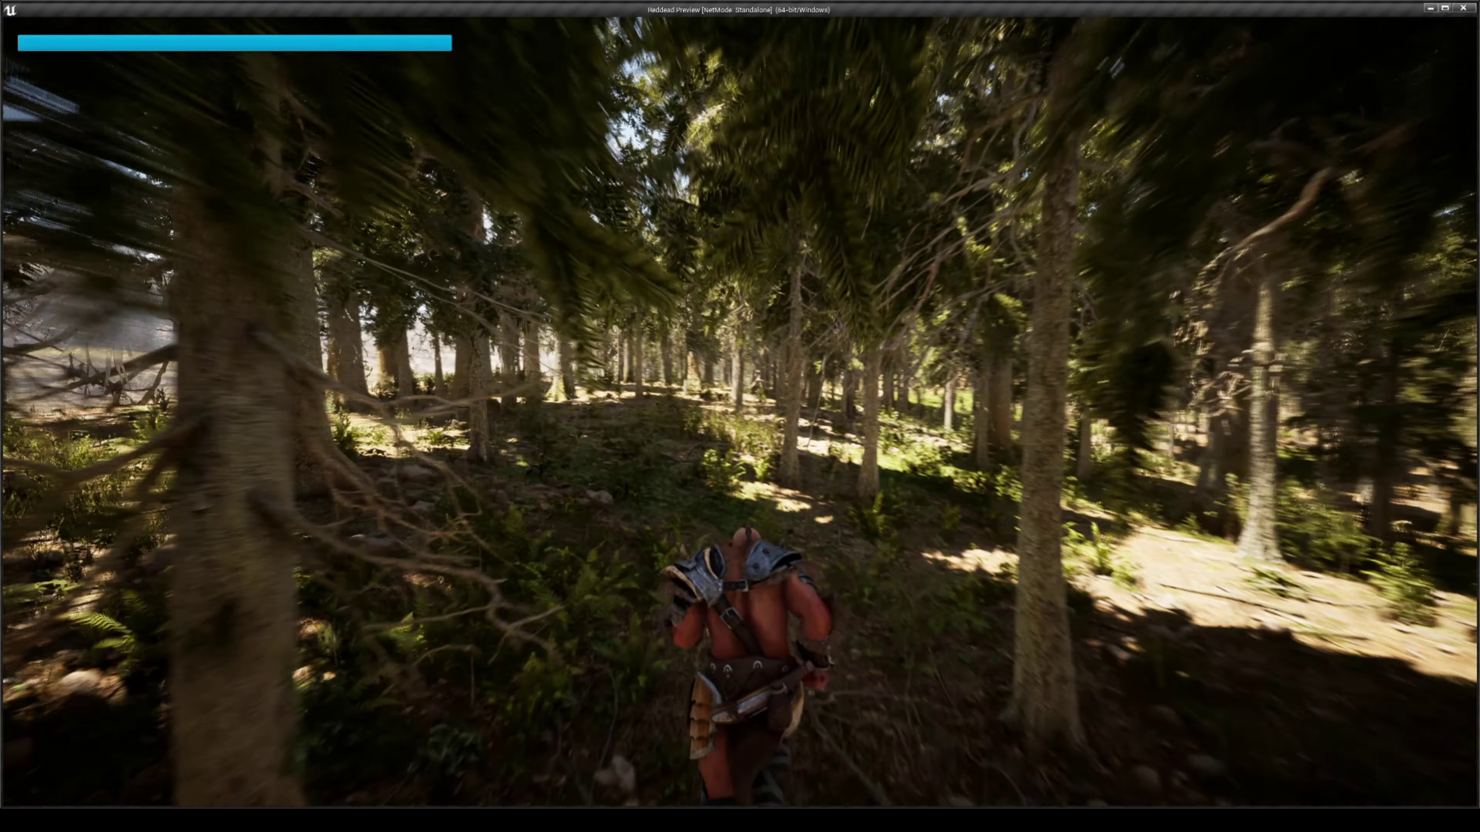
pyautogui.press('w')
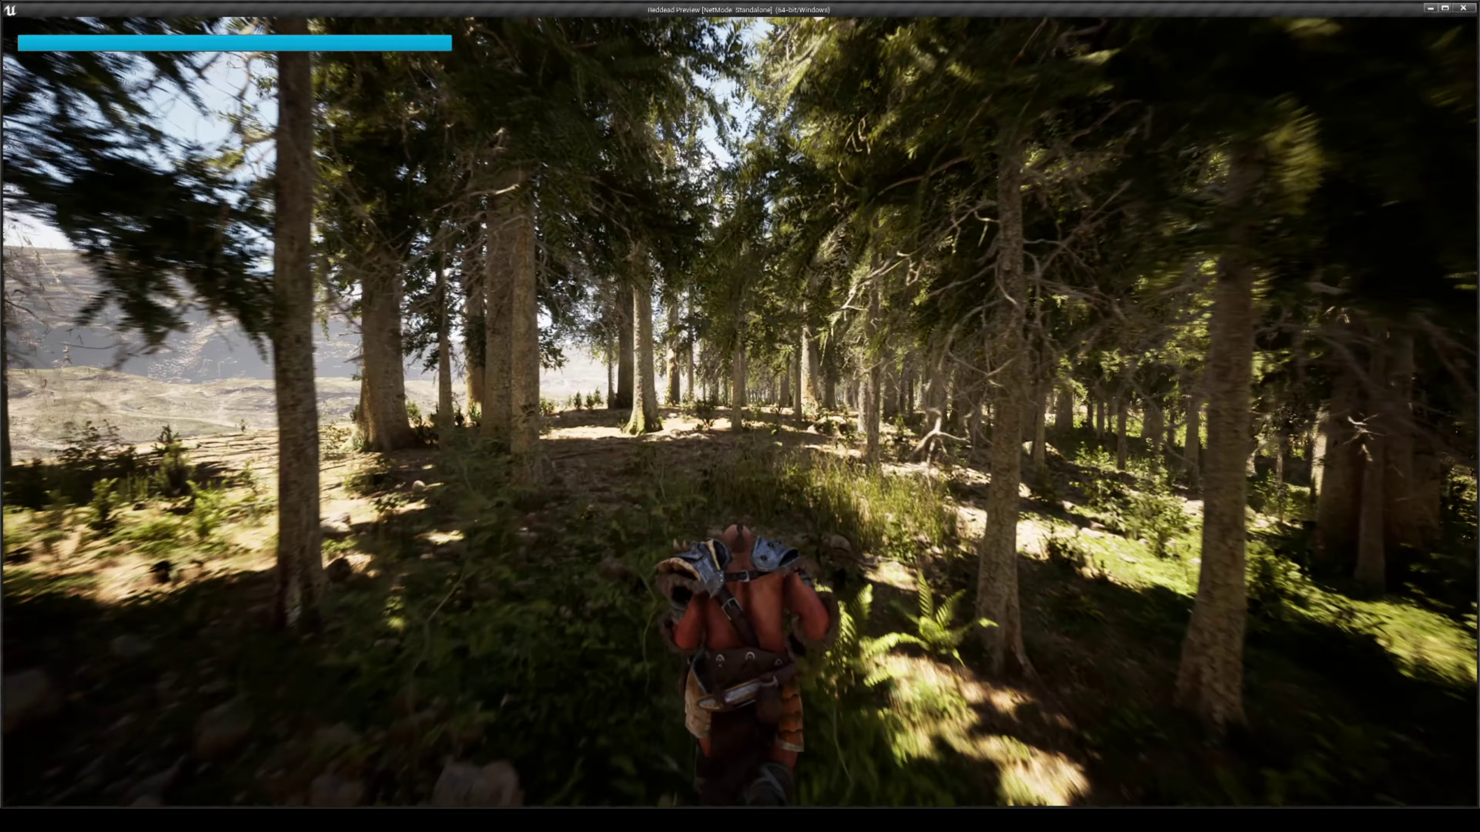
pyautogui.press('w')
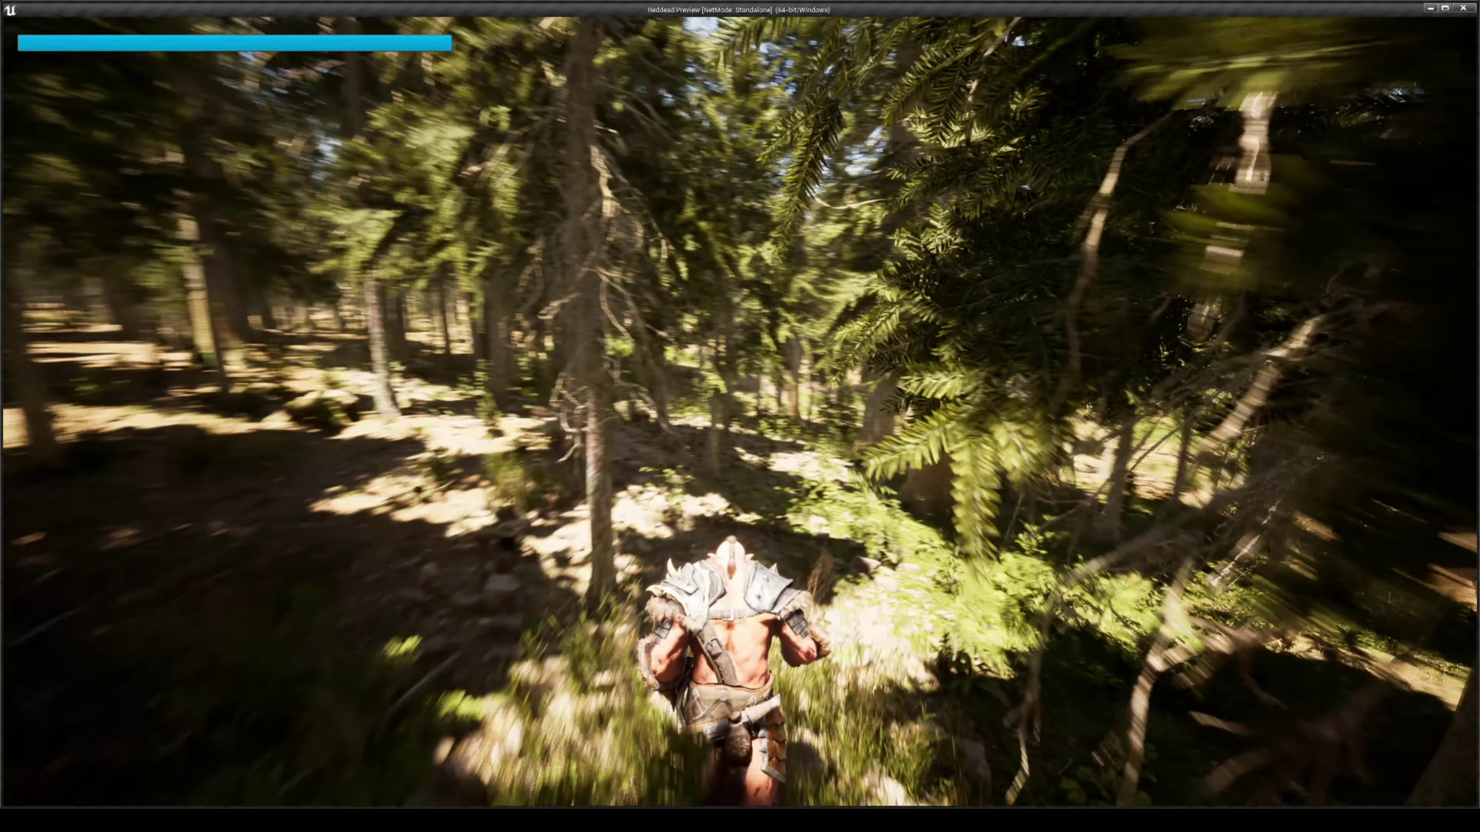
pyautogui.press('w')
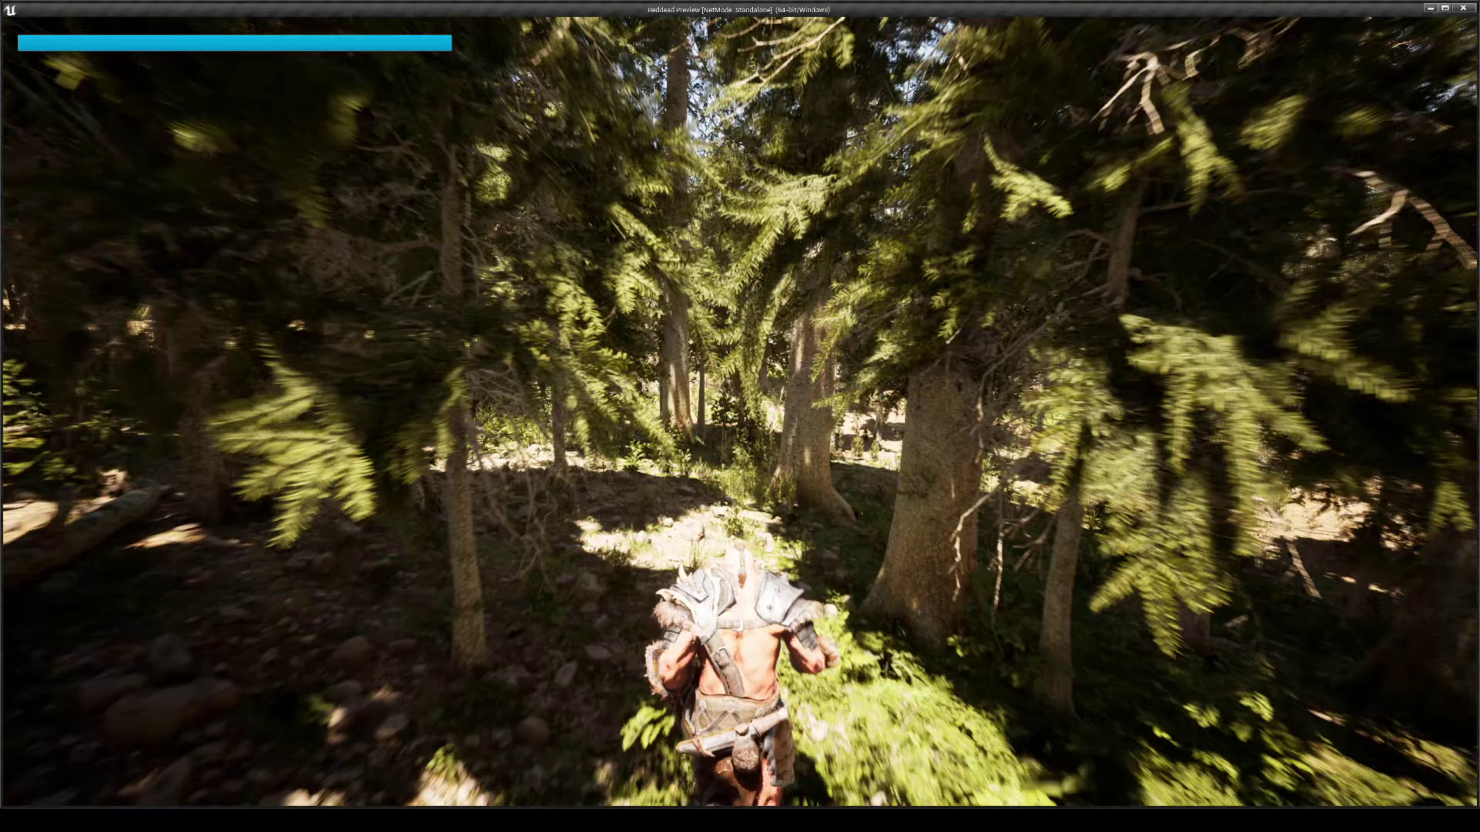
pyautogui.press('w')
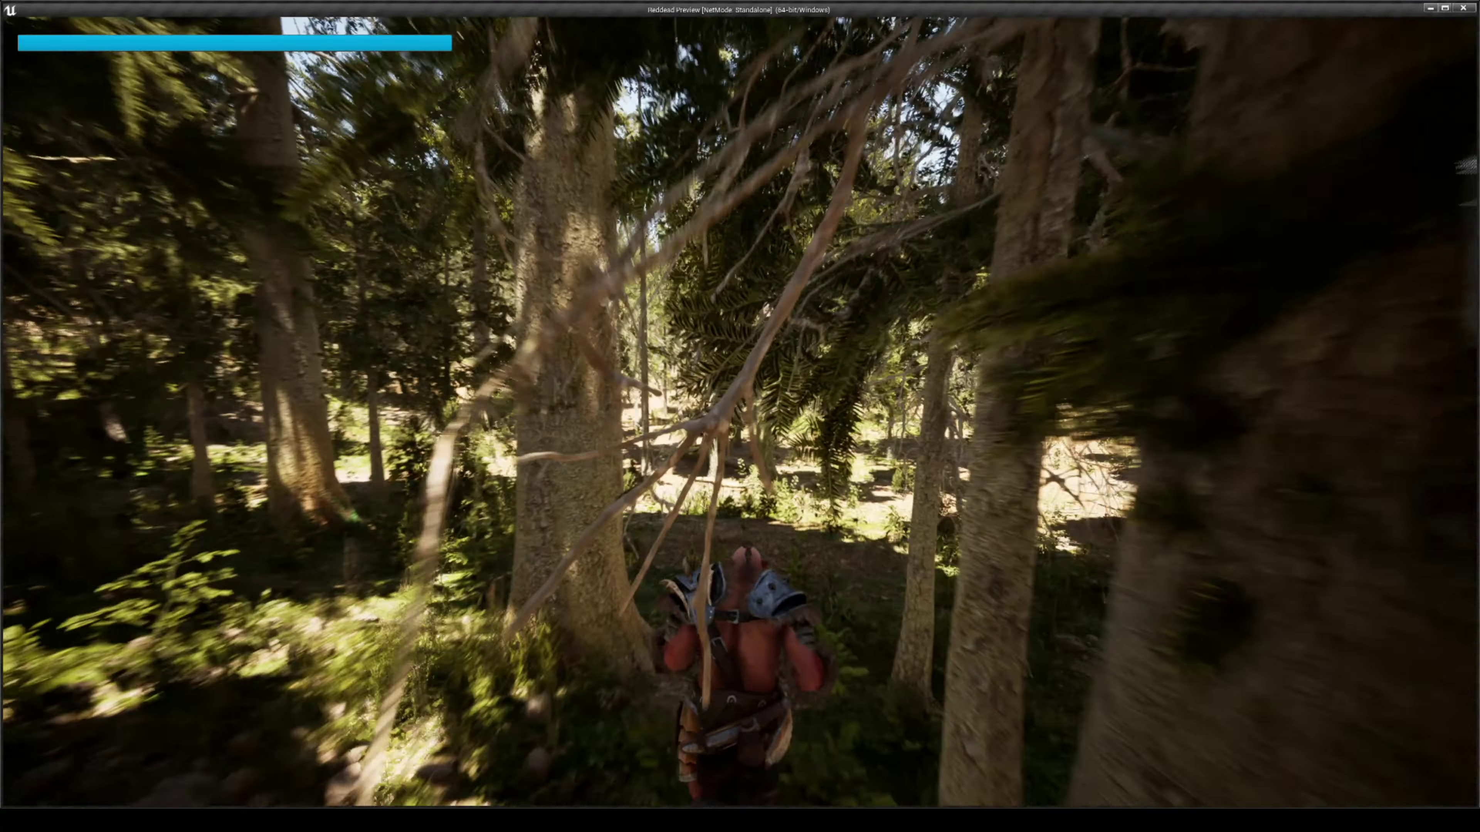
pyautogui.press('w')
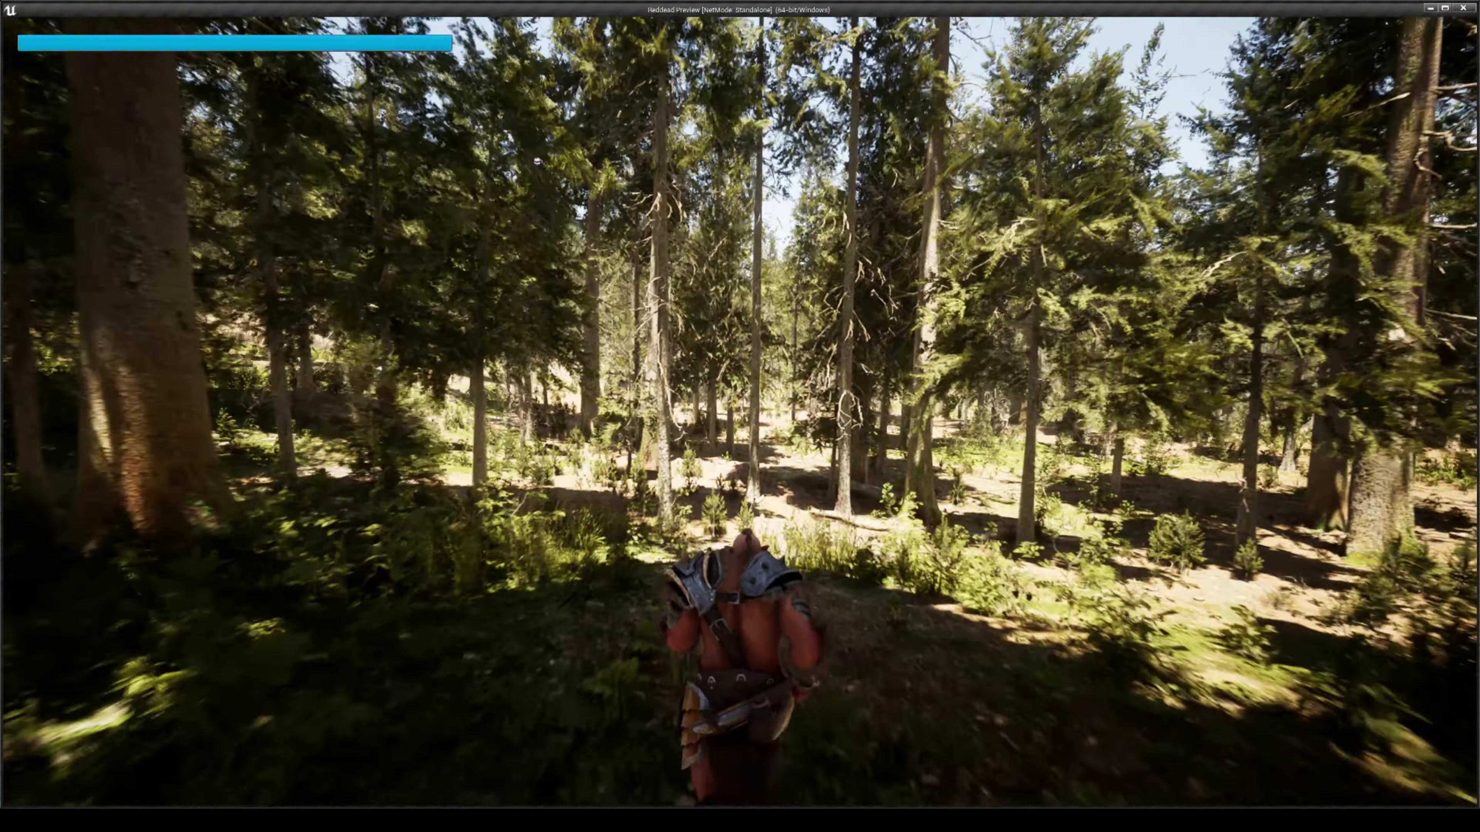
pyautogui.press('w')
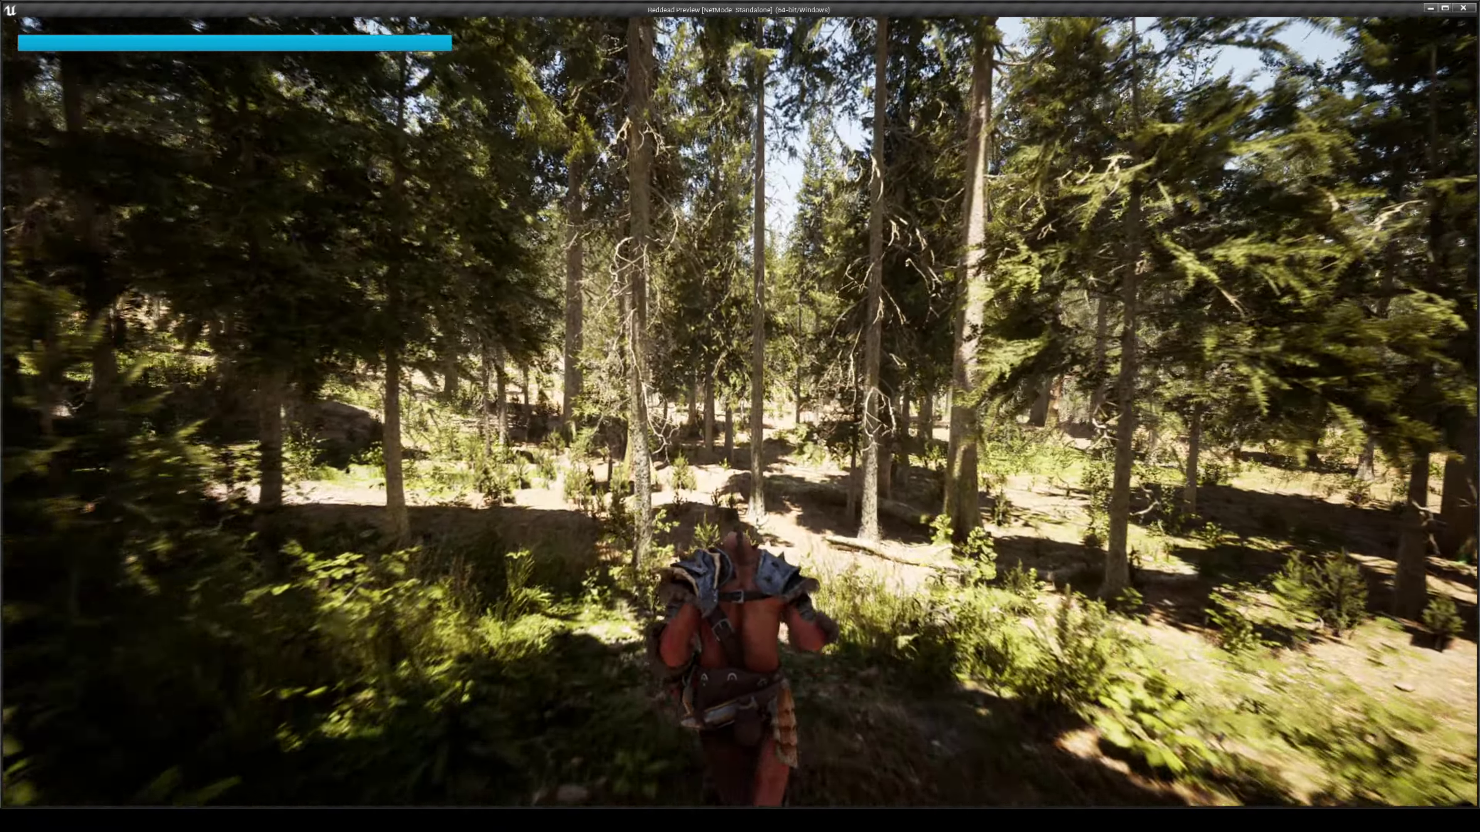
pyautogui.press('w')
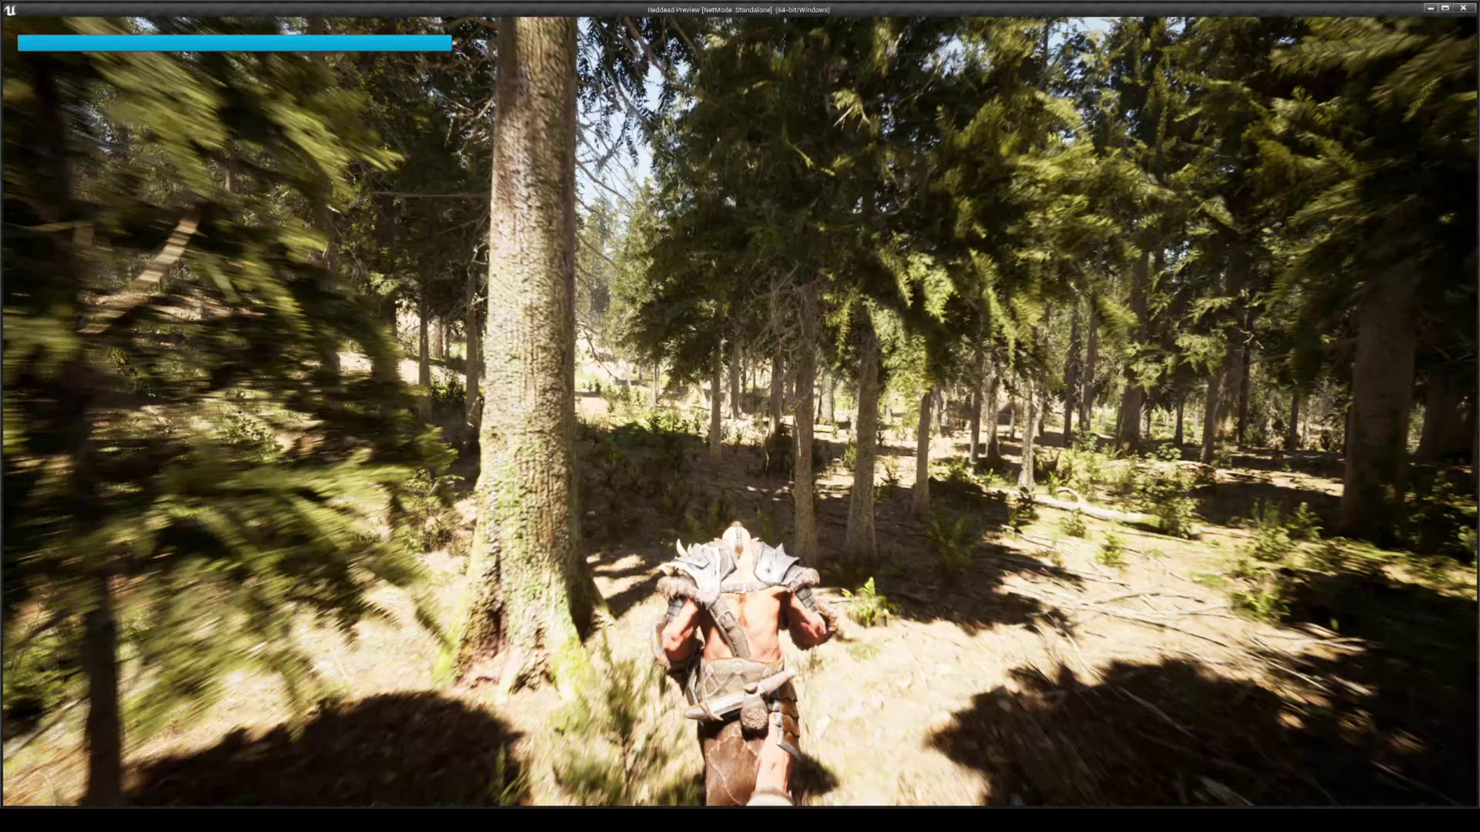
pyautogui.press('w')
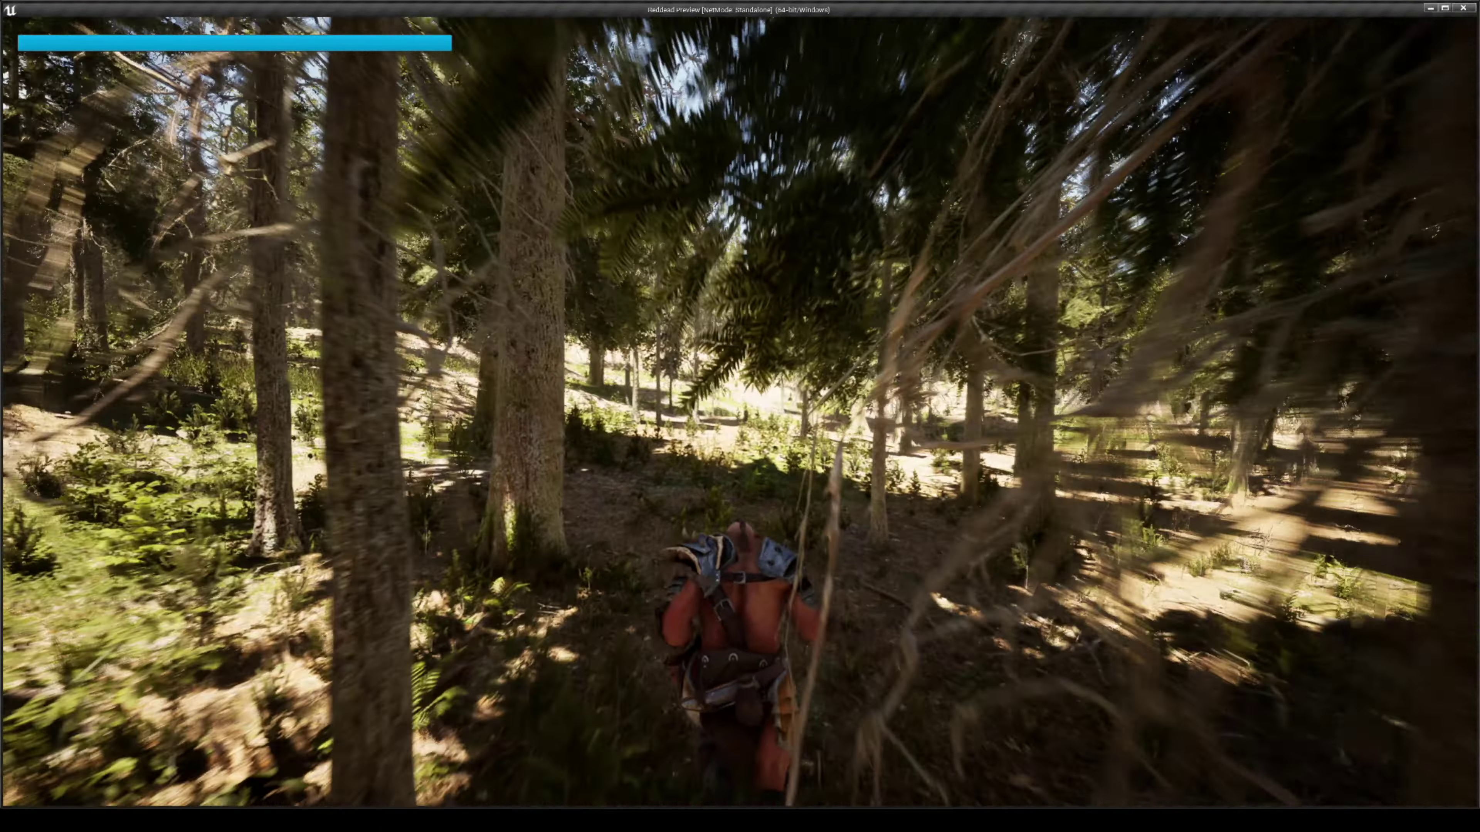
pyautogui.press('w')
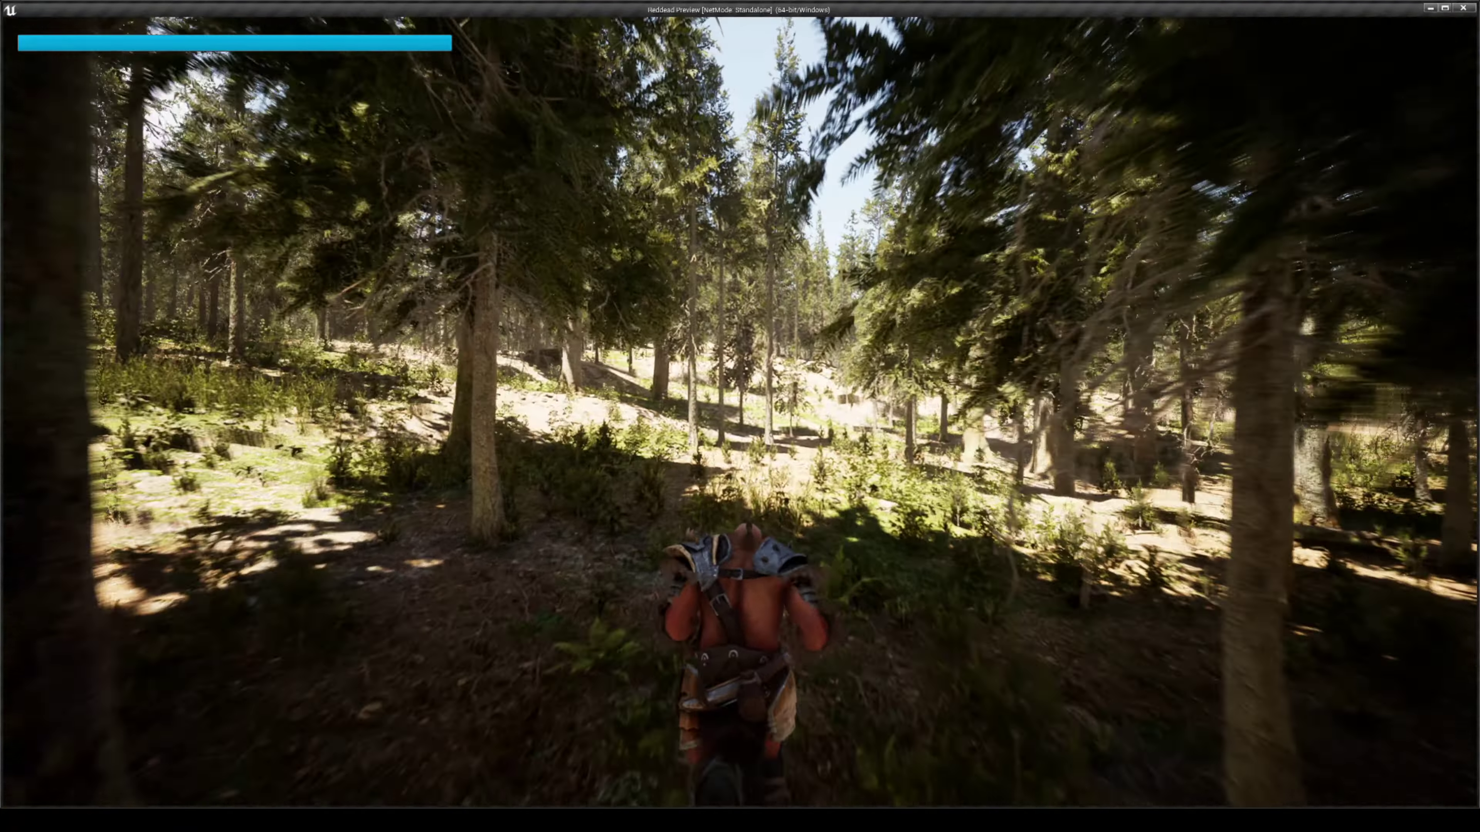
pyautogui.press('w')
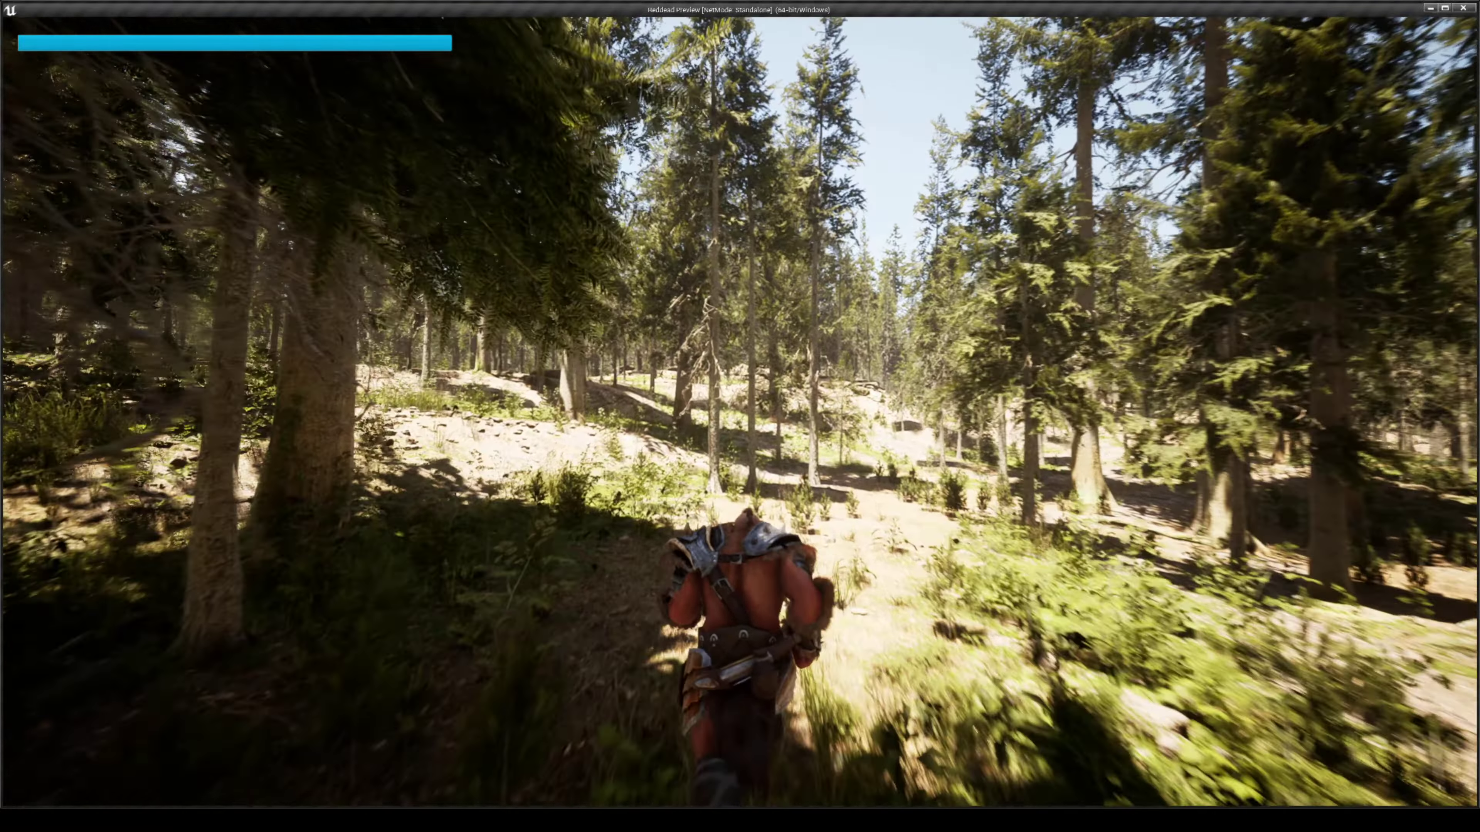
pyautogui.press('w')
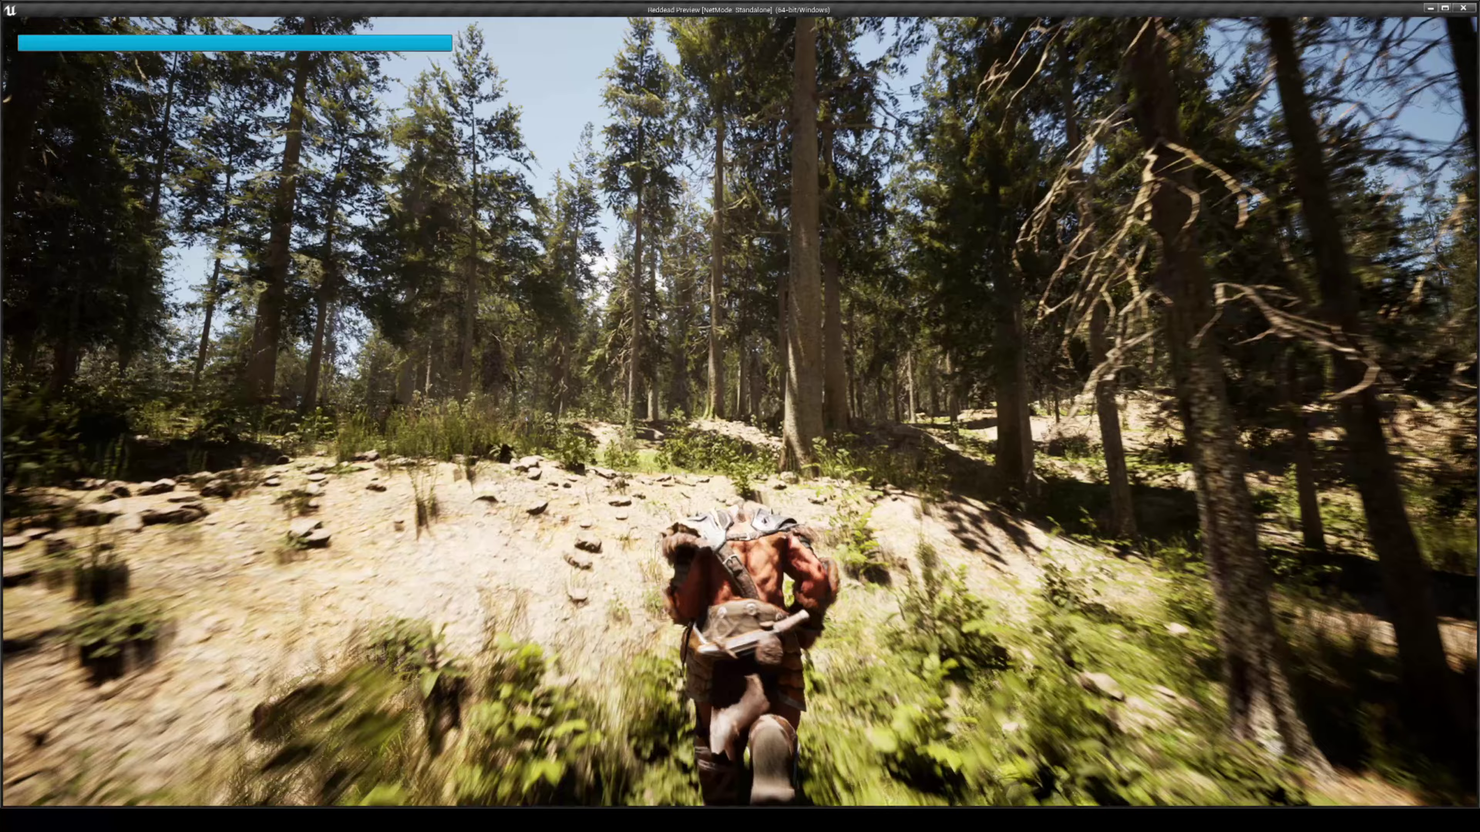
pyautogui.press('w')
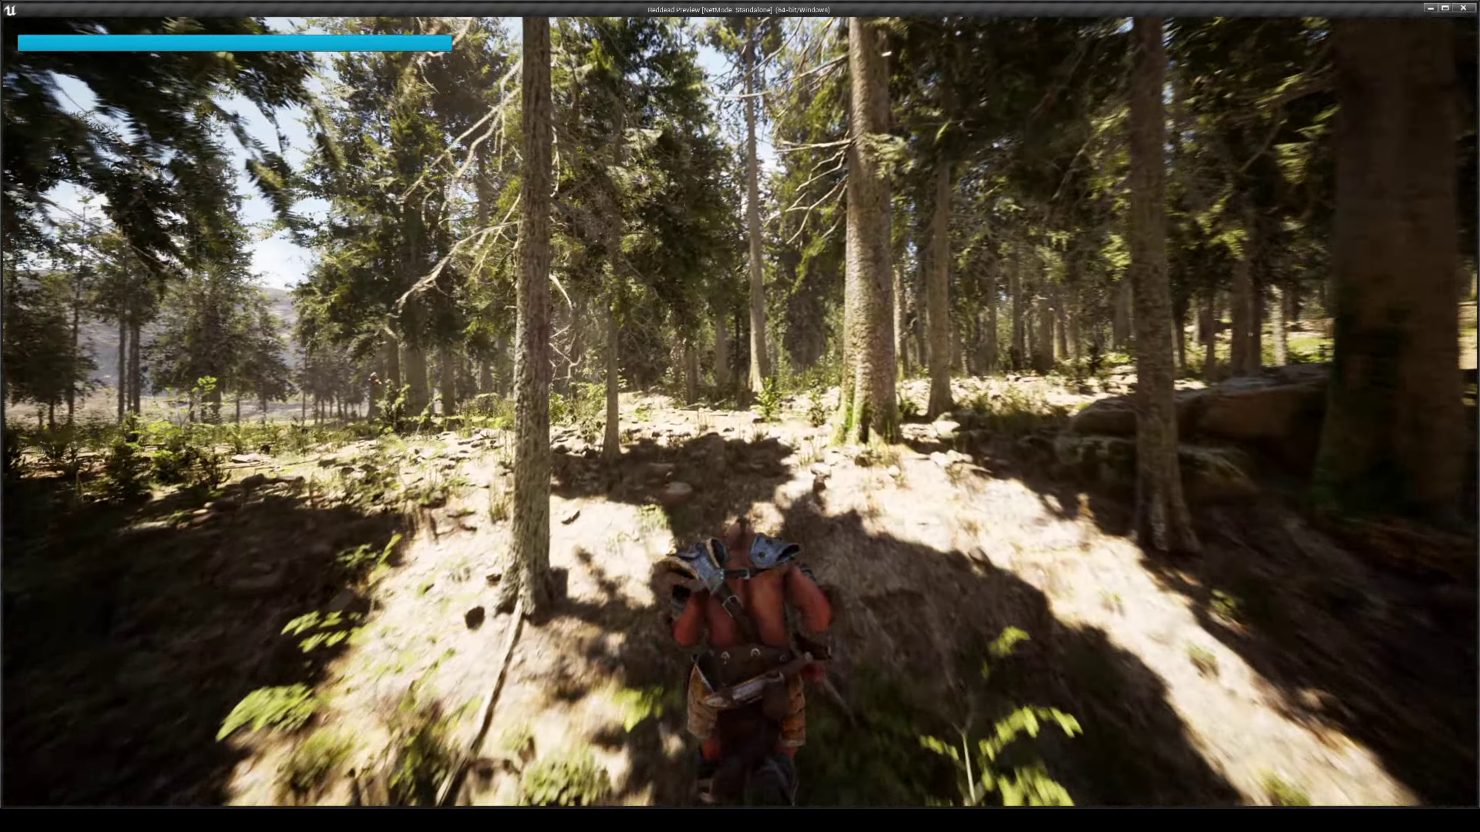
pyautogui.press('w')
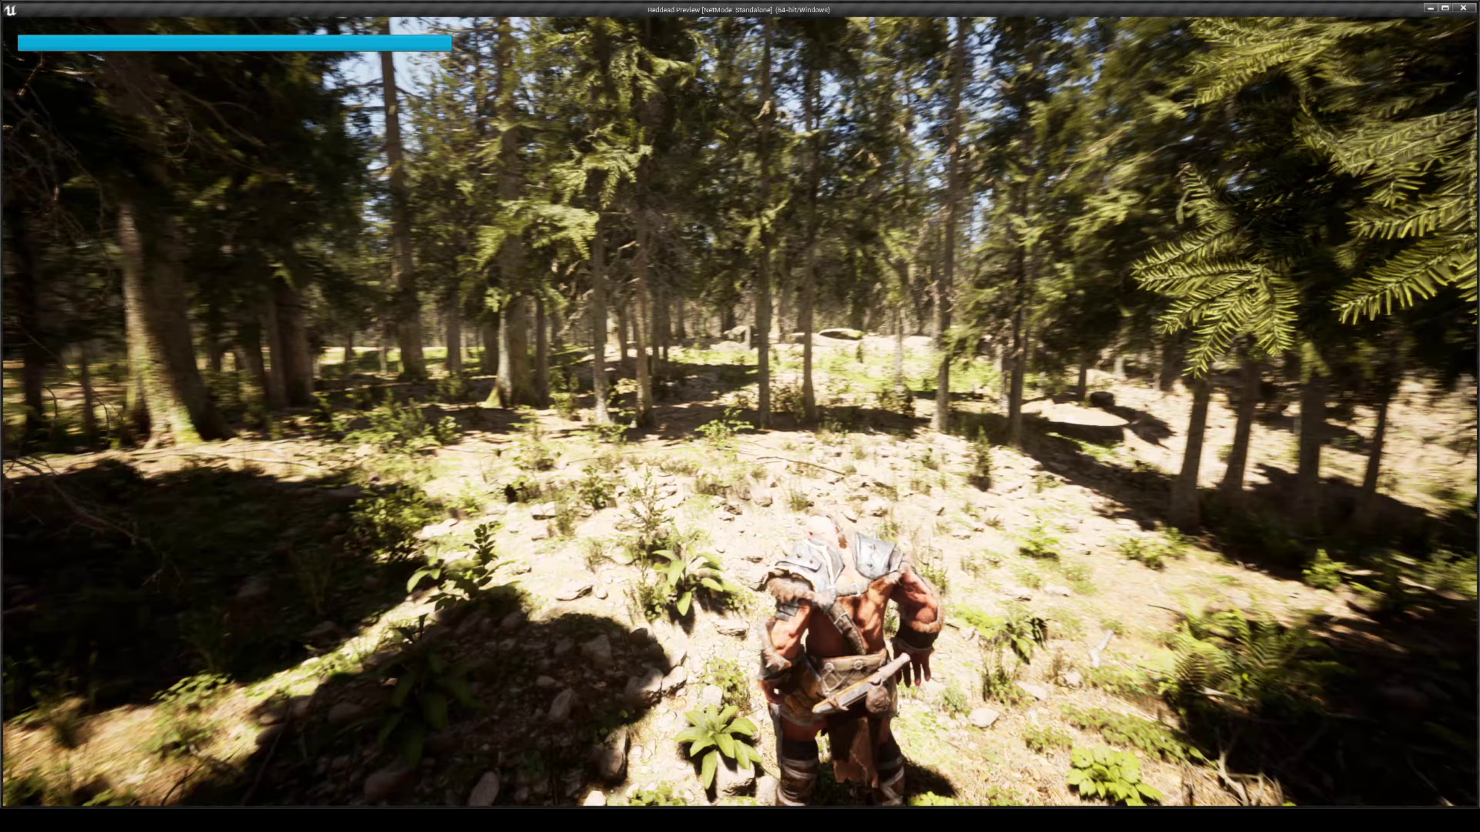
pyautogui.press('w')
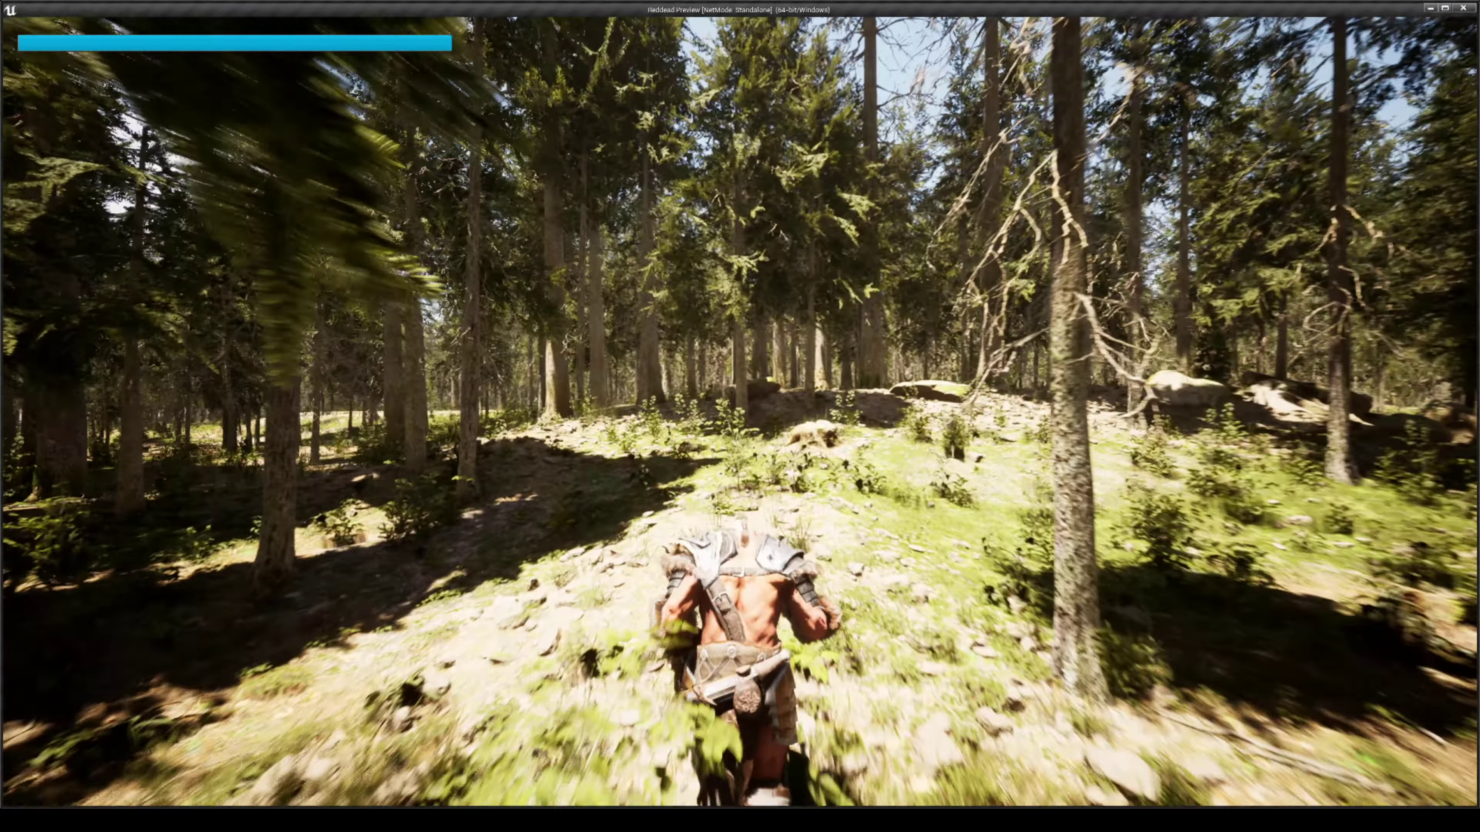
pyautogui.press('w')
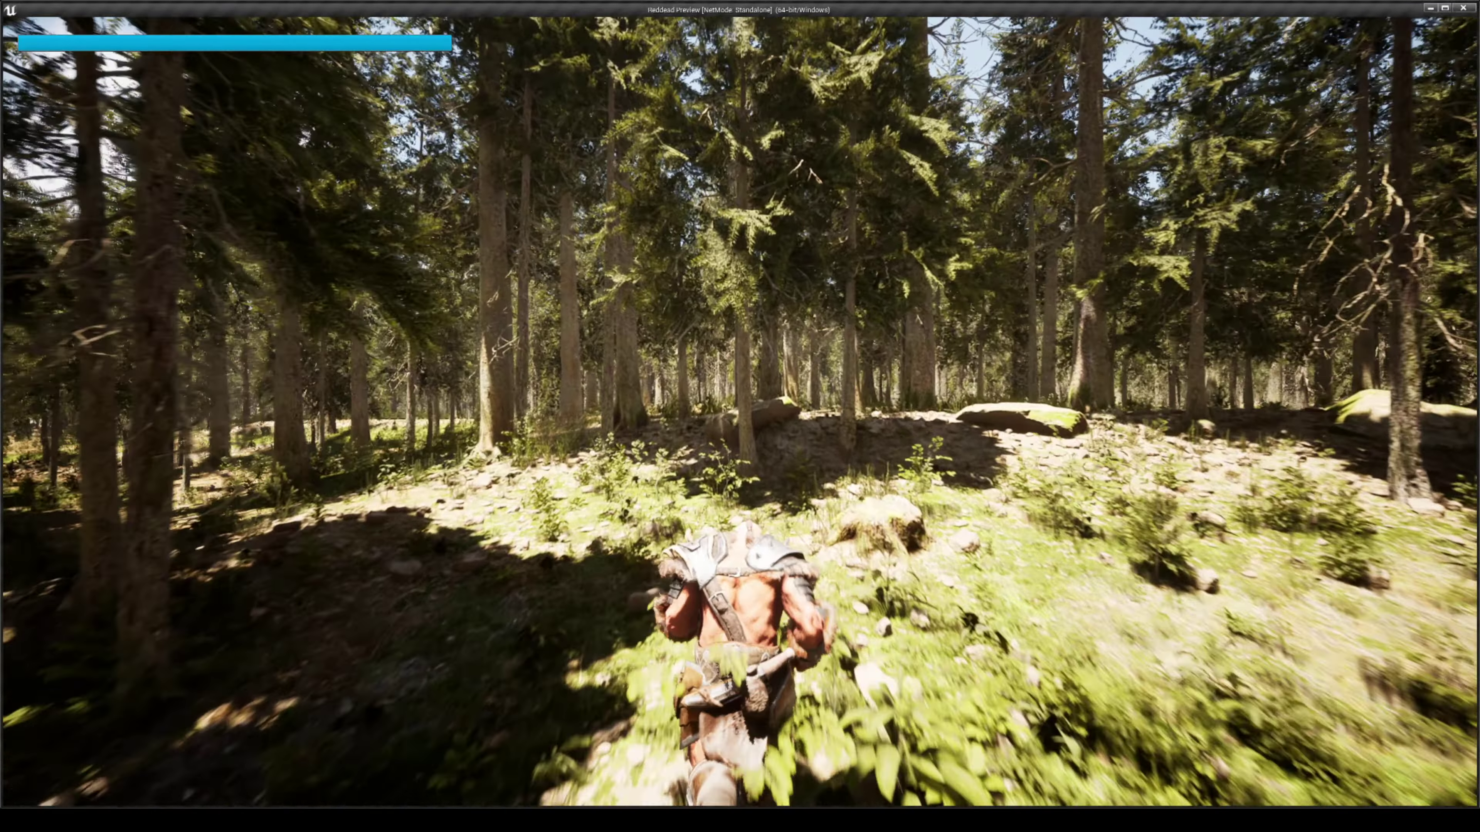
# Step: Run the orc deeper through the dense forest and clearings to examine trees, shadows and ground foliage, and end the game preview
pyautogui.press('w')
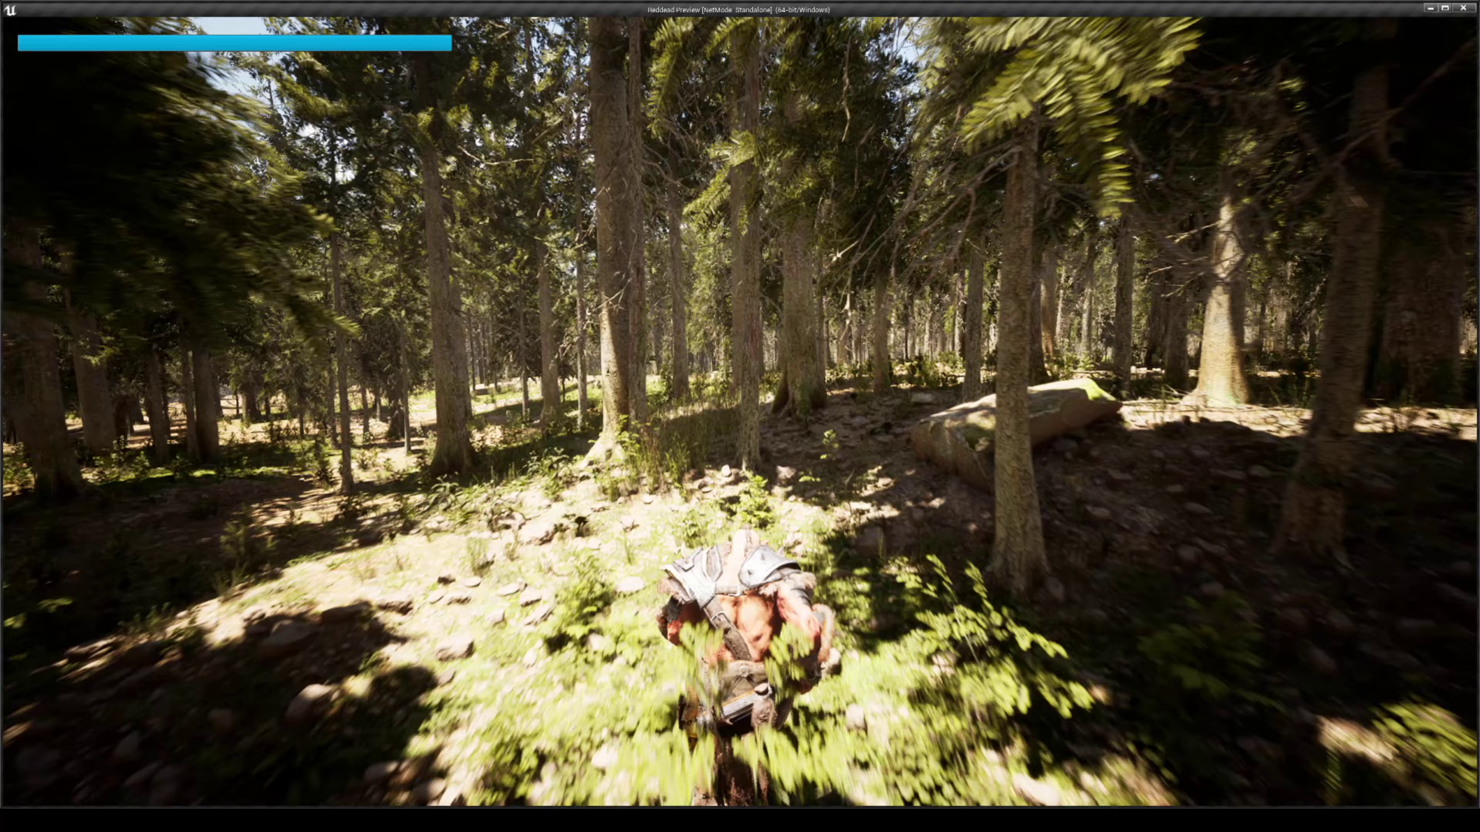
pyautogui.press('w')
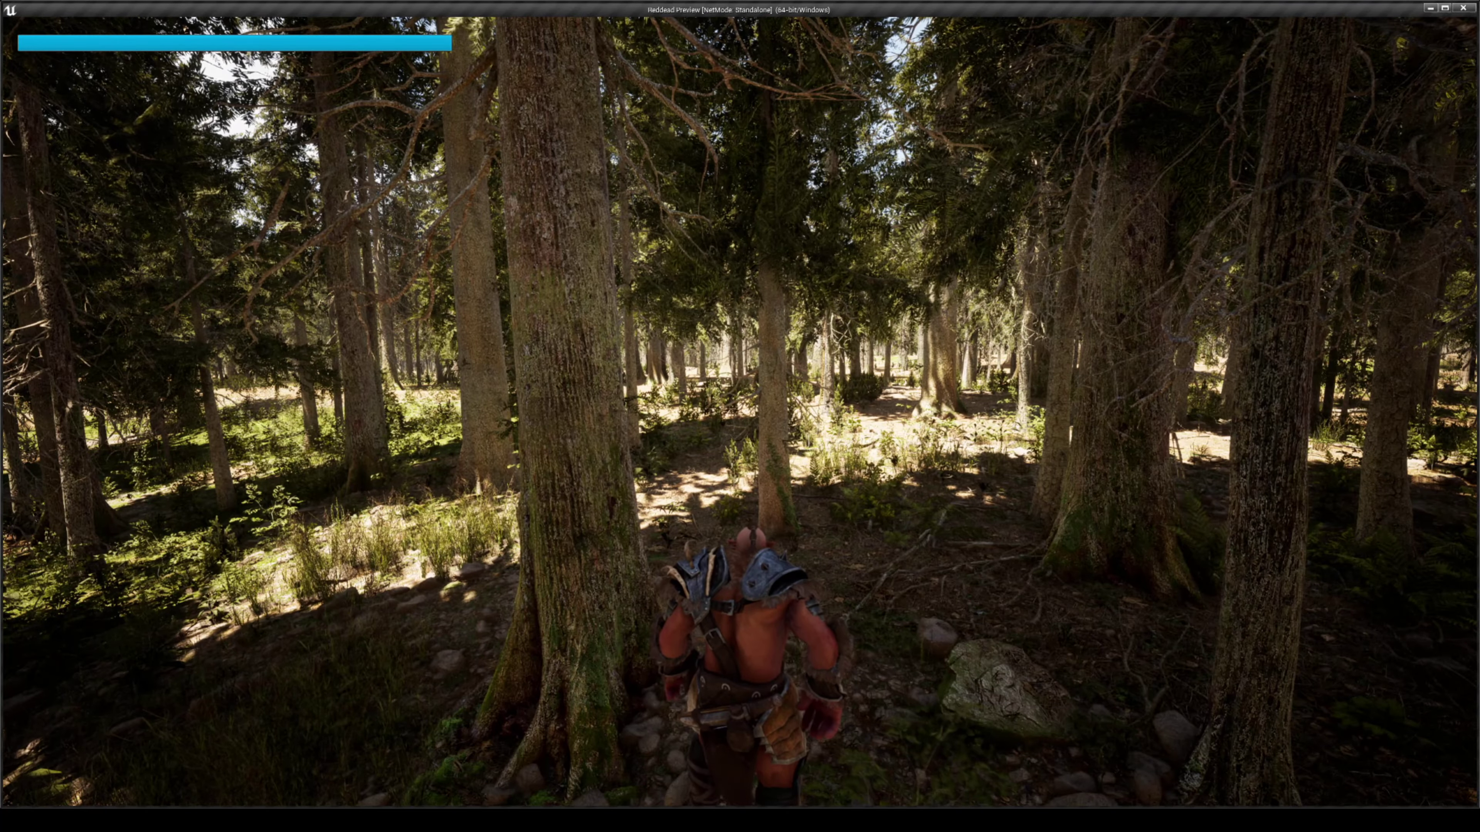
pyautogui.press('w')
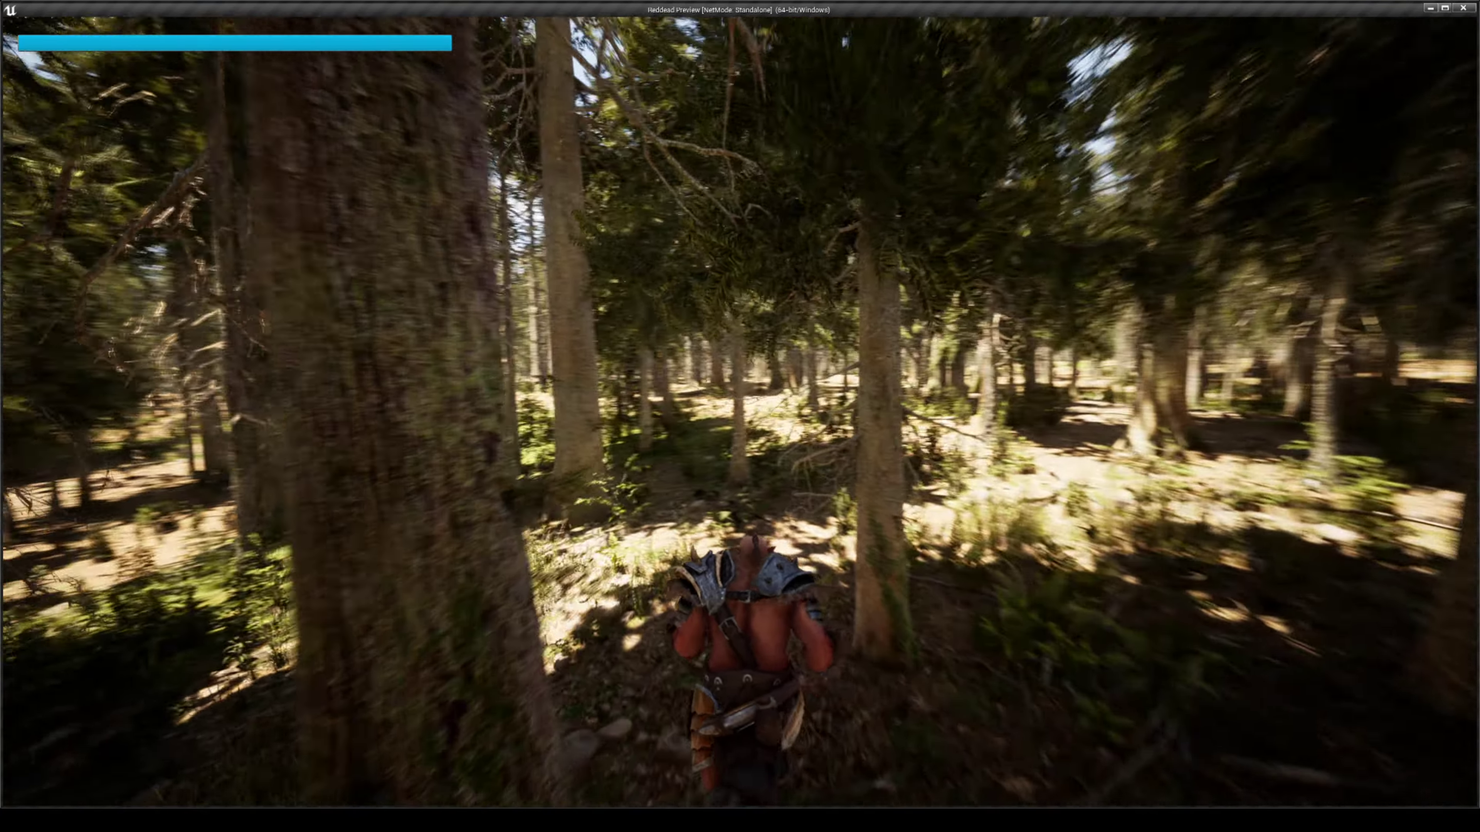
pyautogui.press('w')
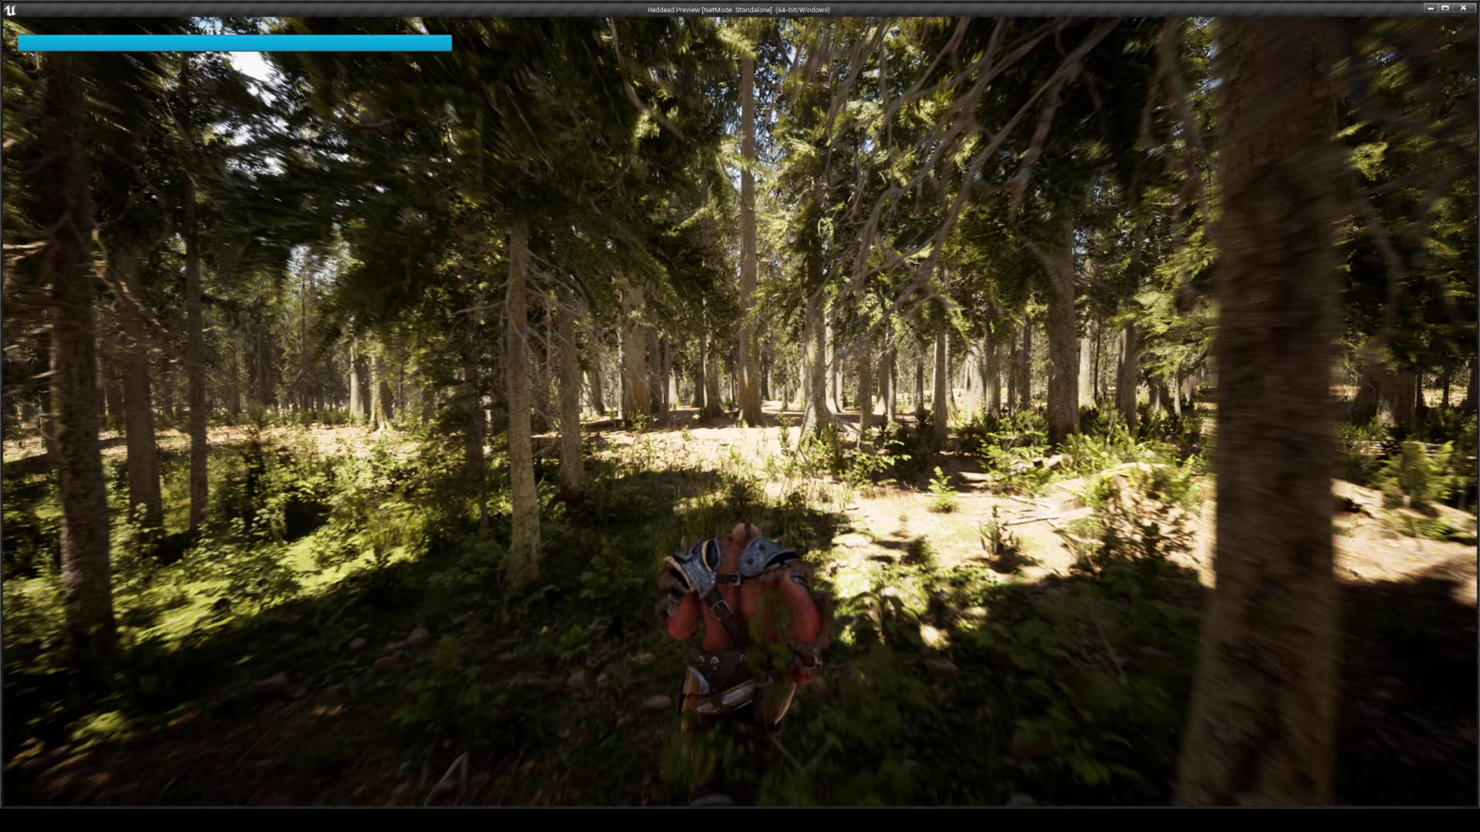
pyautogui.press('w')
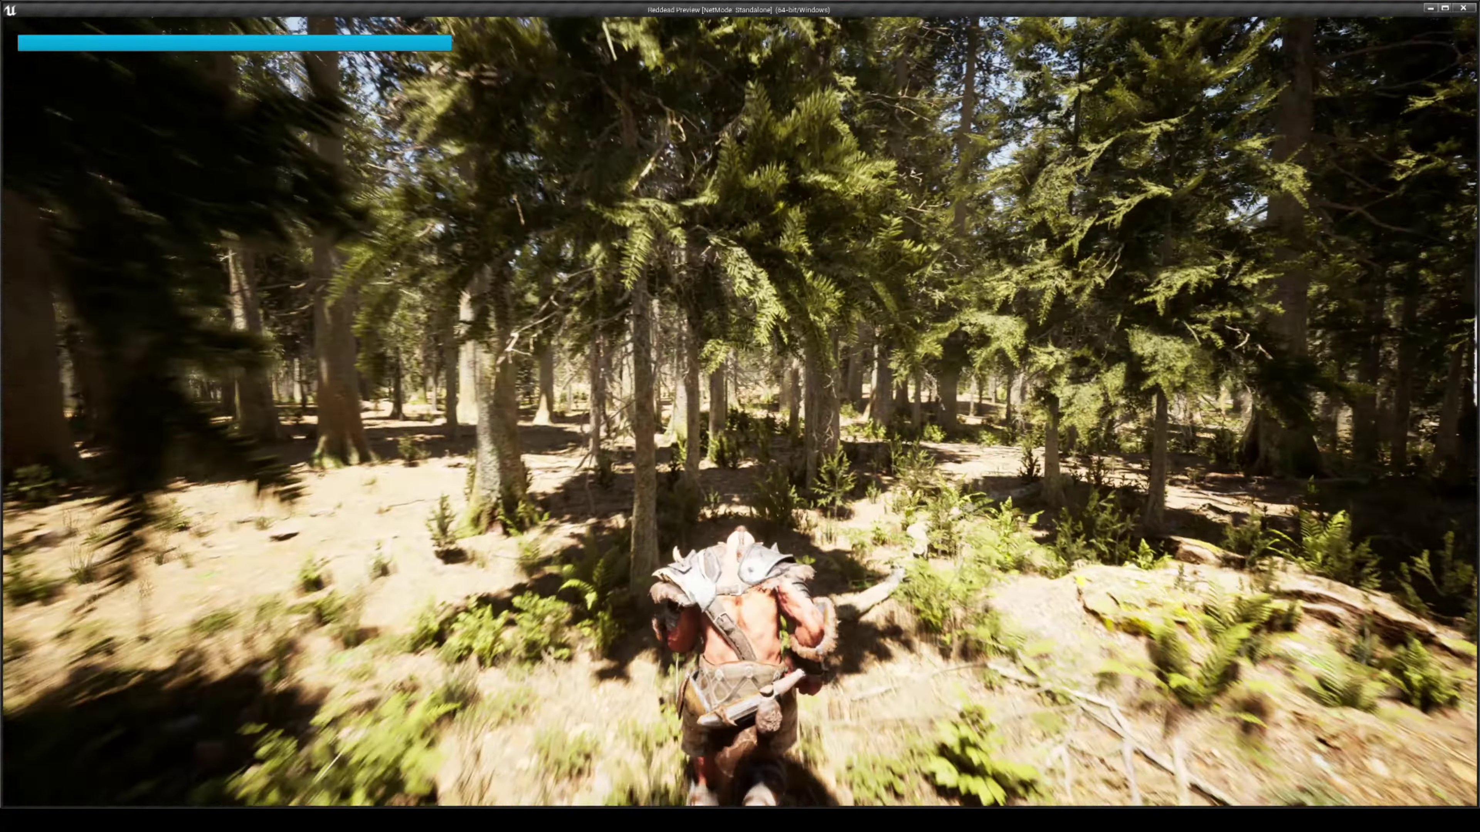
pyautogui.press('w')
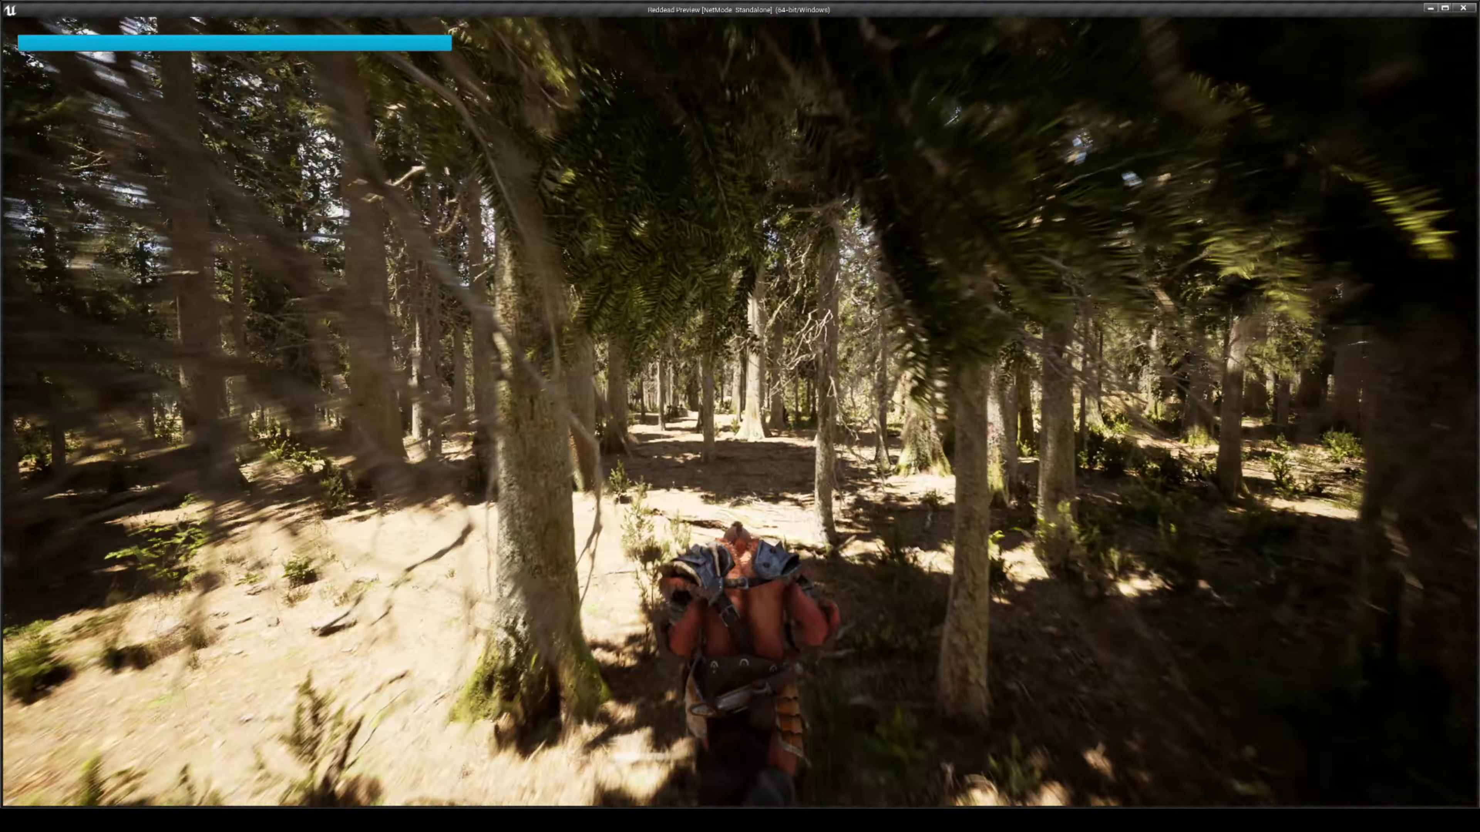
pyautogui.press('w')
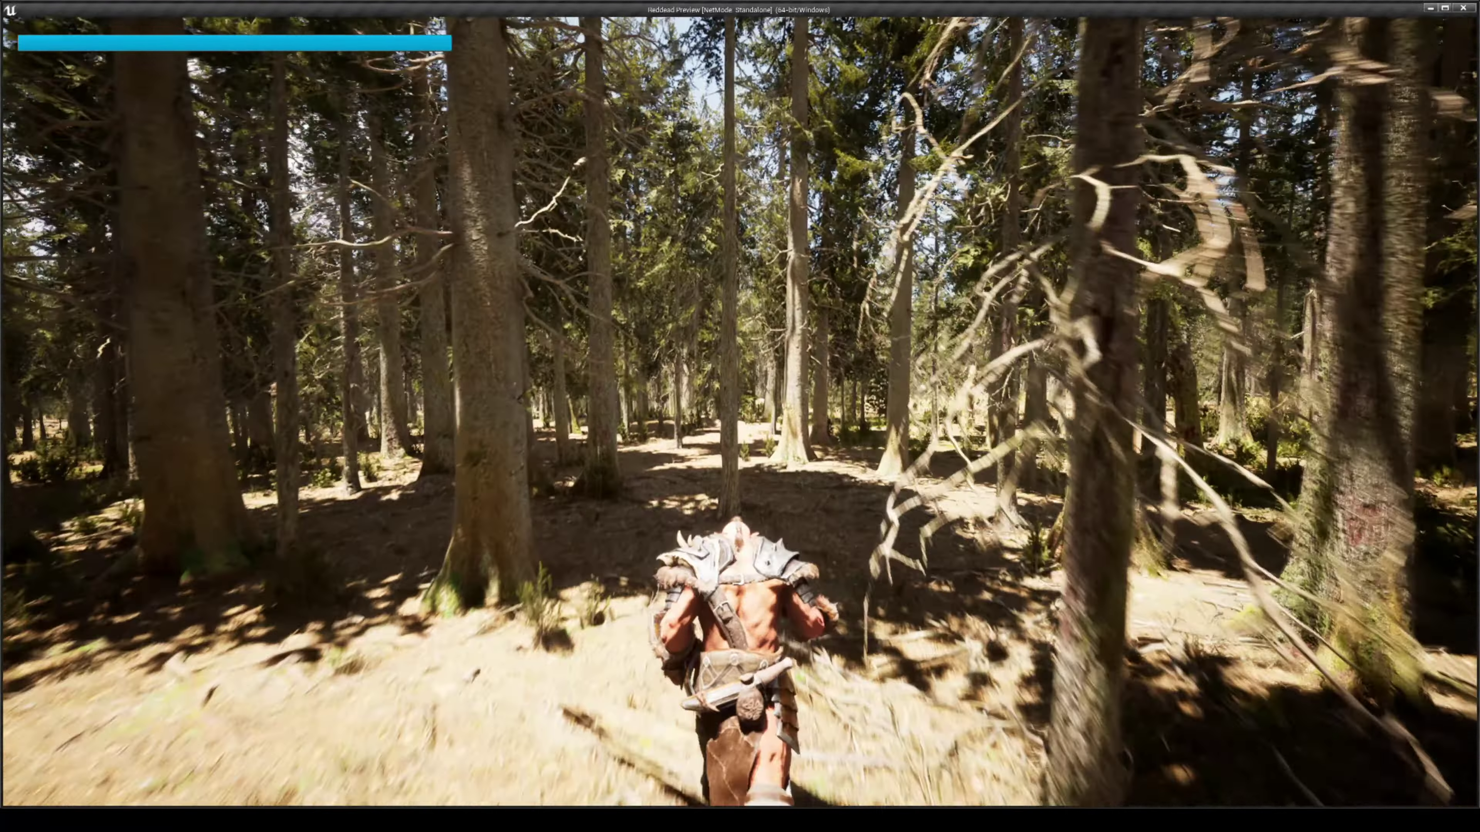
pyautogui.press('w')
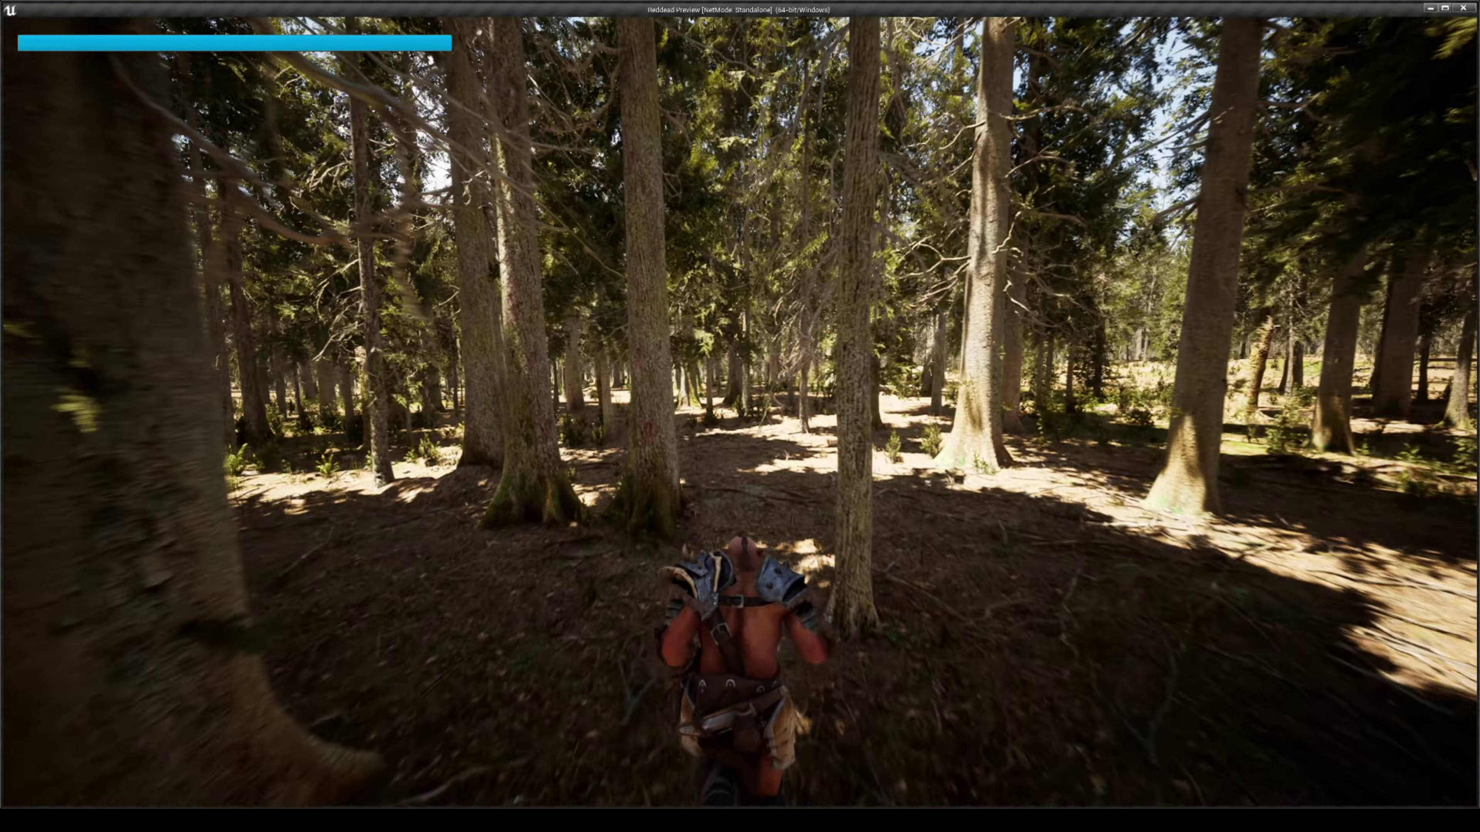
pyautogui.press('w')
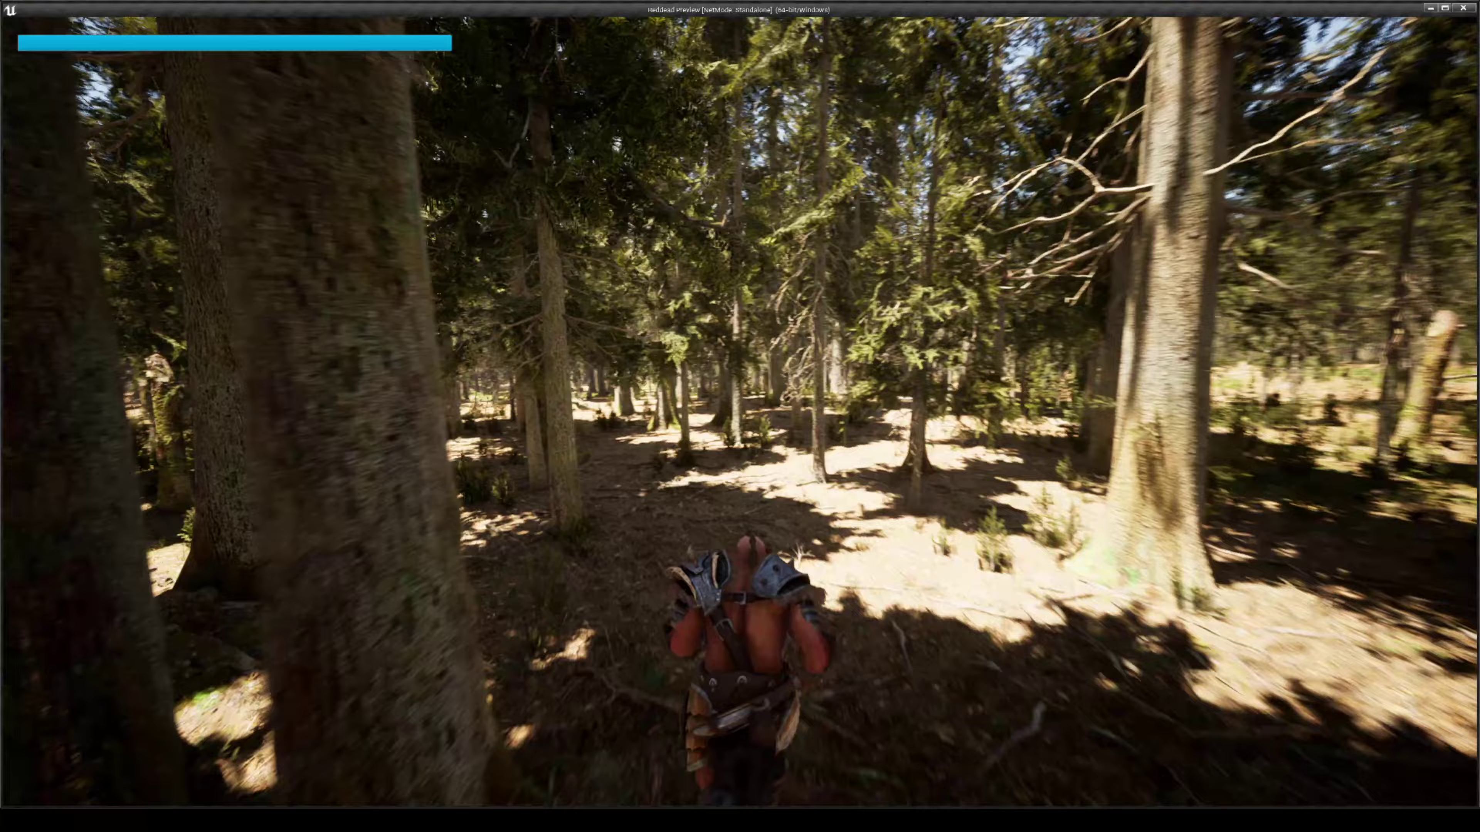
pyautogui.press('w')
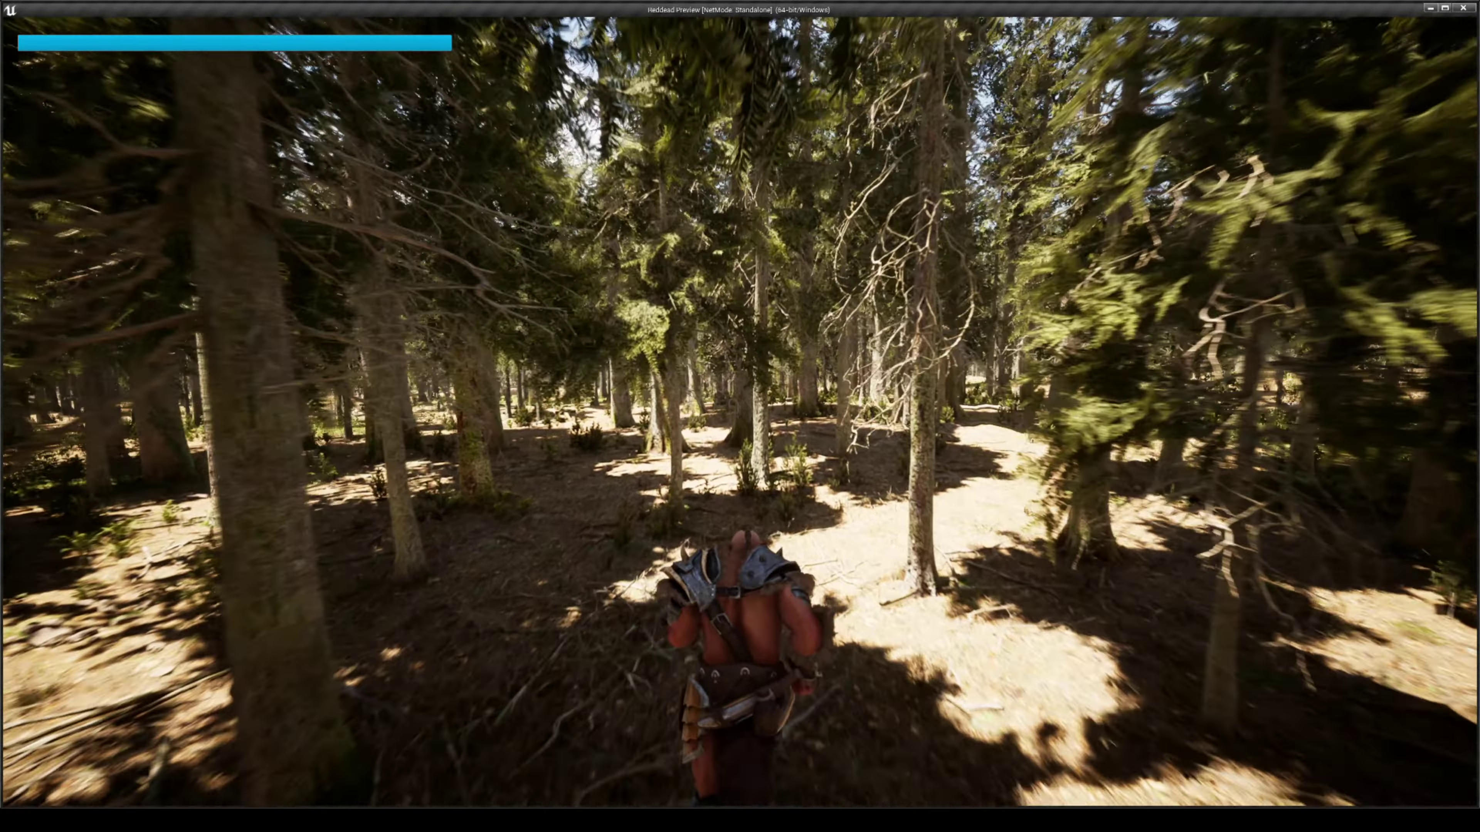
pyautogui.press('w')
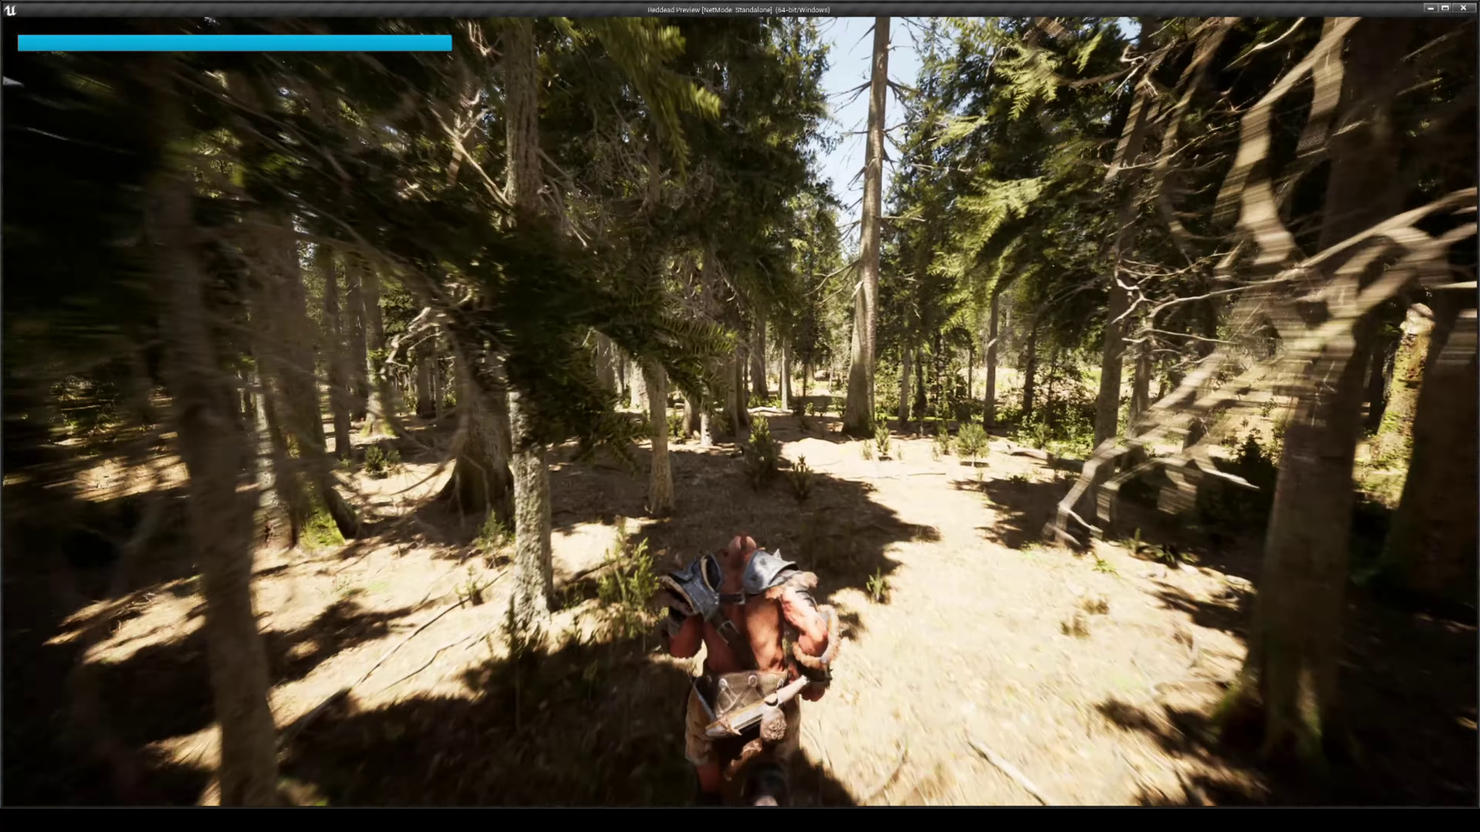
pyautogui.press('w')
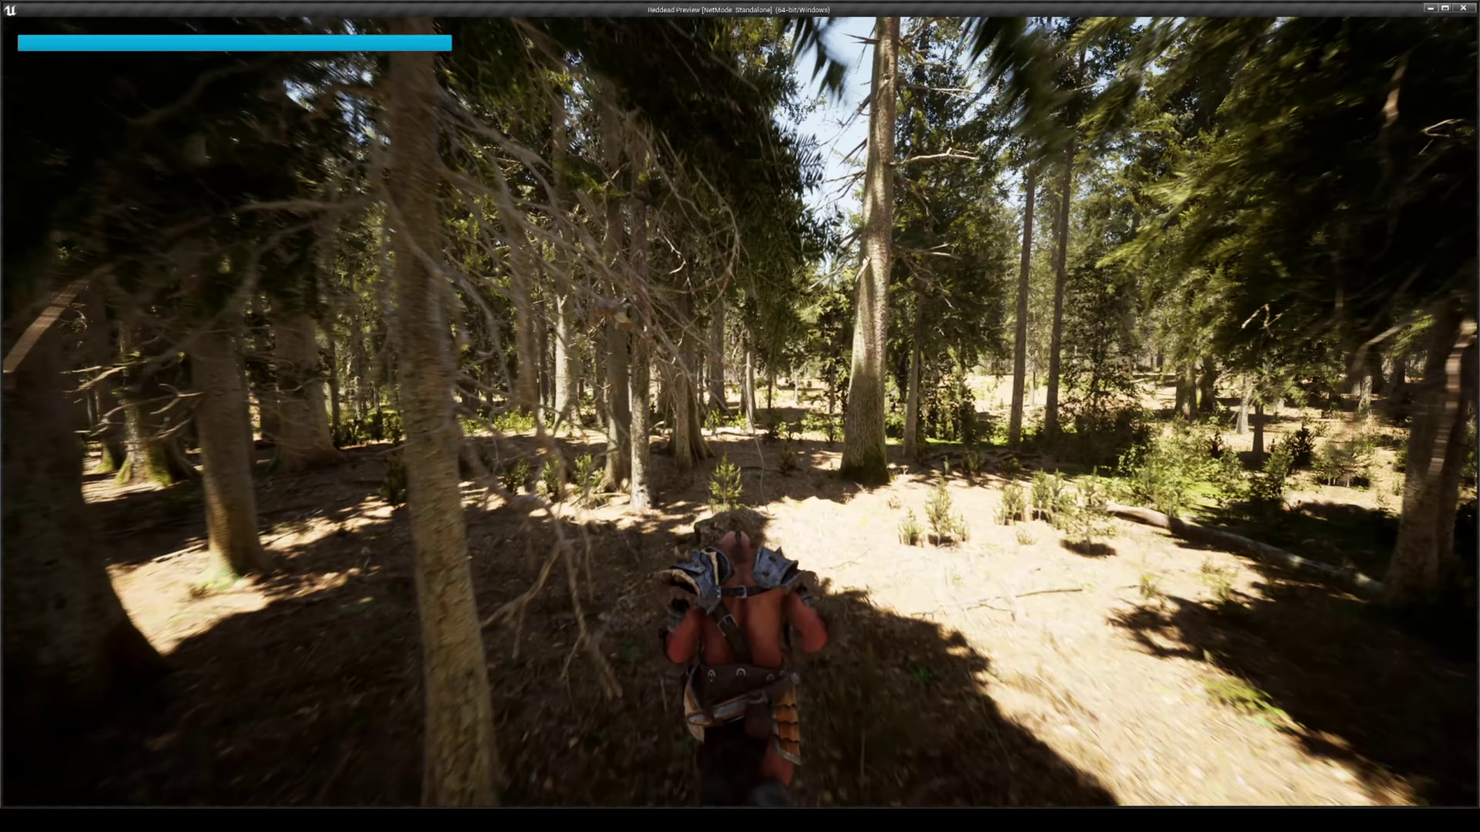
pyautogui.press('w')
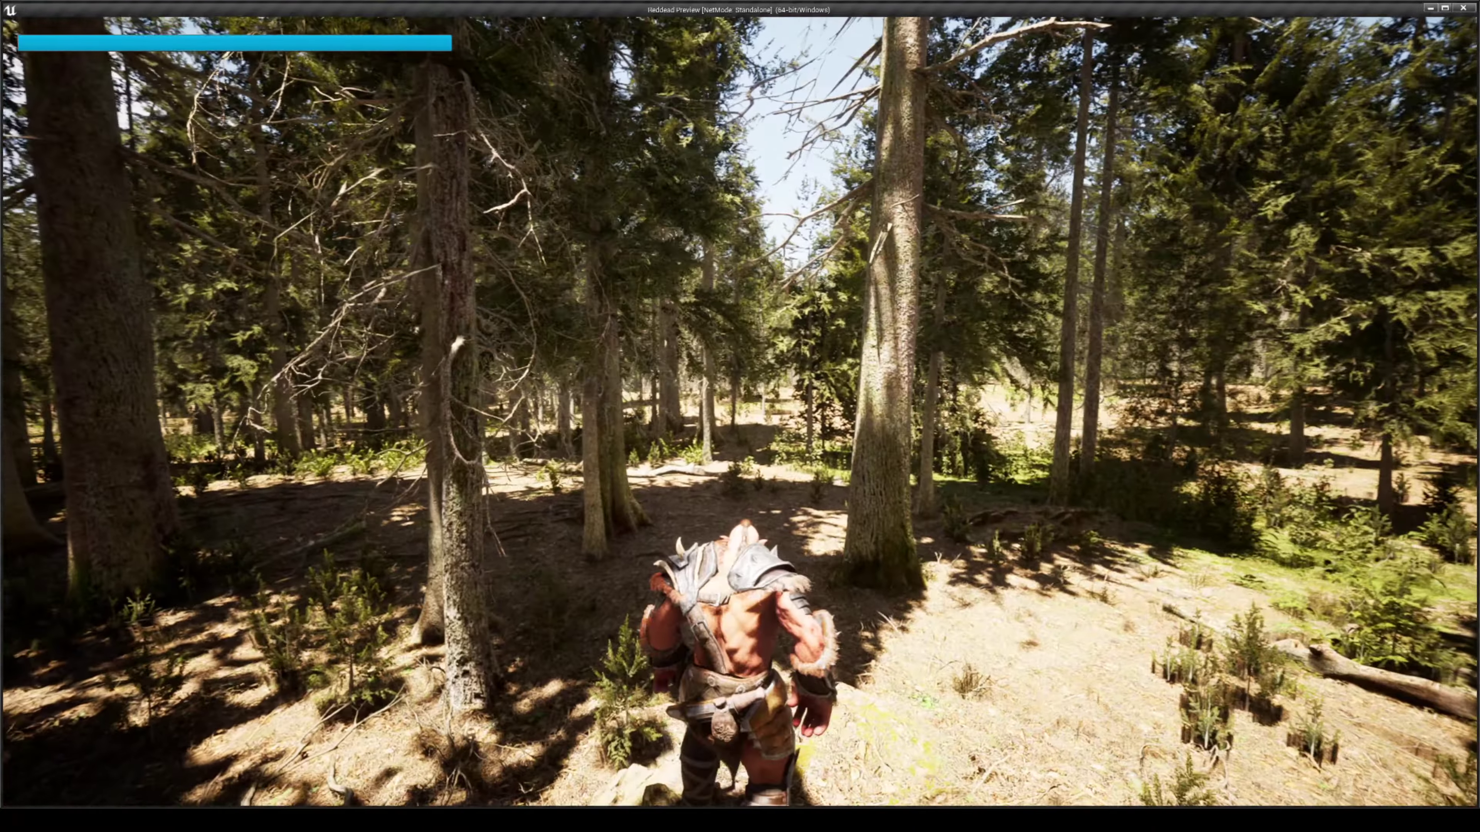
pyautogui.press('w')
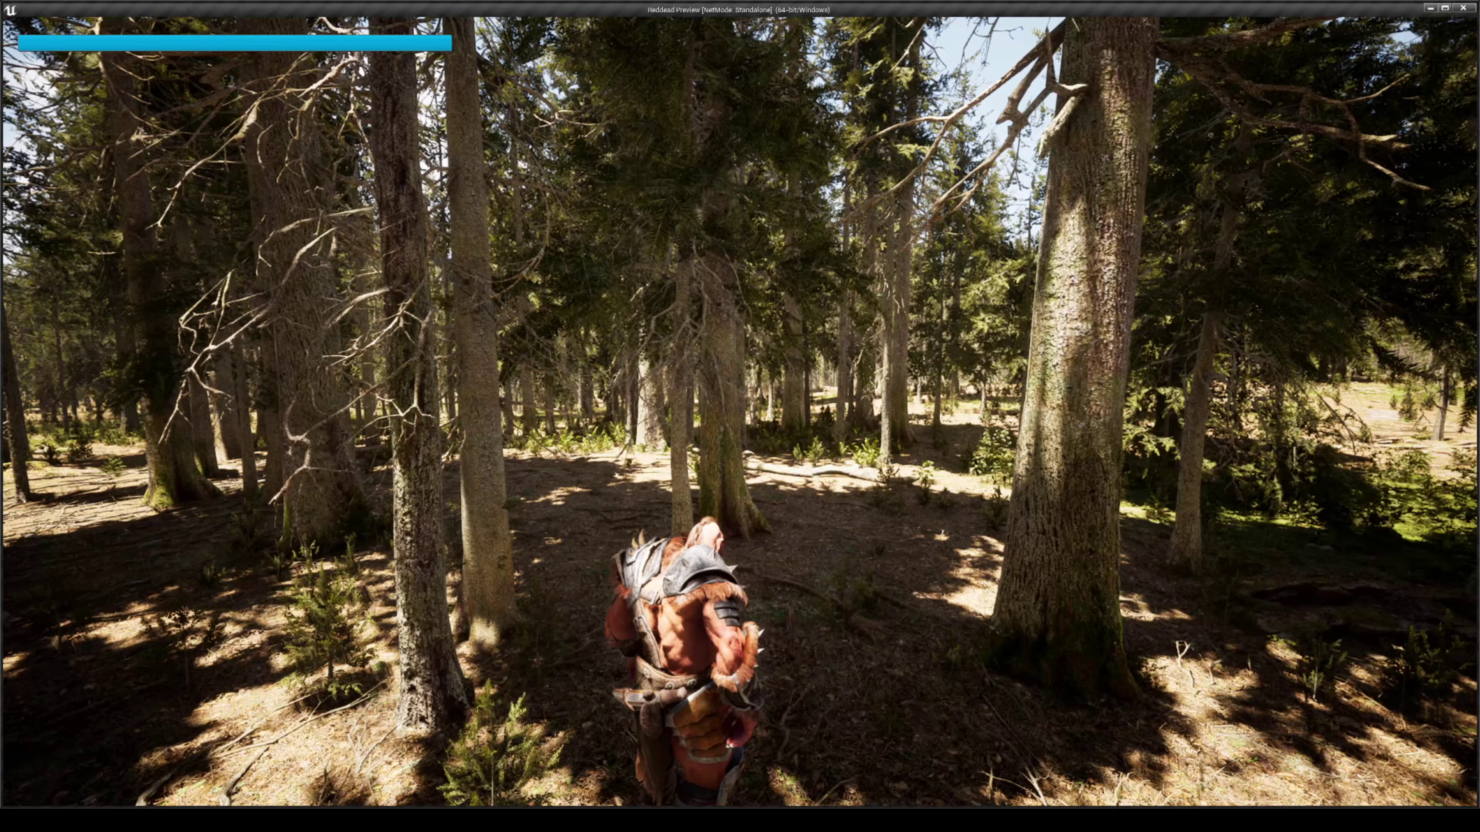
pyautogui.press('w')
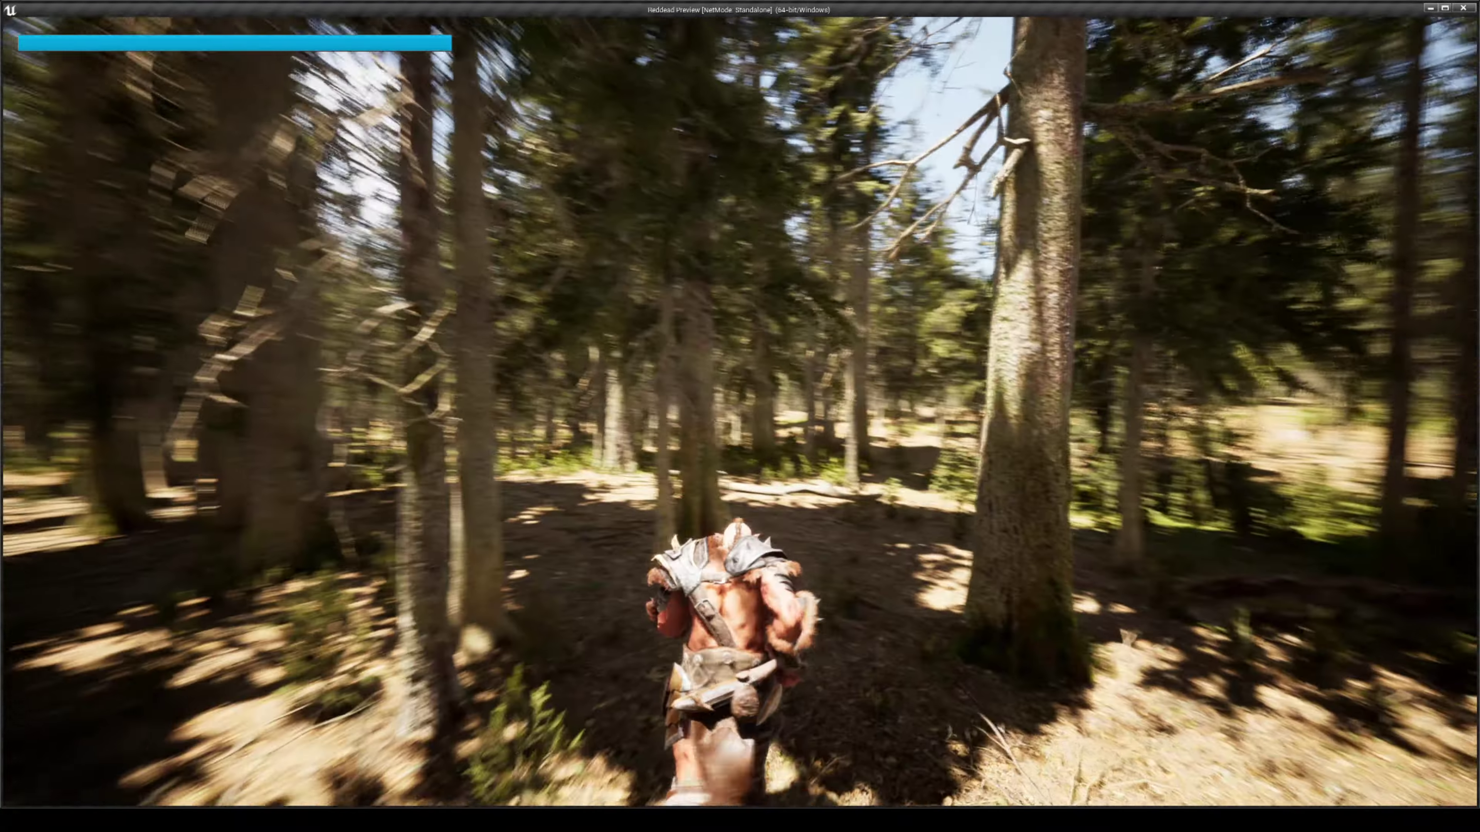
pyautogui.press('w')
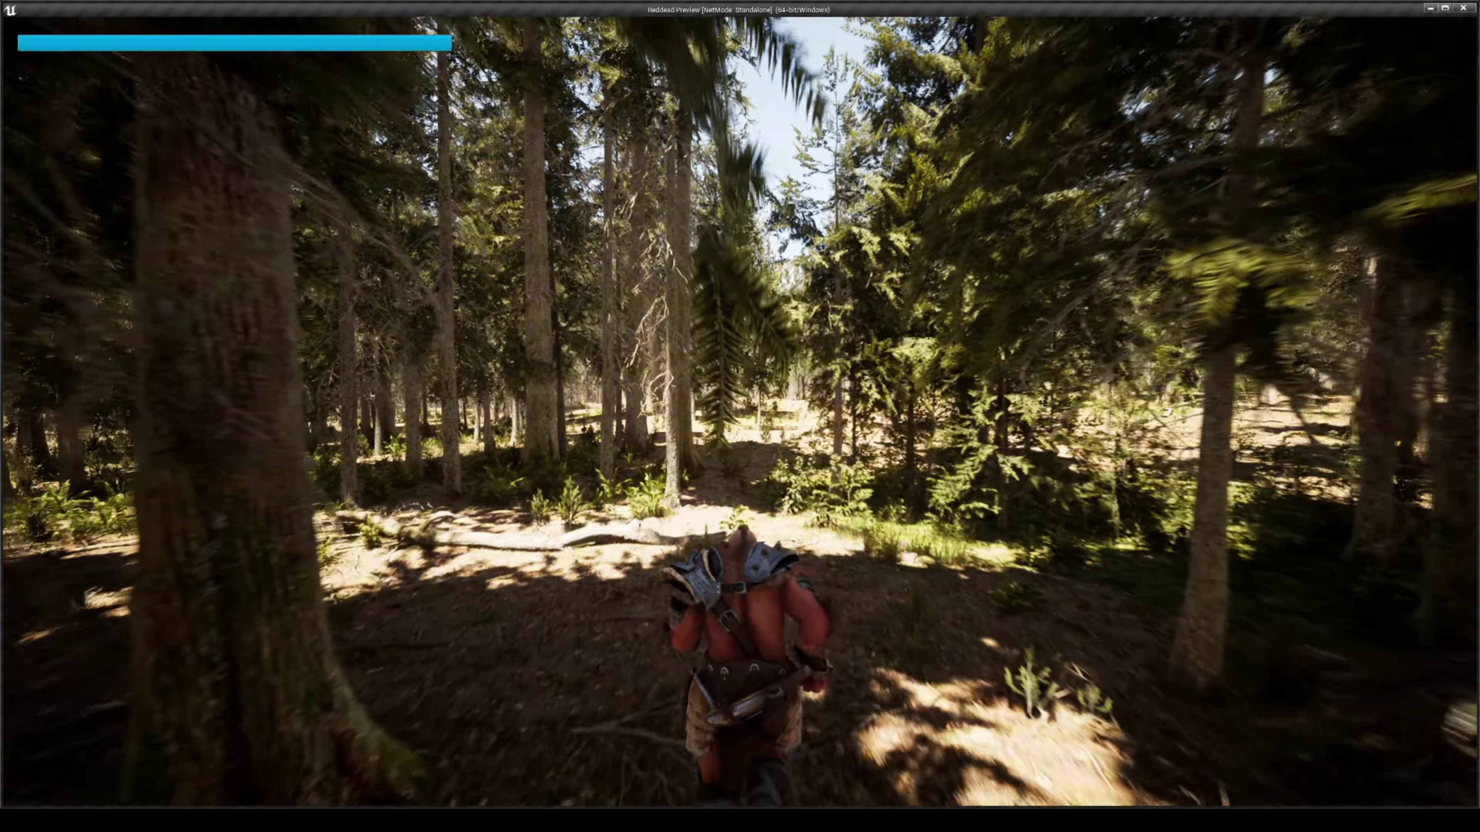
pyautogui.press('w')
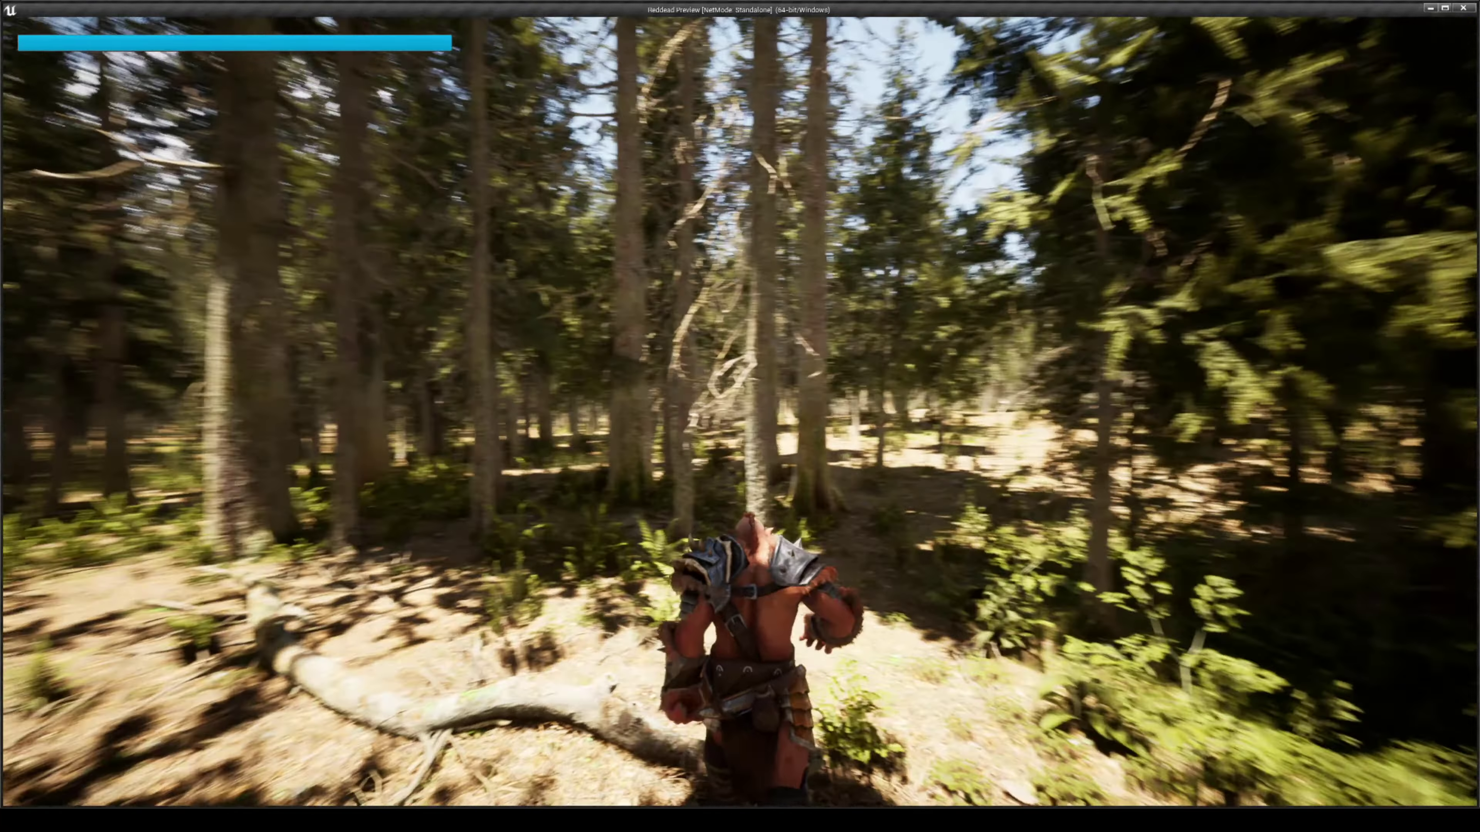
pyautogui.press('w')
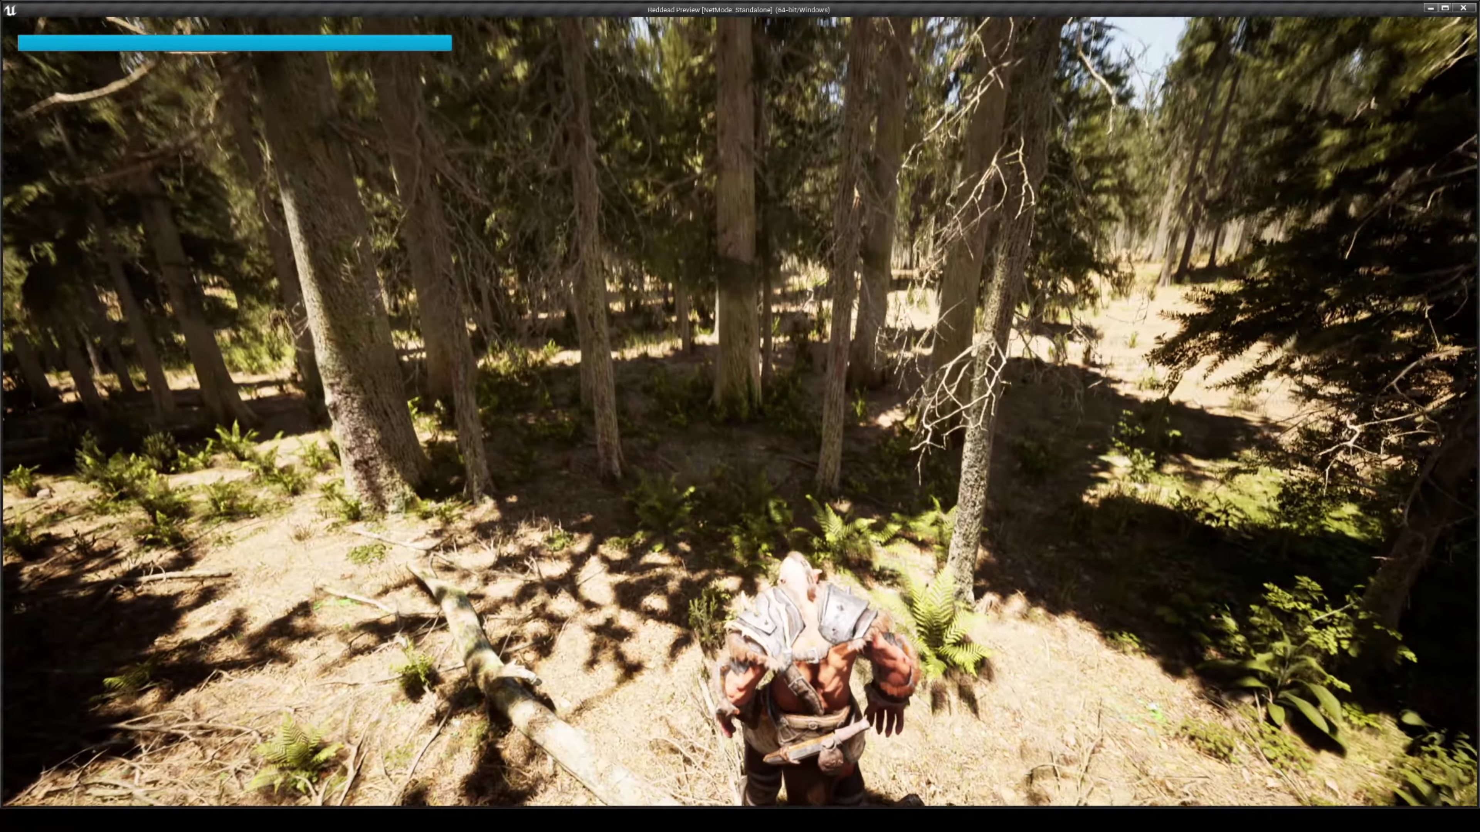
pyautogui.press('w')
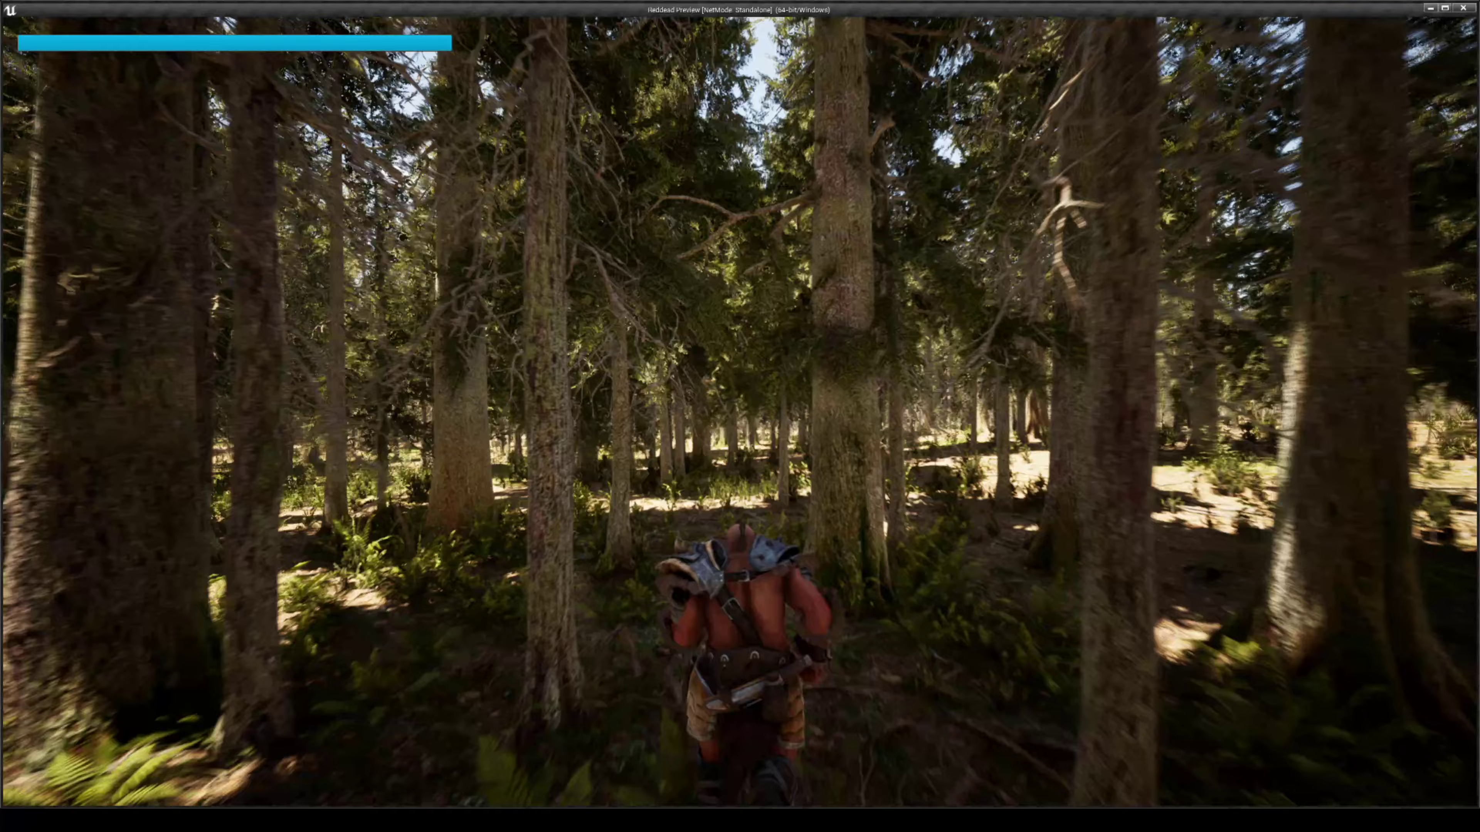
pyautogui.press('w')
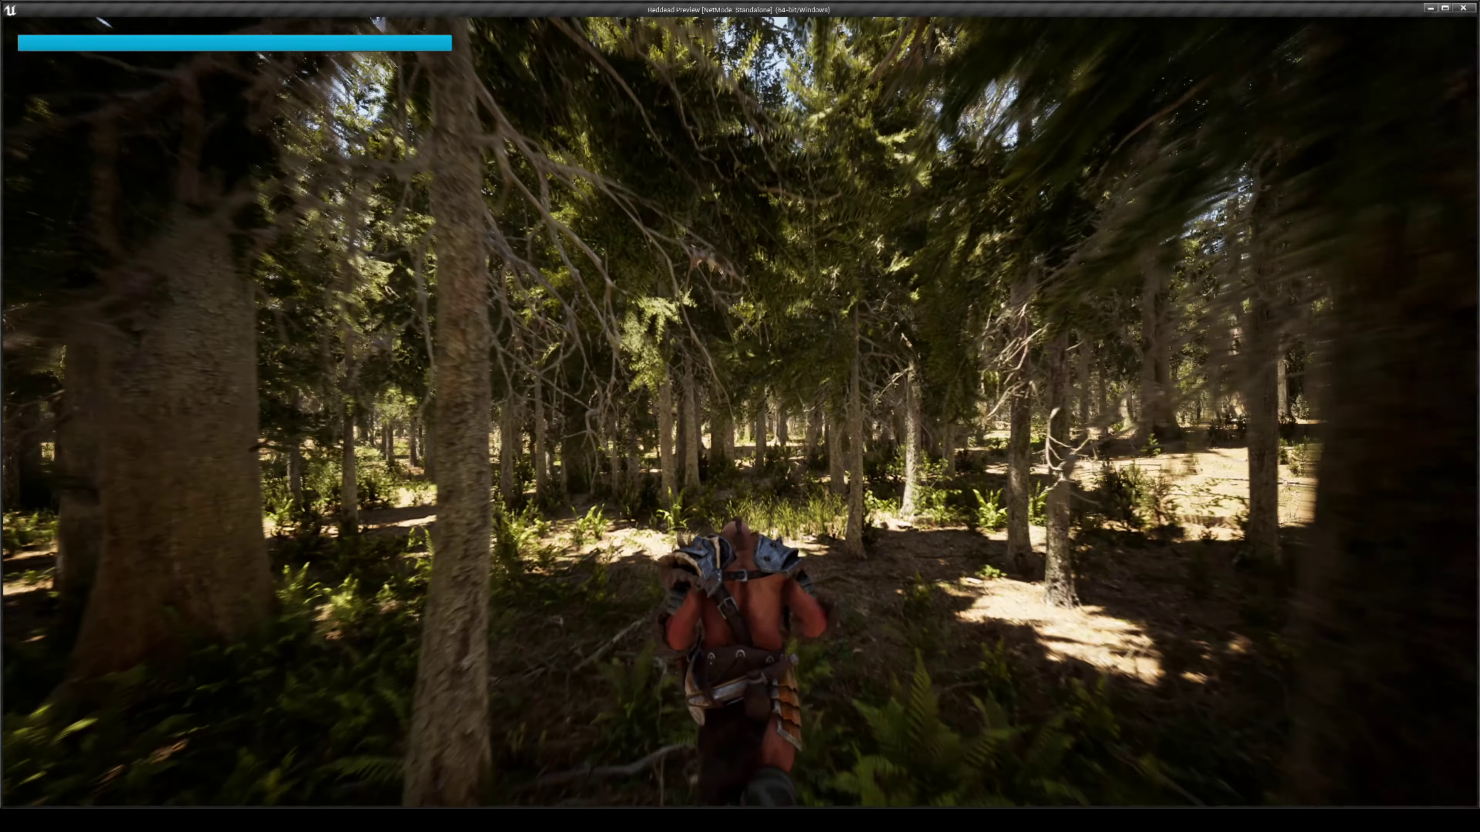
pyautogui.press('Escape')
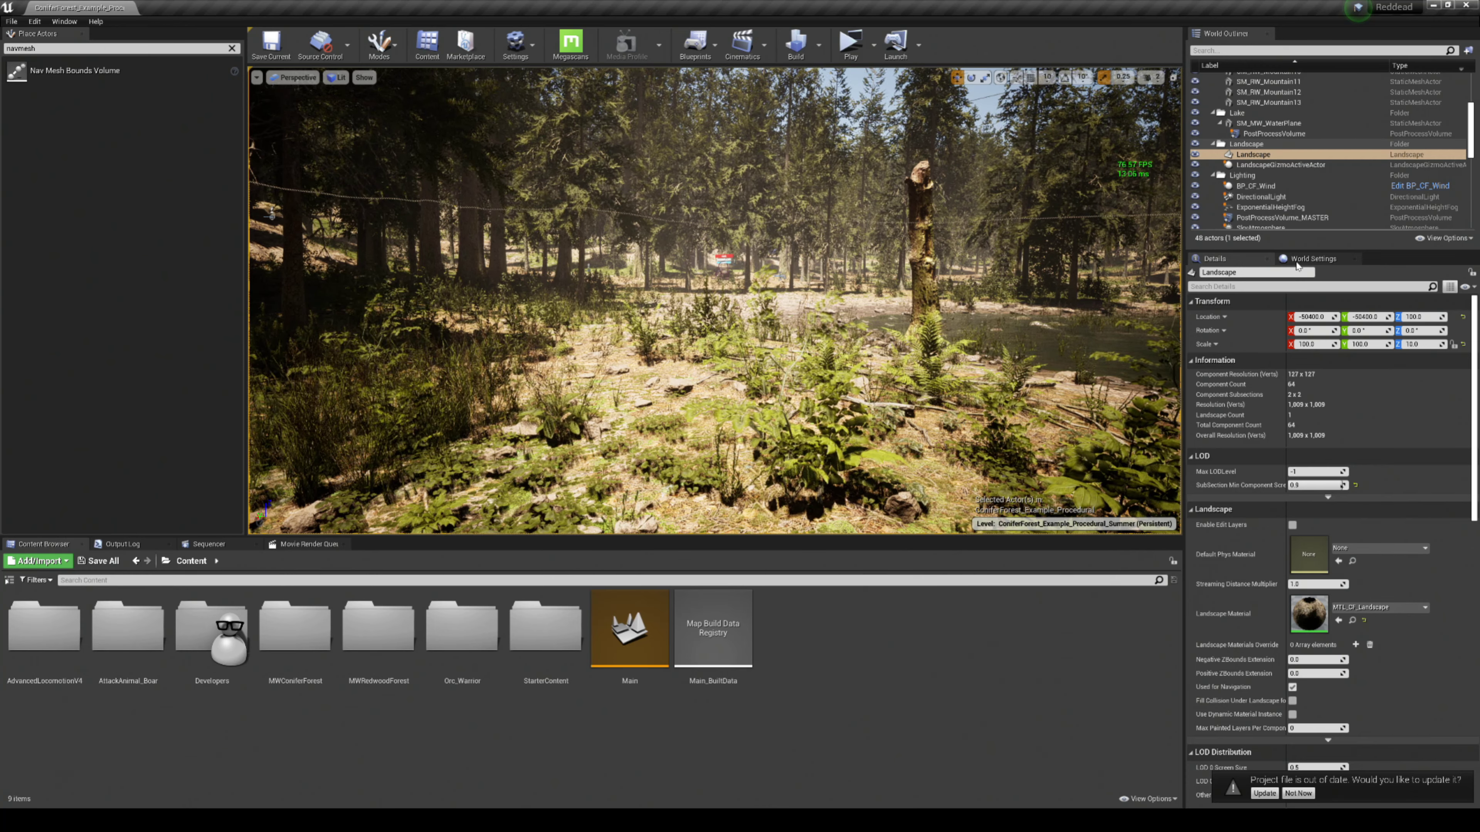
# Step: In the World Settings, set the level's GameMode Override to FirstPersonGameMode
pyautogui.click(1311, 259)
pyautogui.click(1321, 395)
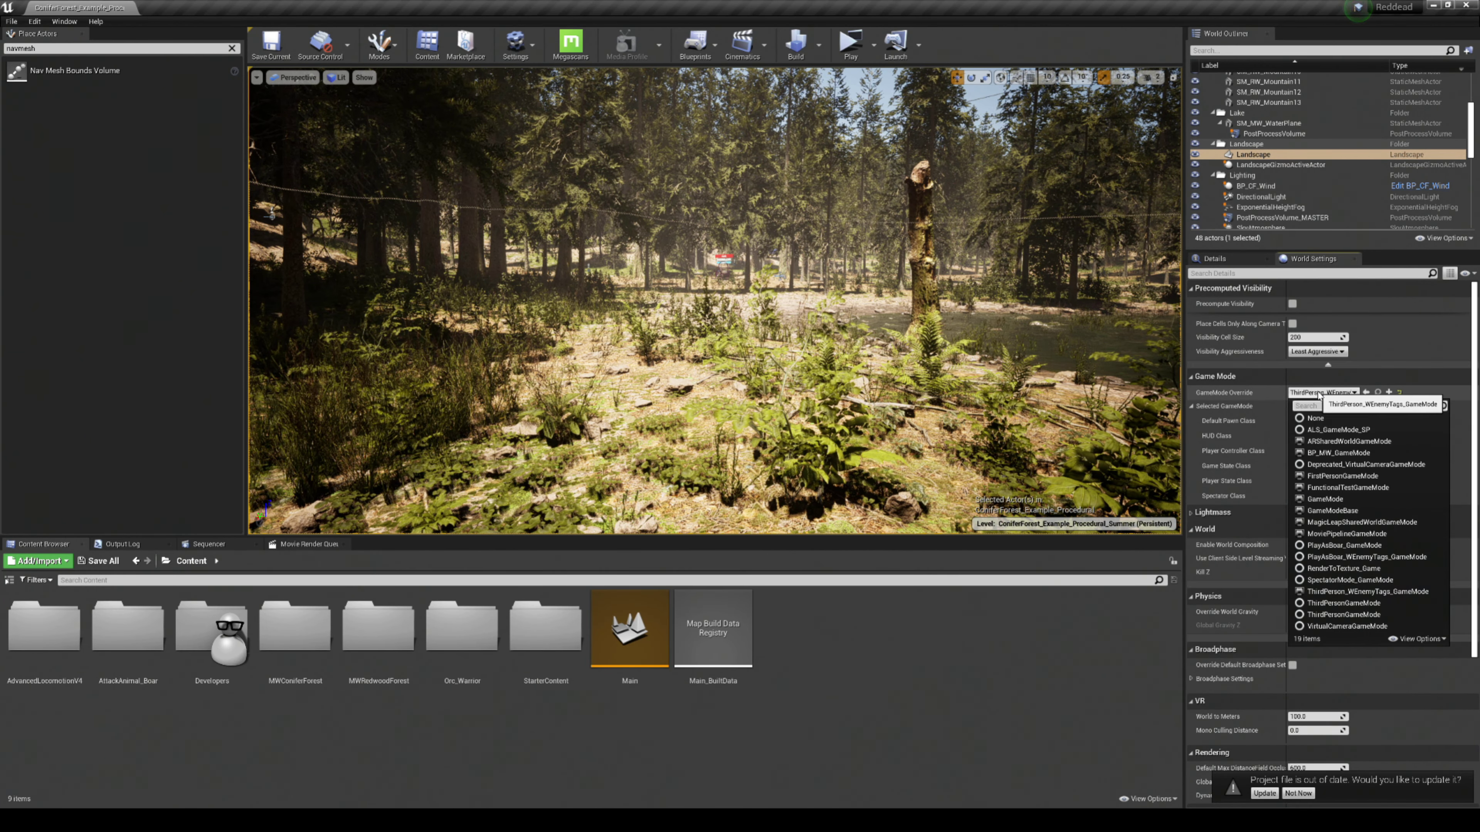
pyautogui.click(1351, 476)
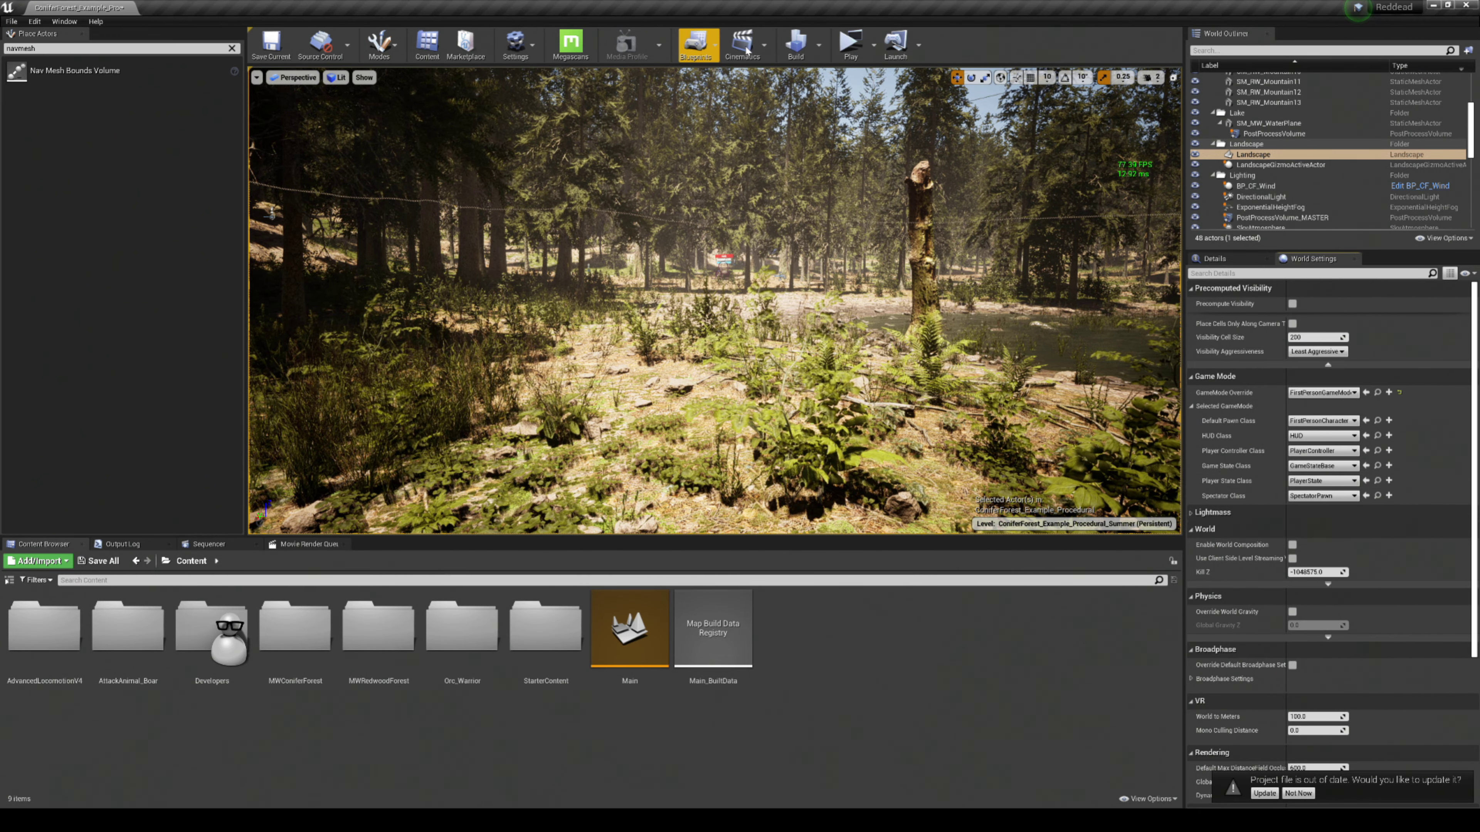
# Step: Compile and save the level blueprint with Event BeginPlay wired directly to the stat fps console command, and put its window away
pyautogui.click(703, 55)
pyautogui.moveTo(786, 131)
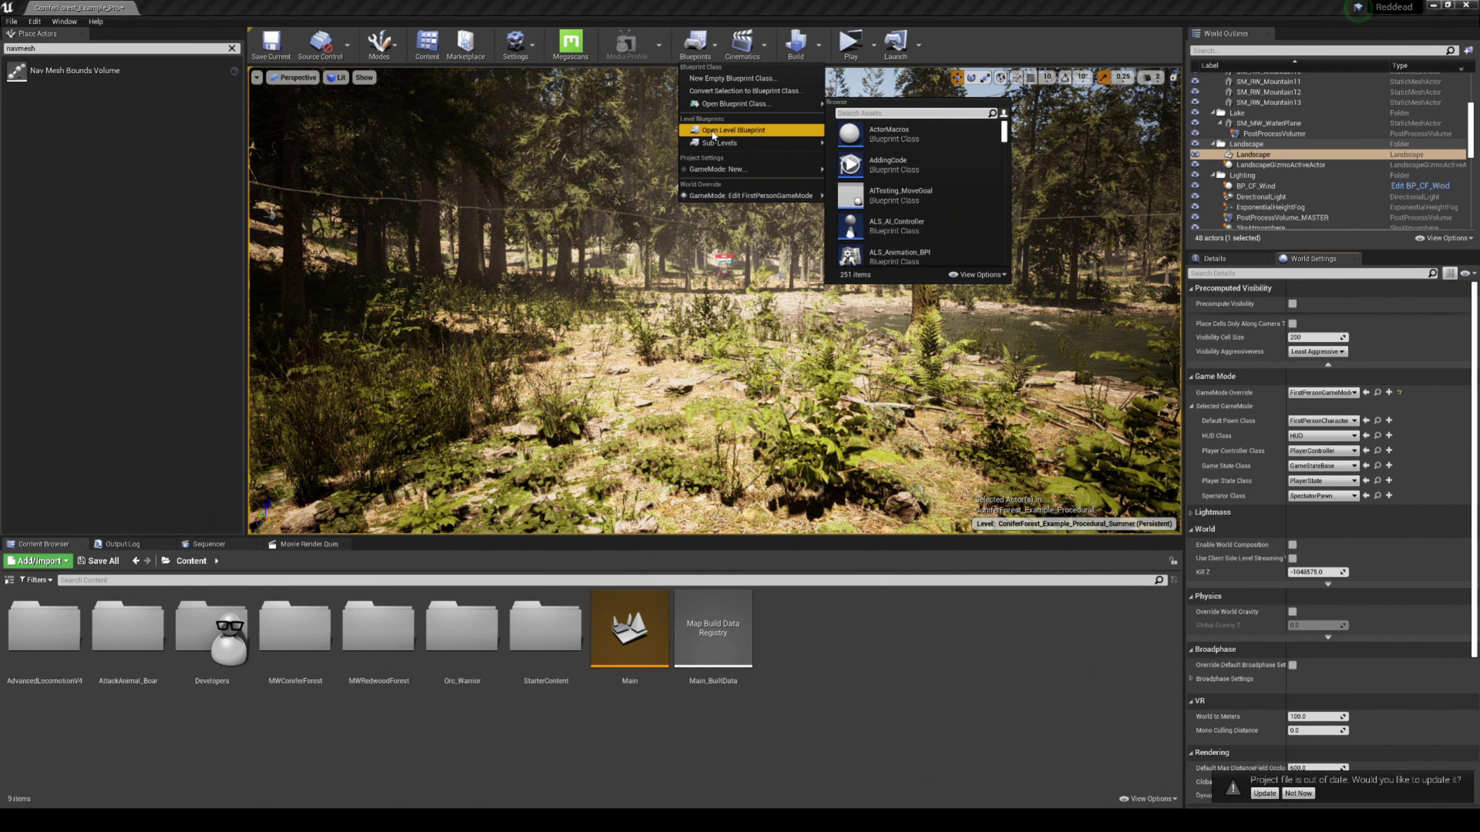
pyautogui.click(982, 121)
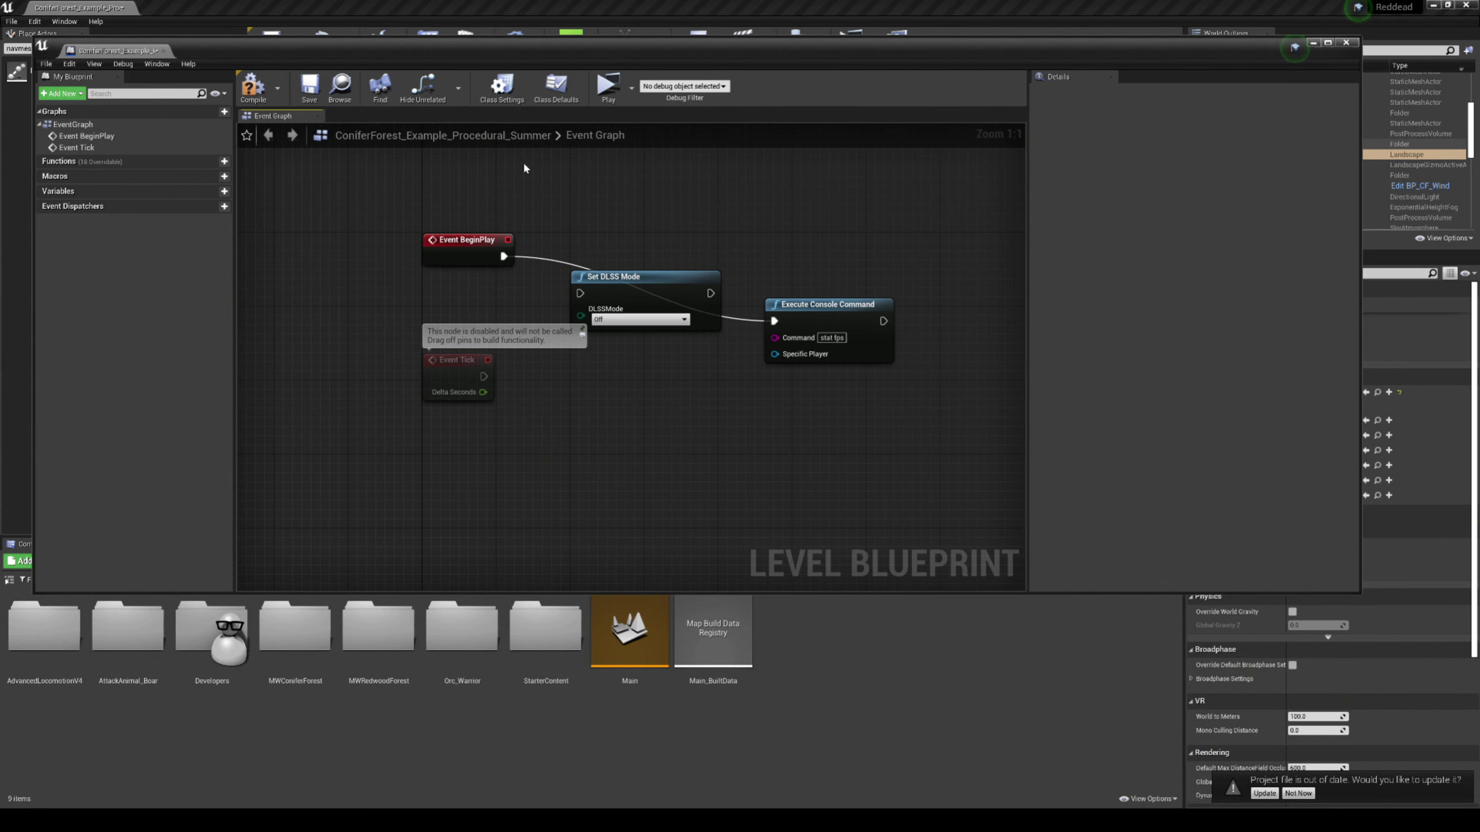
pyautogui.click(246, 98)
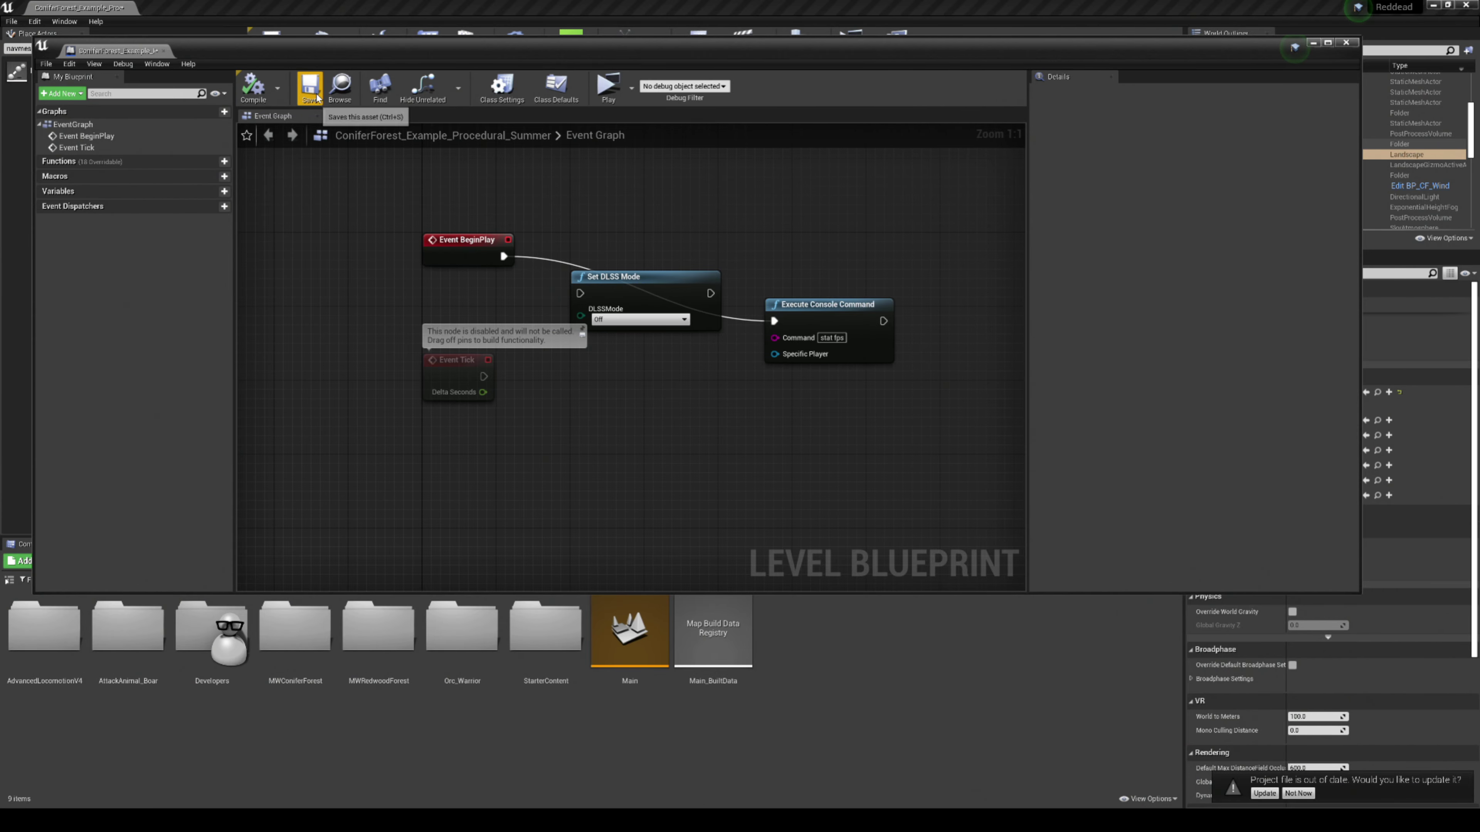
pyautogui.click(1312, 44)
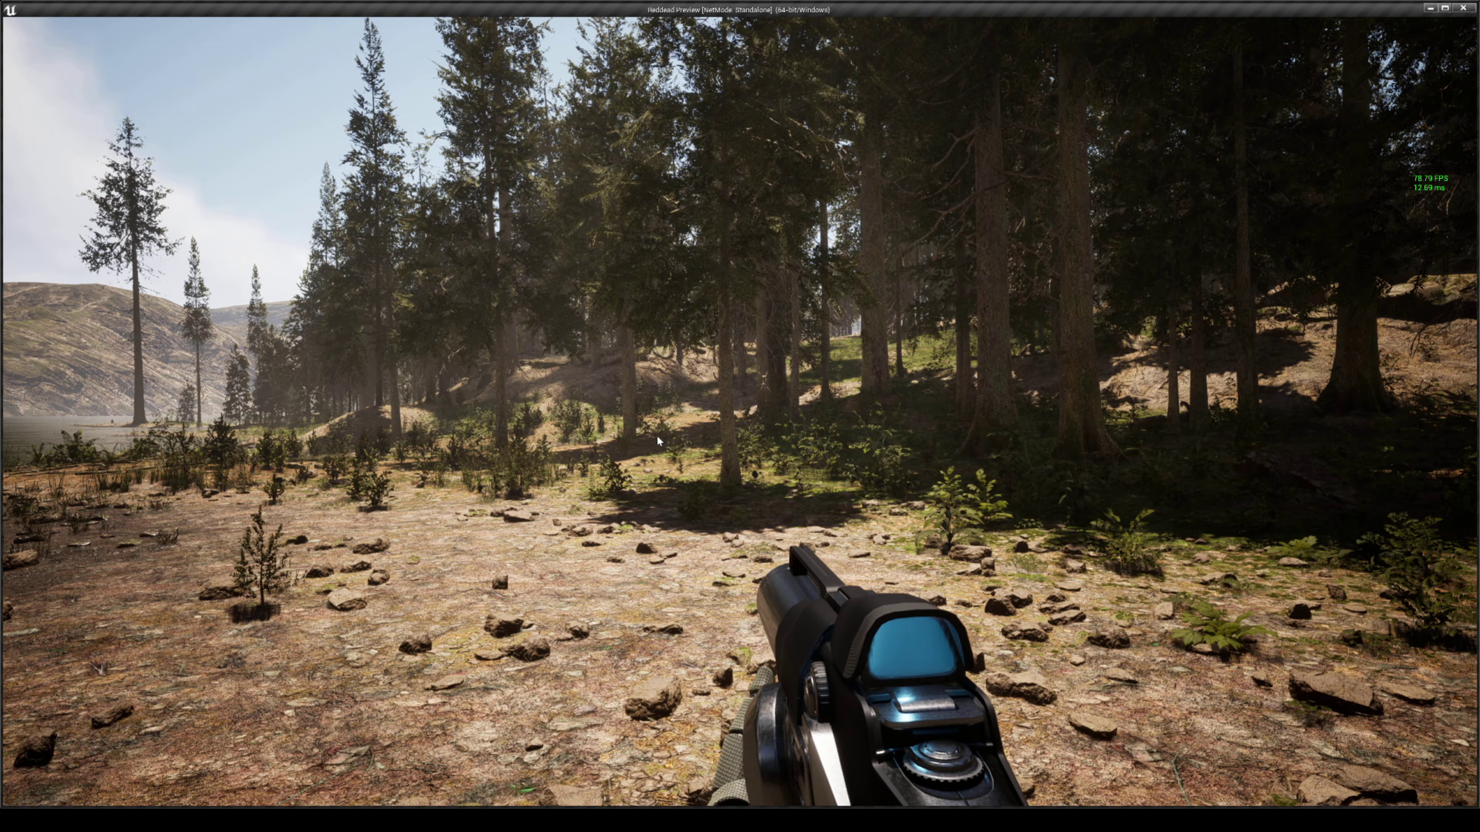
# Step: Walk in first person from the lakeside clearing into the forest to the wild boar, examining foliage, lighting and frame rate without DLSS
pyautogui.press('w')
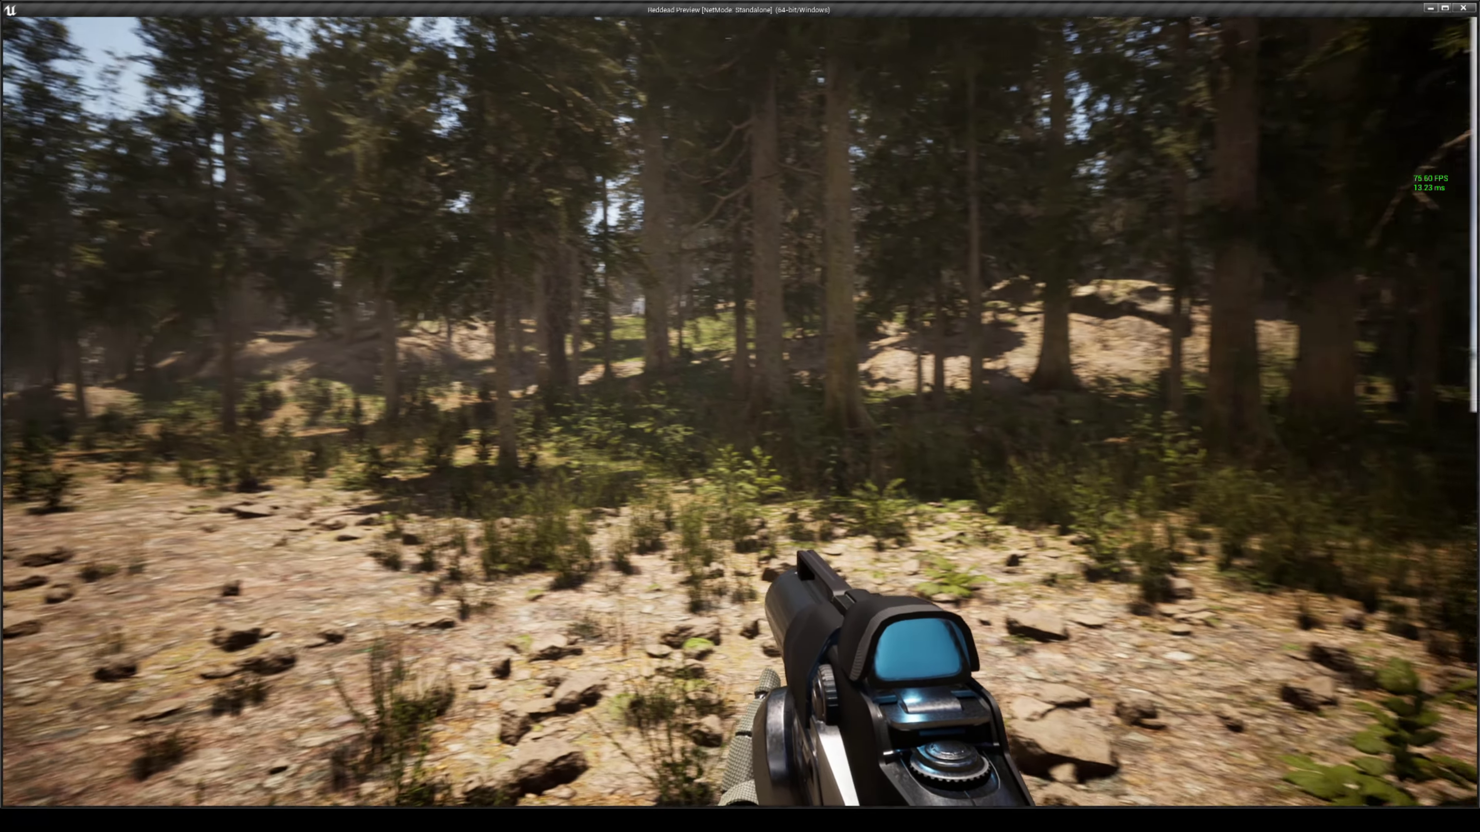
pyautogui.press('w')
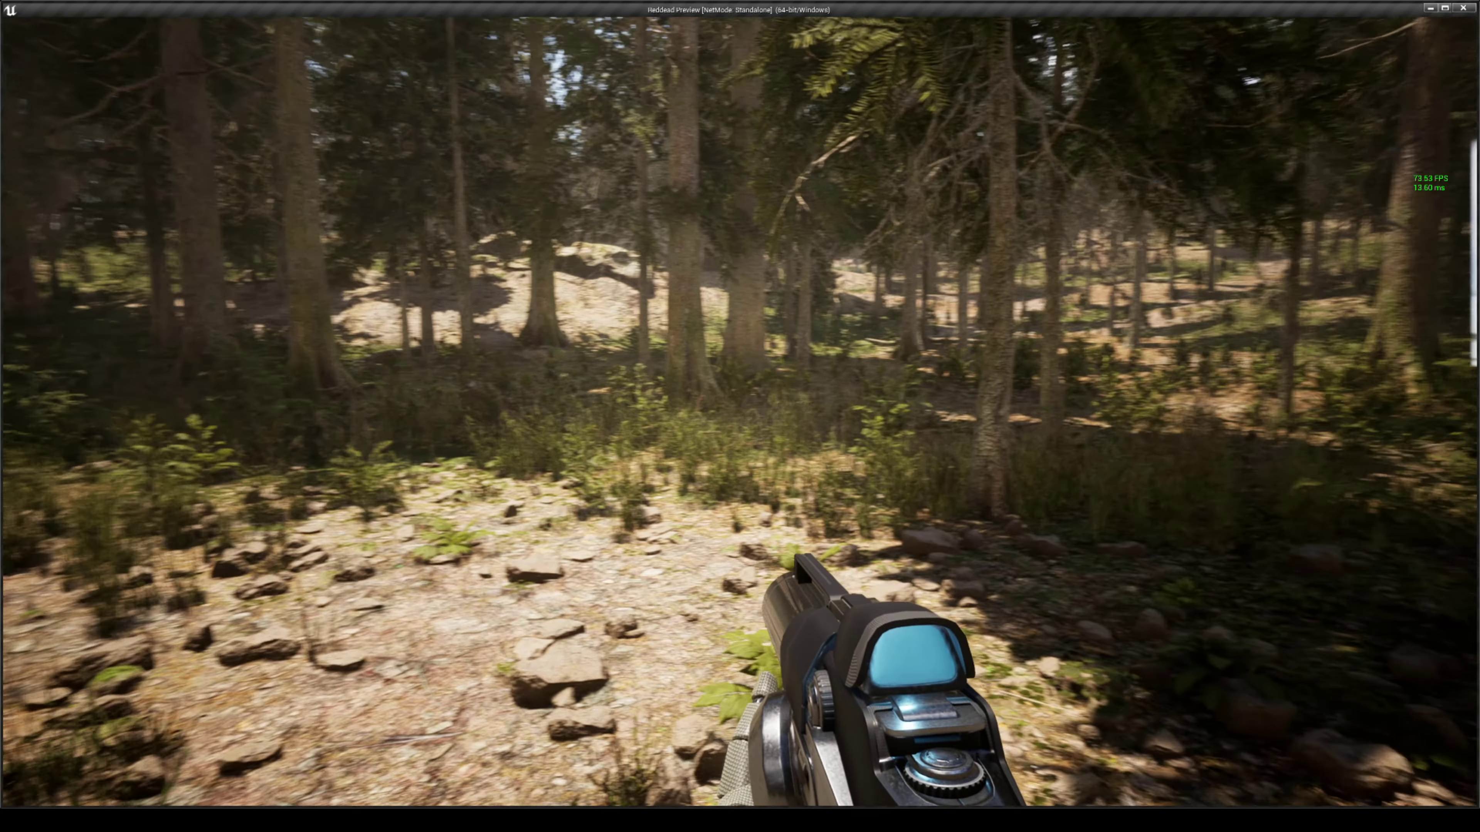
pyautogui.press('w')
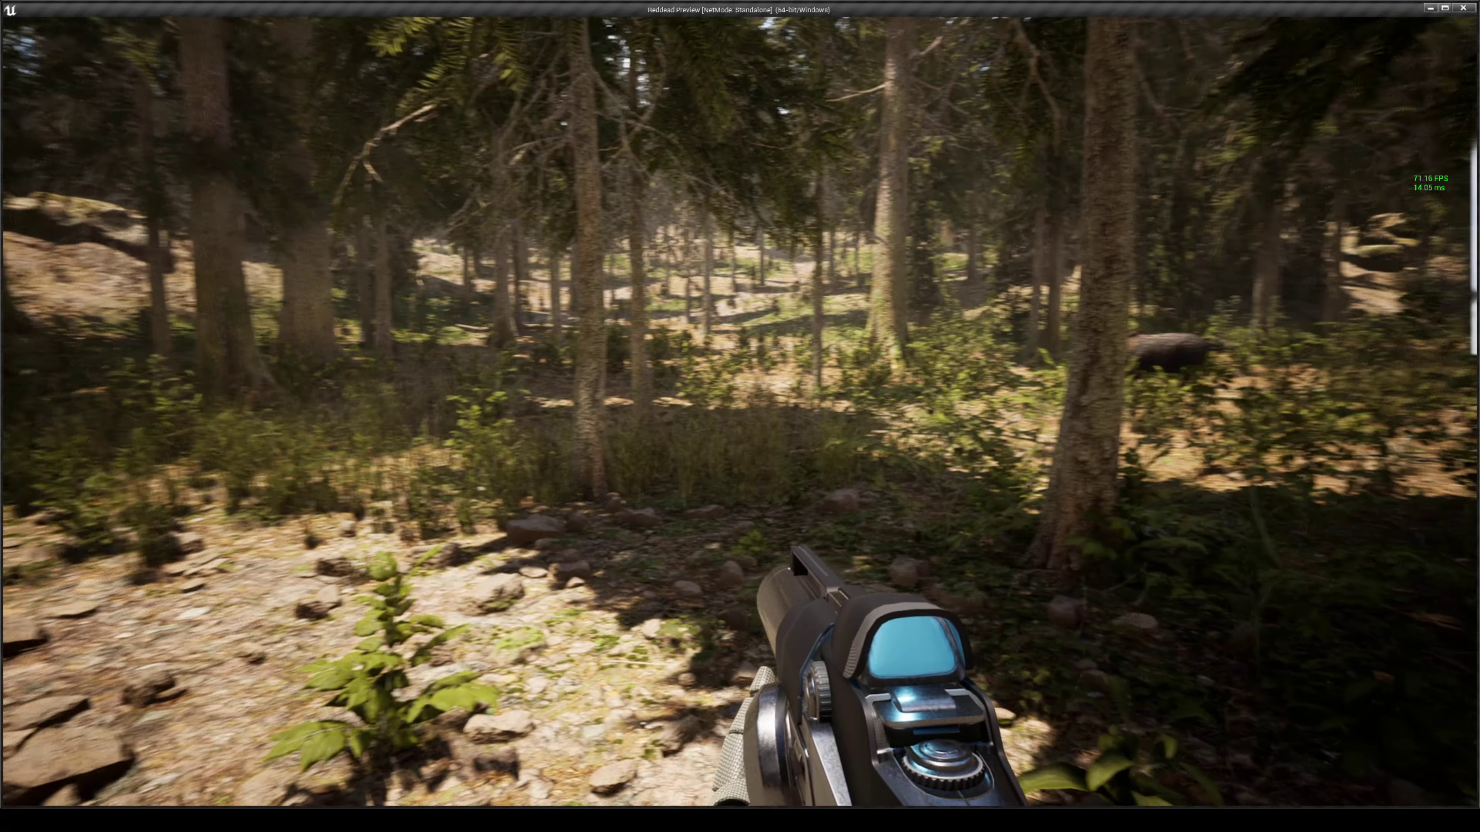
pyautogui.press('w')
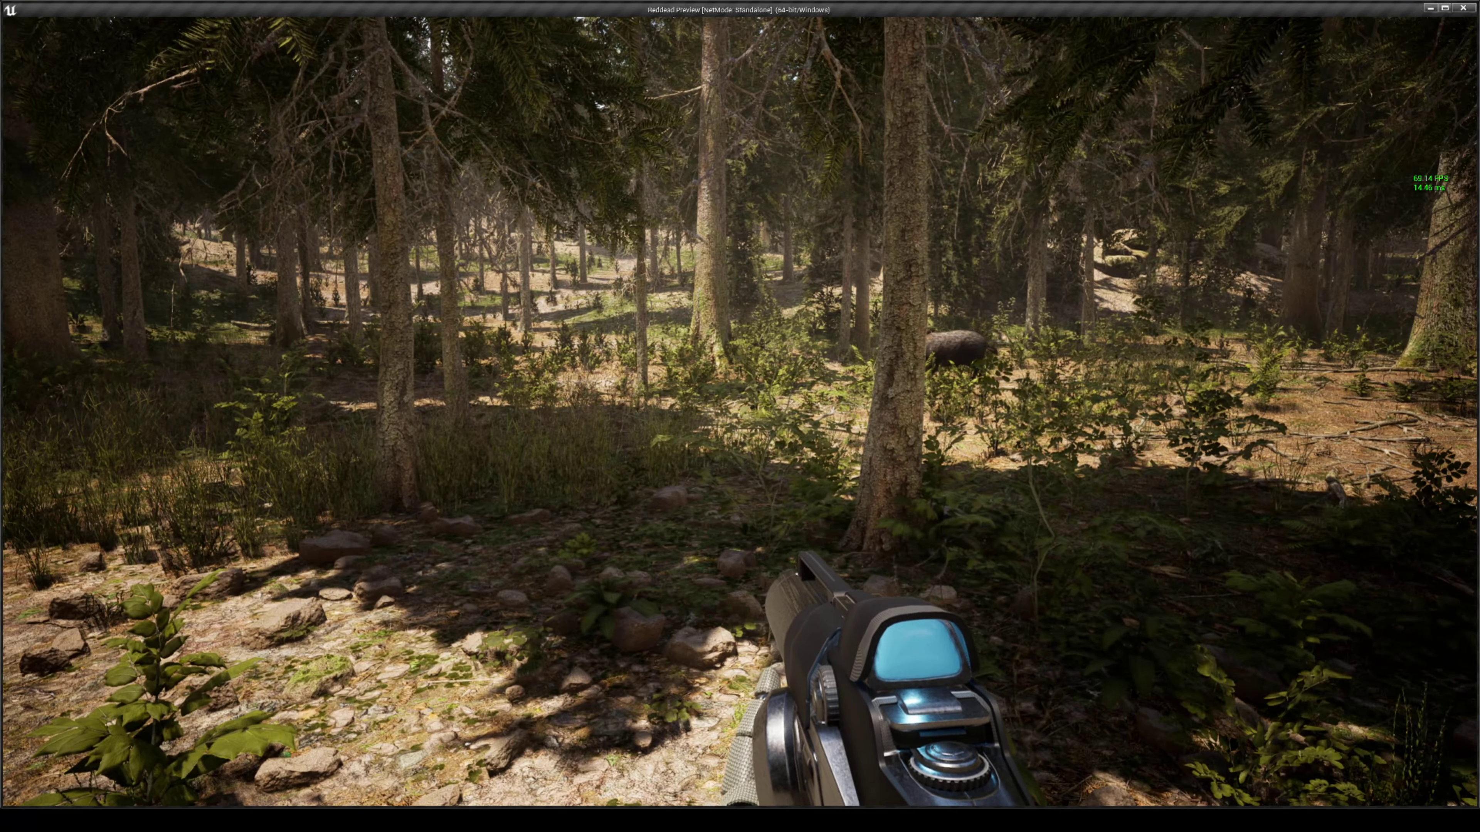
pyautogui.press('w')
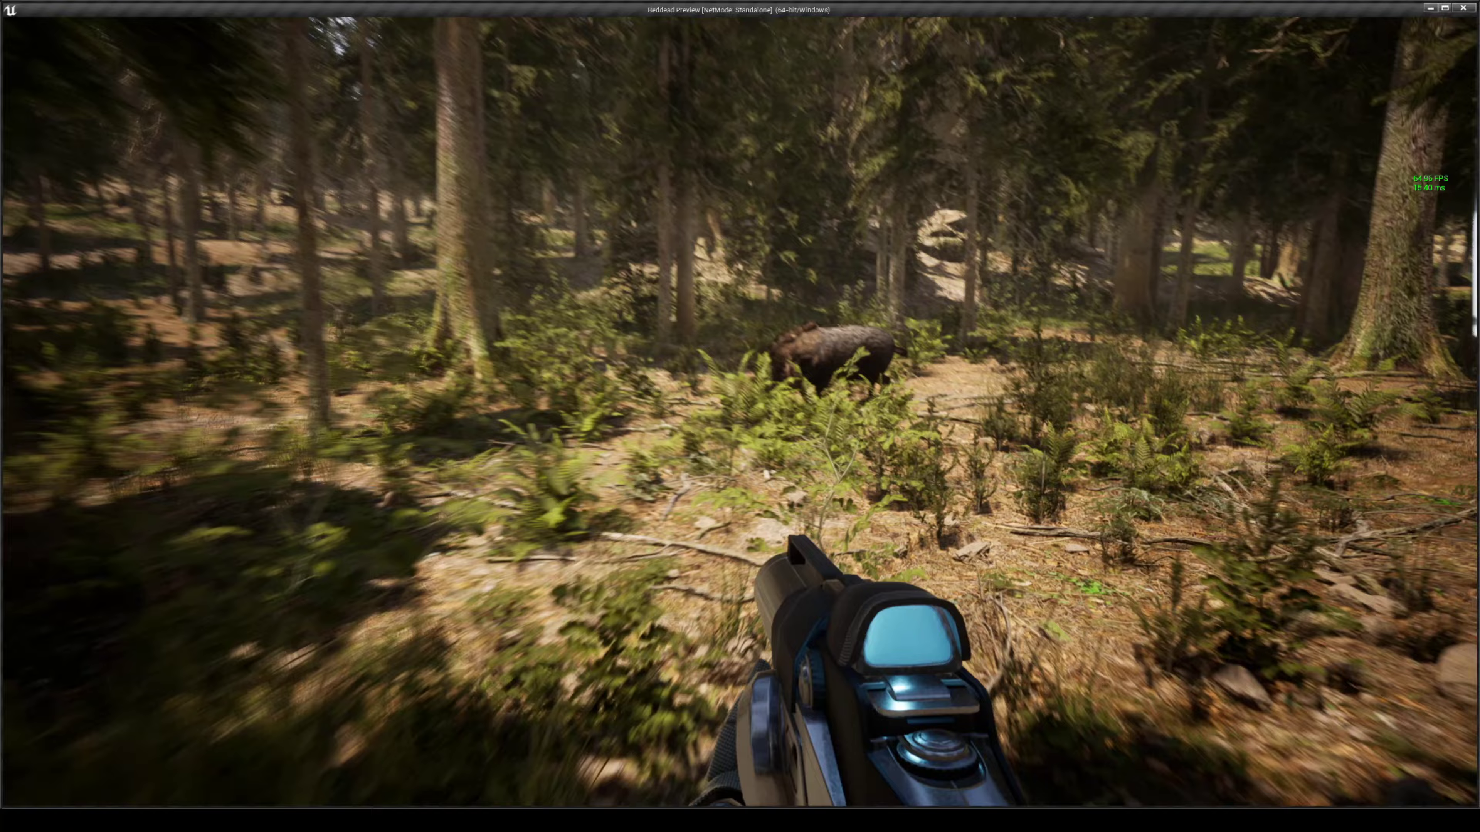
pyautogui.press('w')
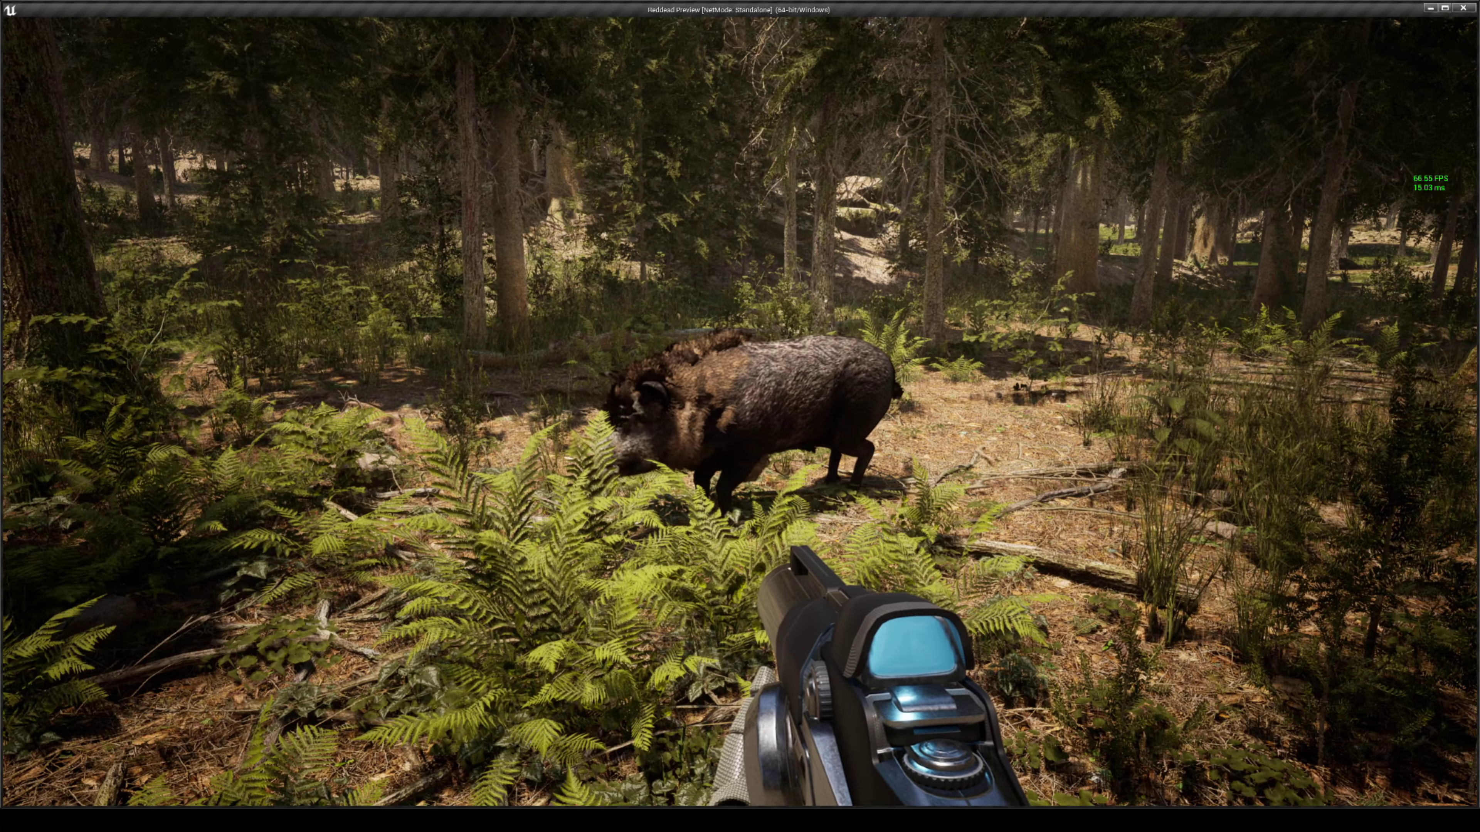
pyautogui.press('w')
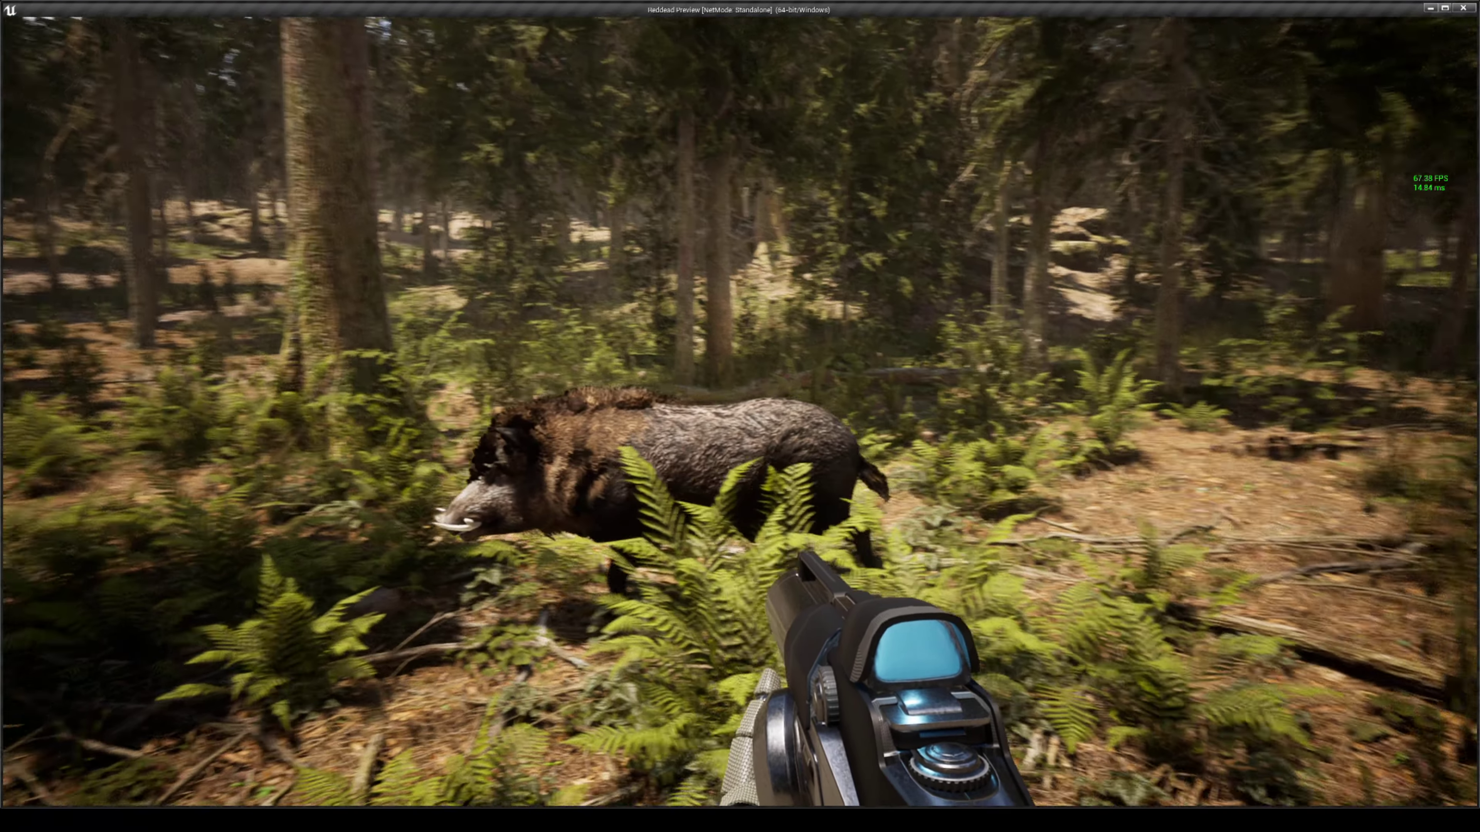
pyautogui.press('w')
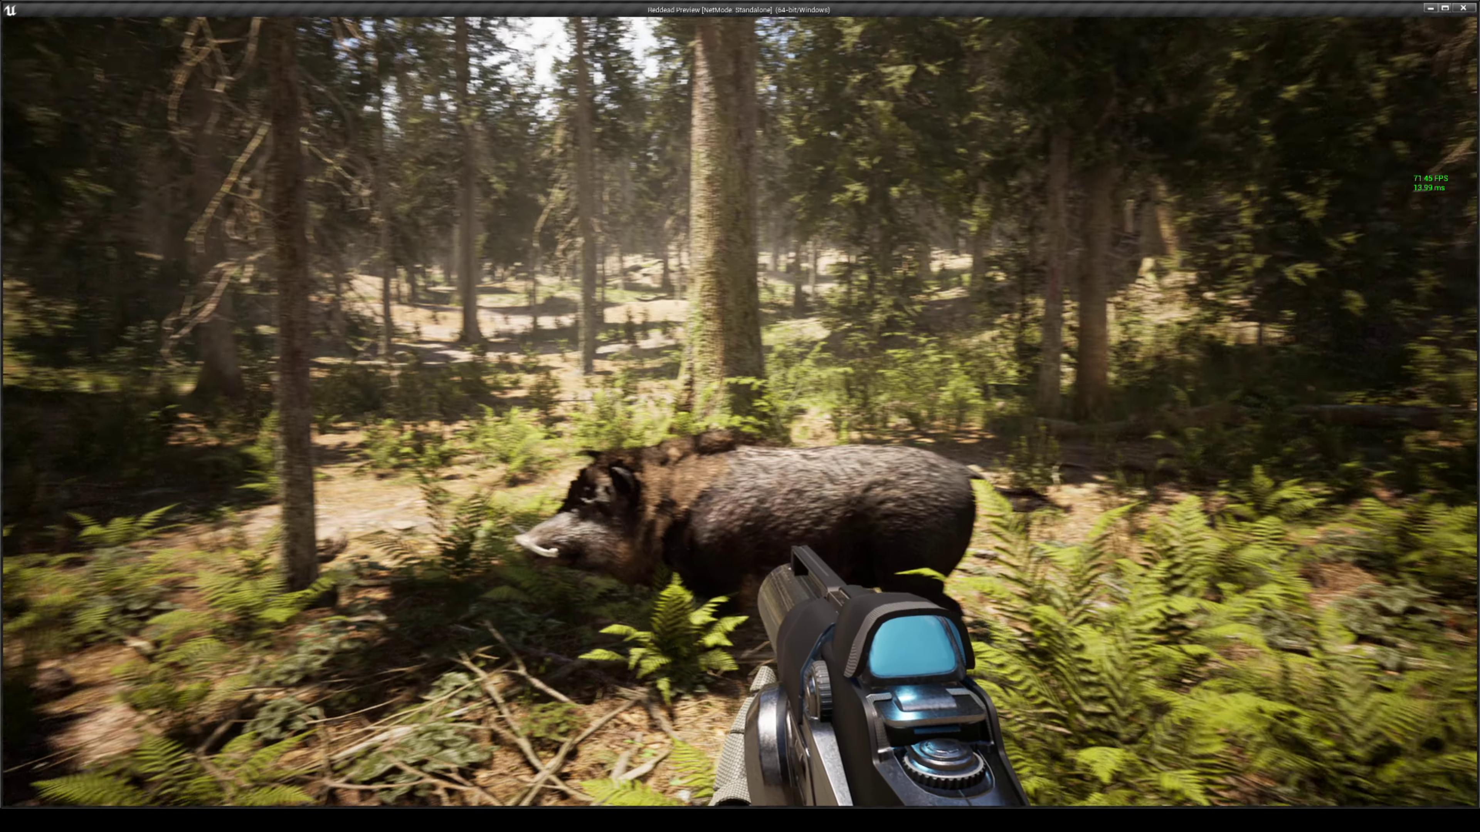
# Step: Move past the boar along the sunlit forest clearings, firing the weapon, to examine trees, shadows and motion rendering without DLSS
pyautogui.press('a')
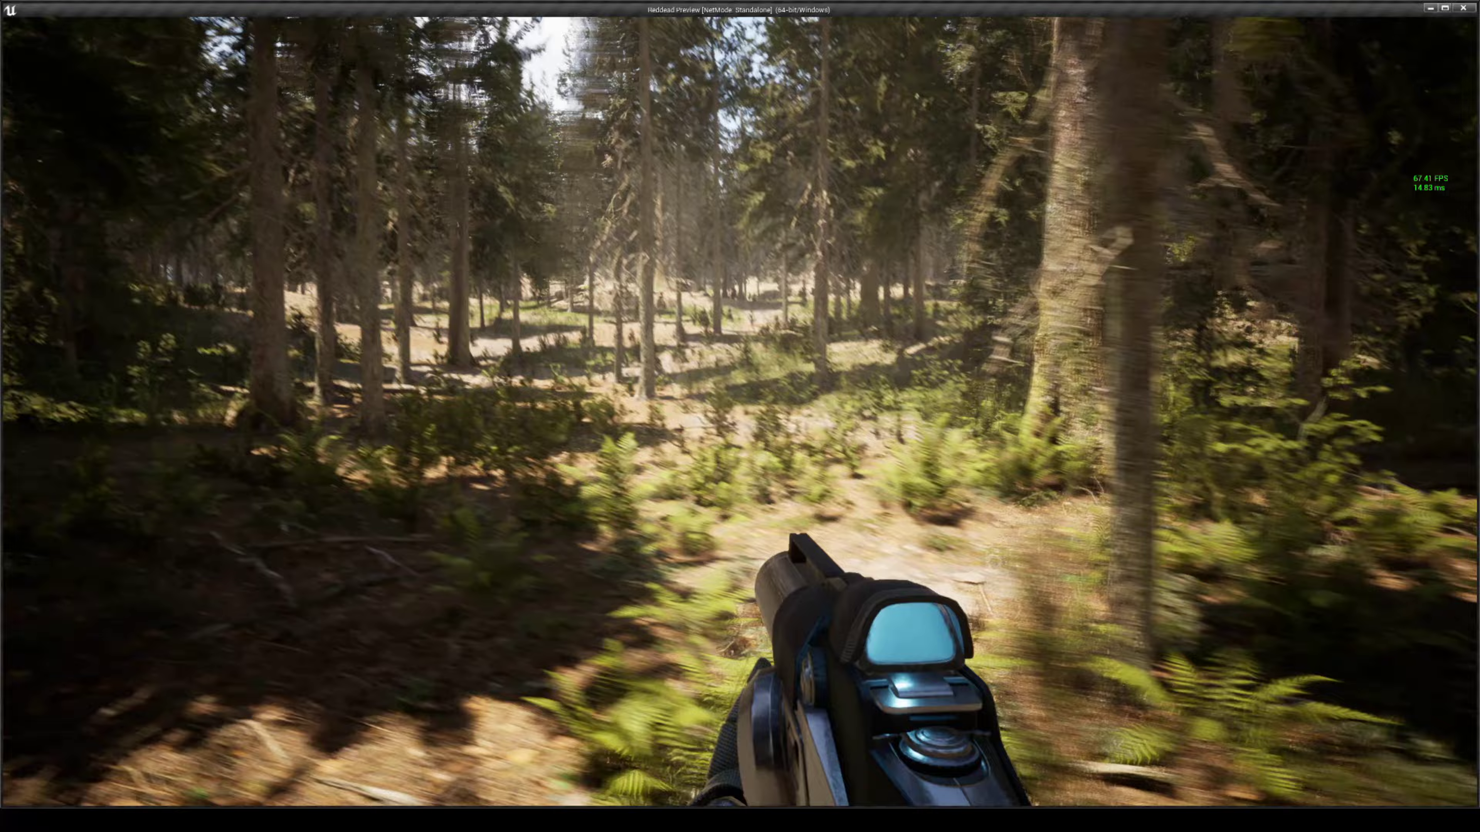
pyautogui.press('w')
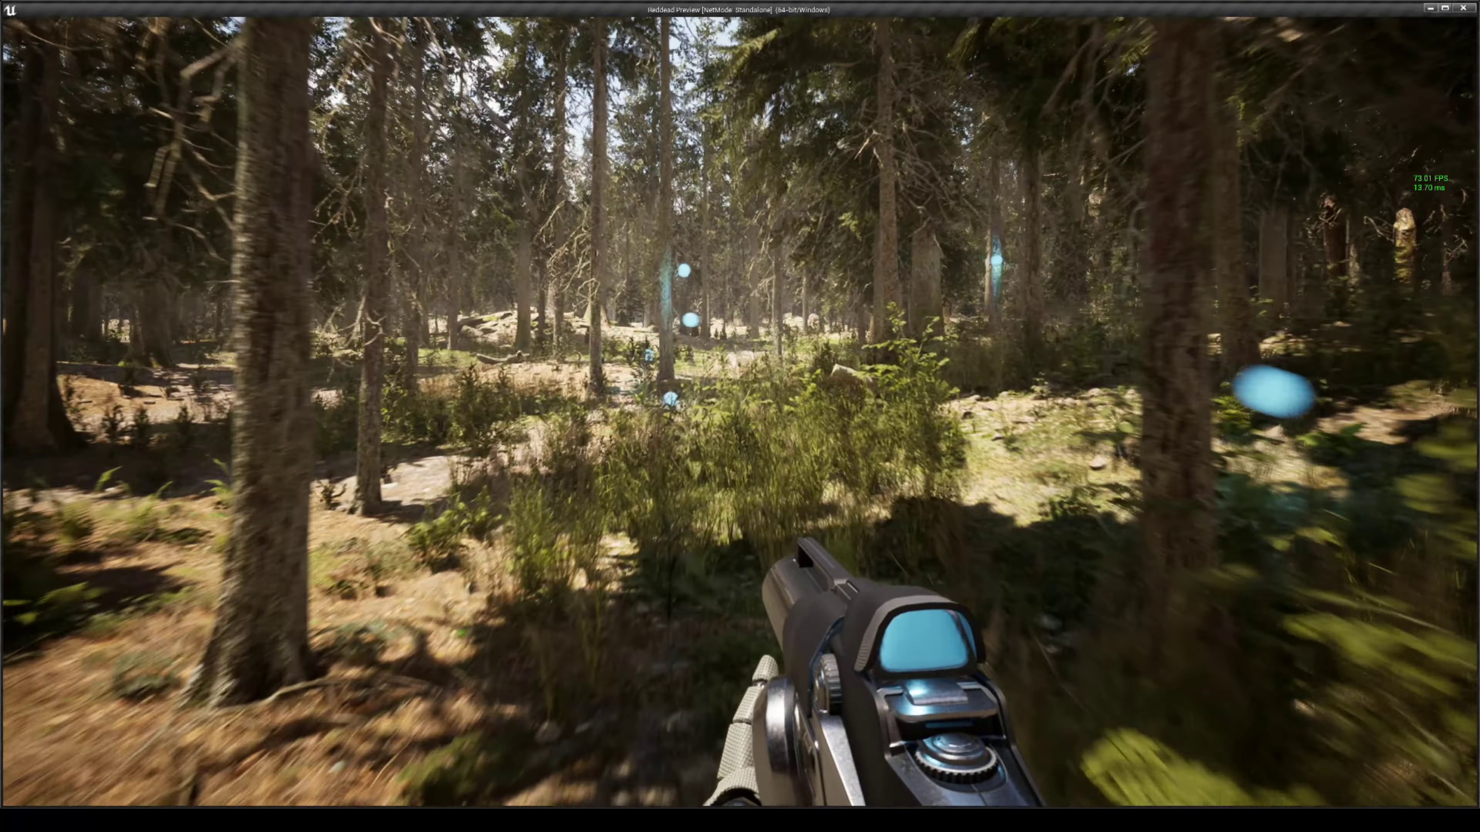
pyautogui.press('w')
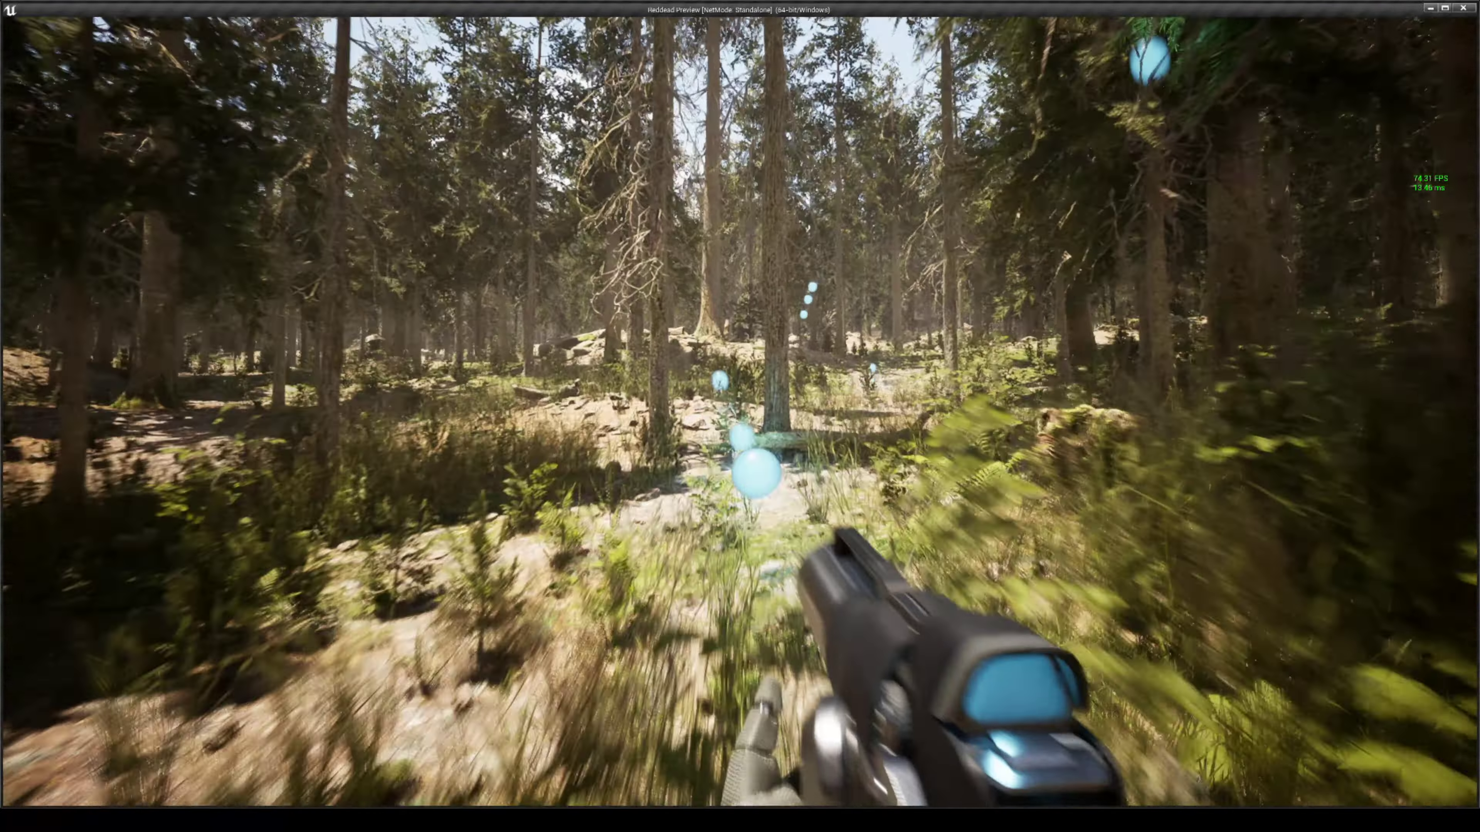
pyautogui.press('w')
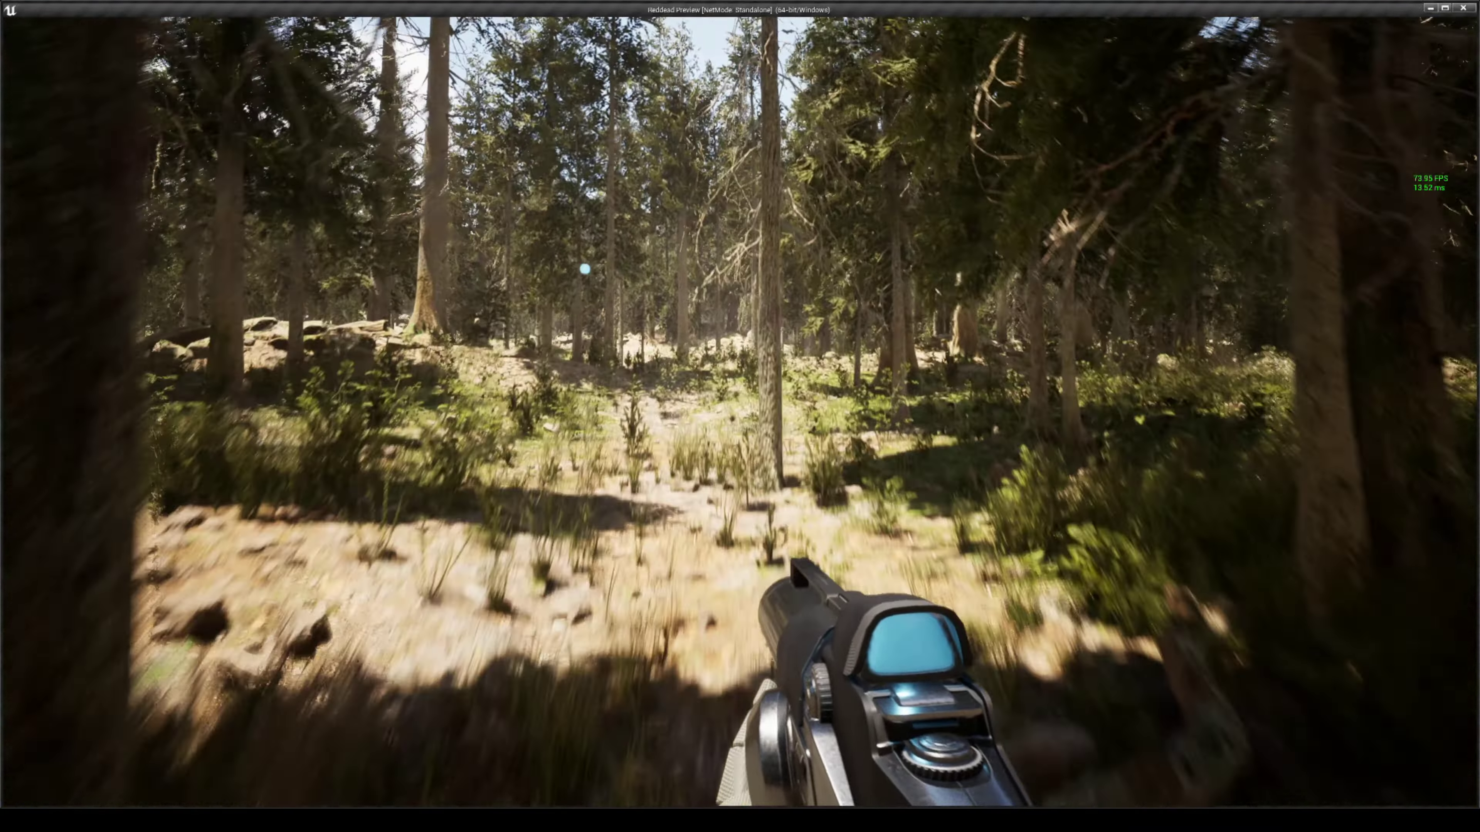
pyautogui.press('w')
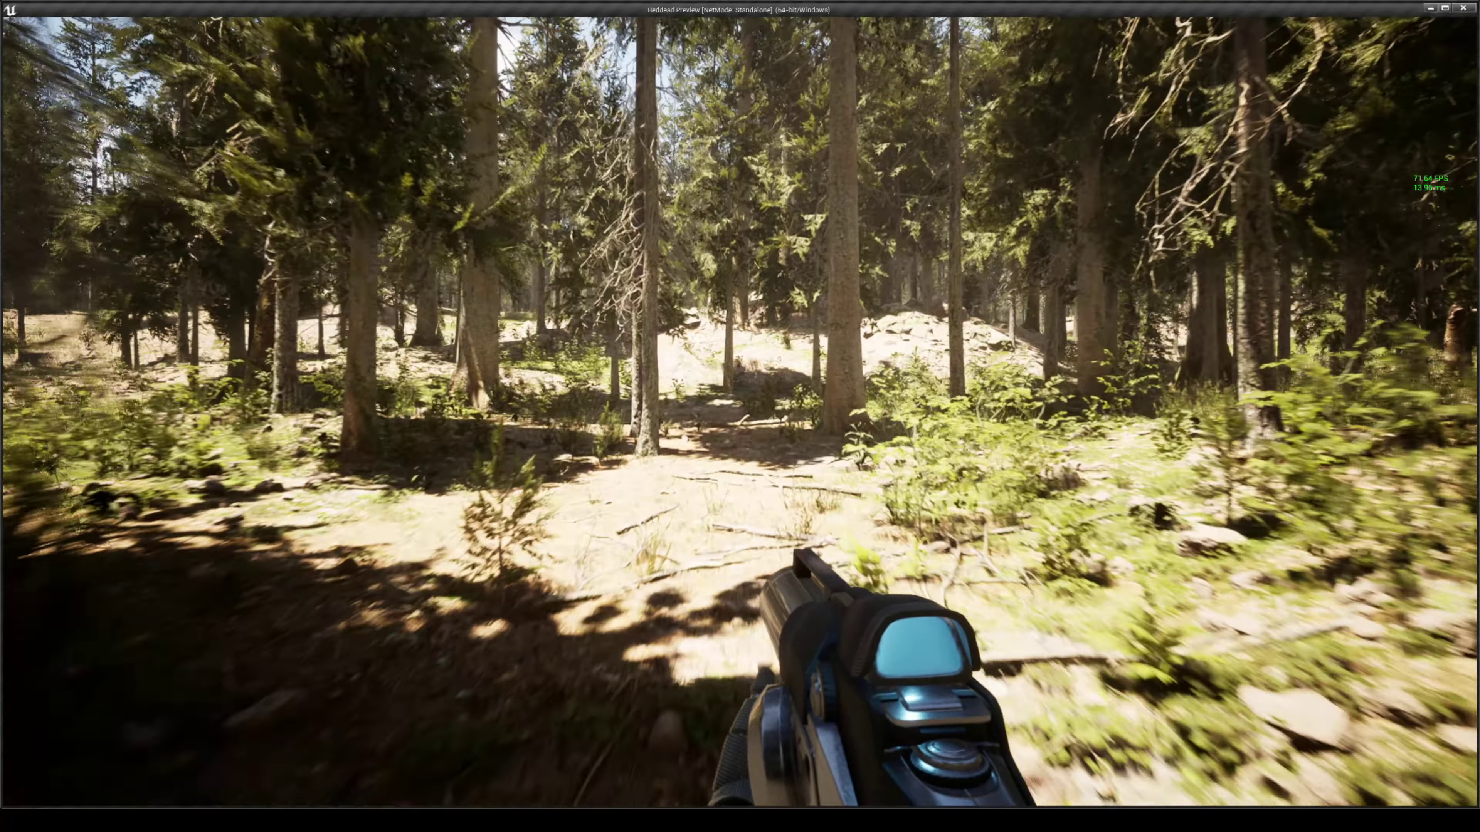
pyautogui.press('w')
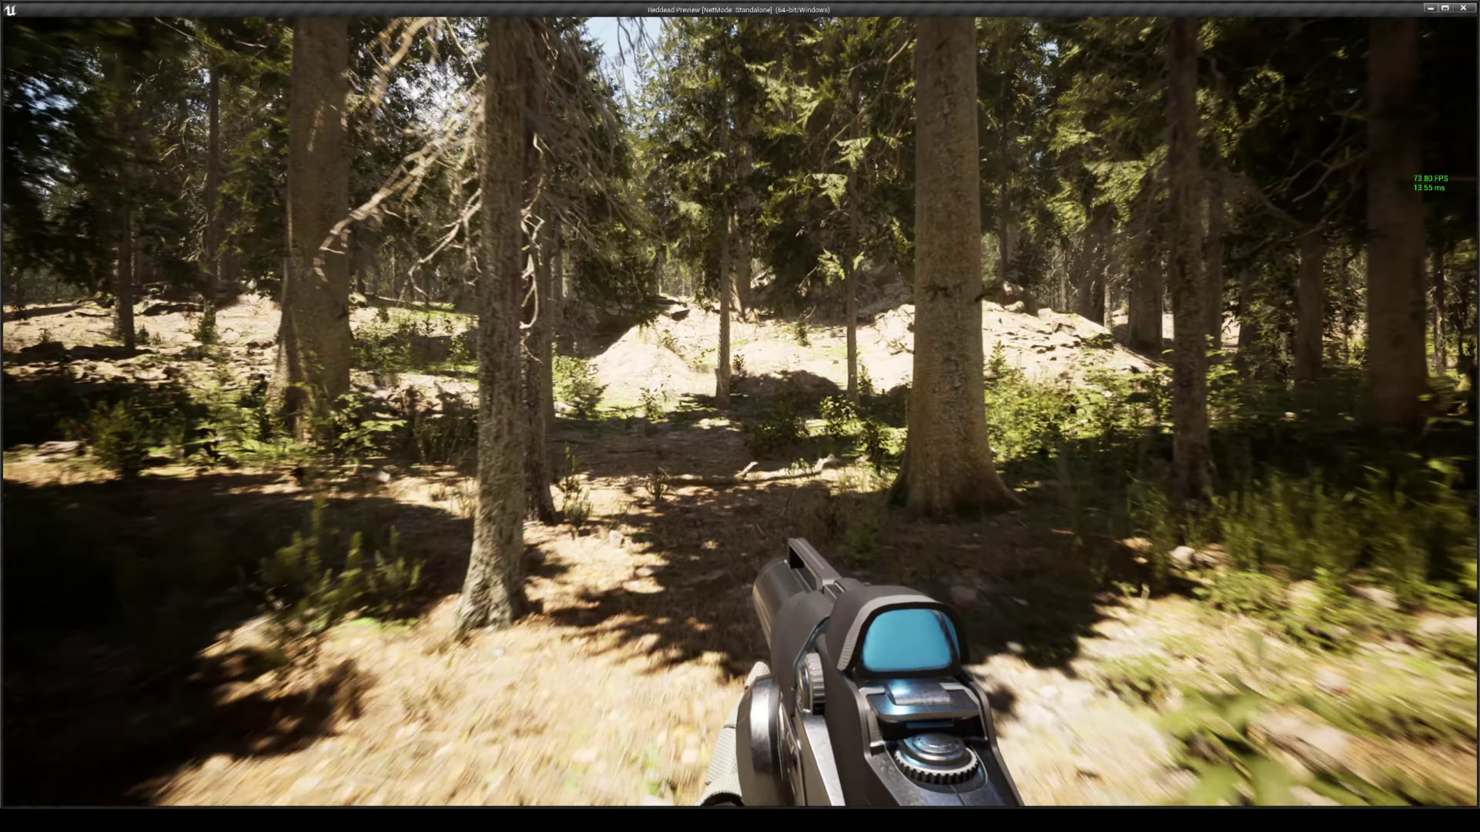
# Step: Walk into the dense shaded woods to examine the undergrowth, and inspect the ferns, stones and fallen log on the ground up close
pyautogui.press('w')
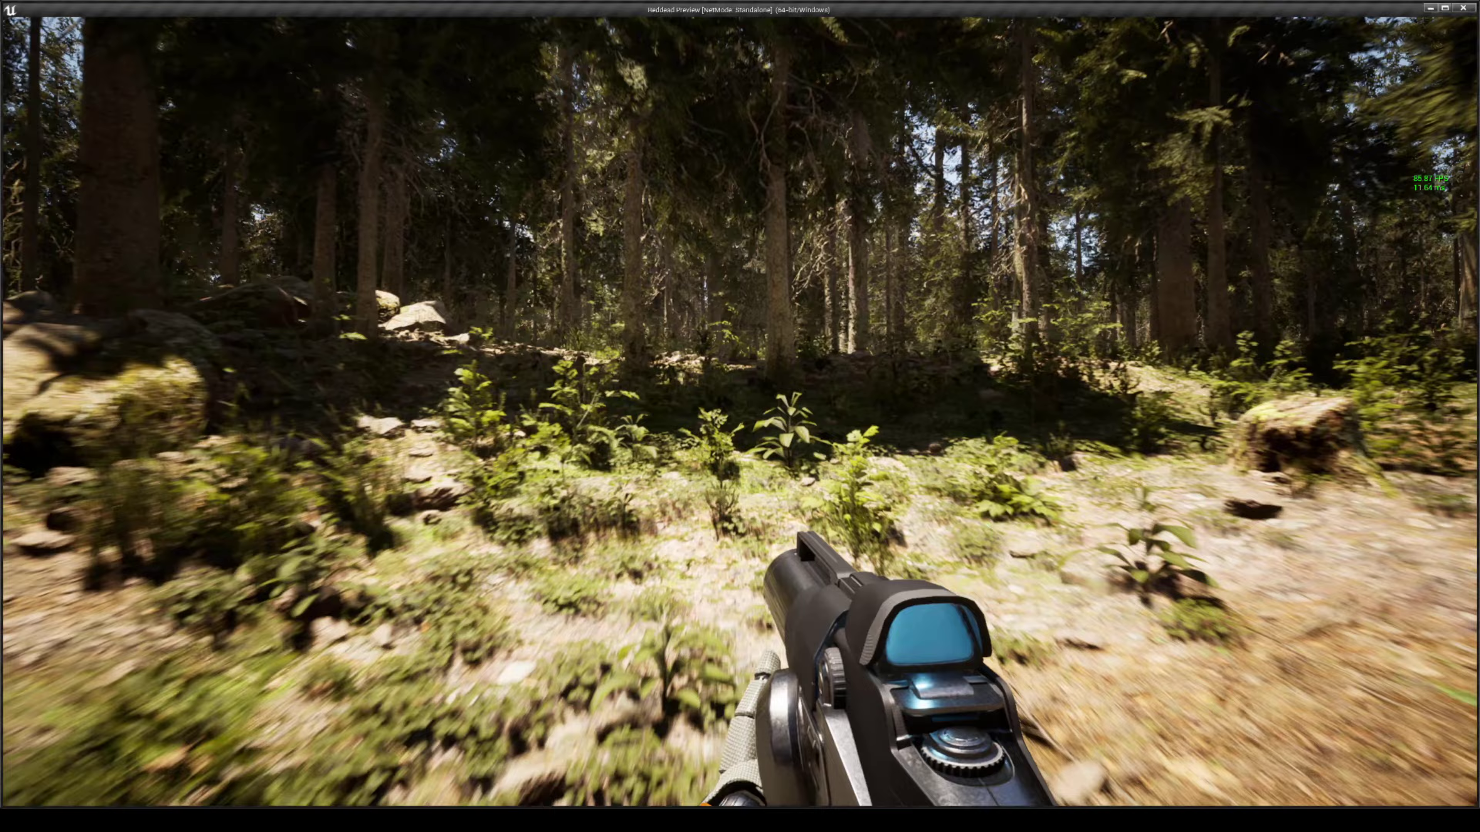
pyautogui.press('w')
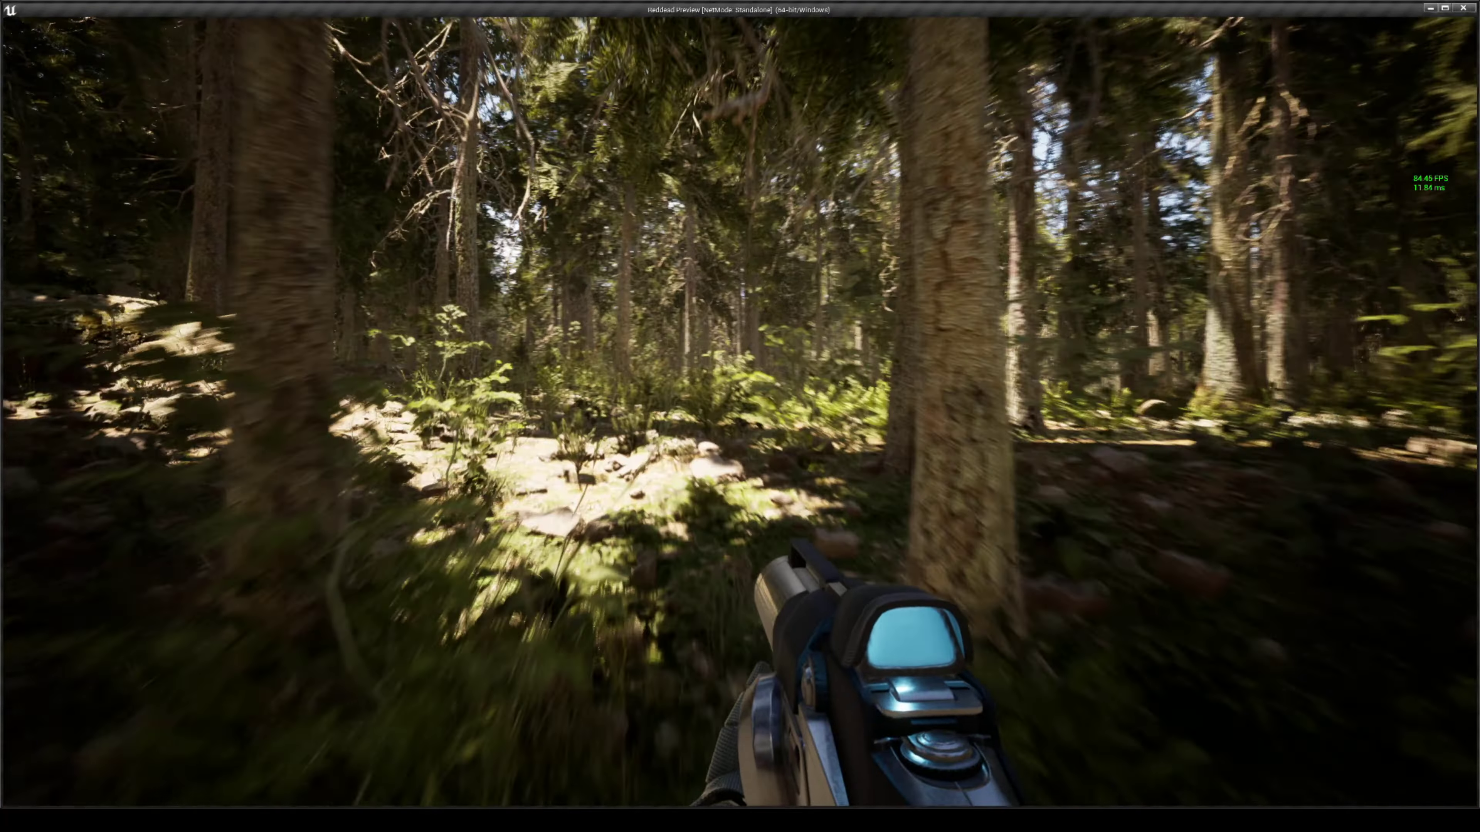
pyautogui.press('w')
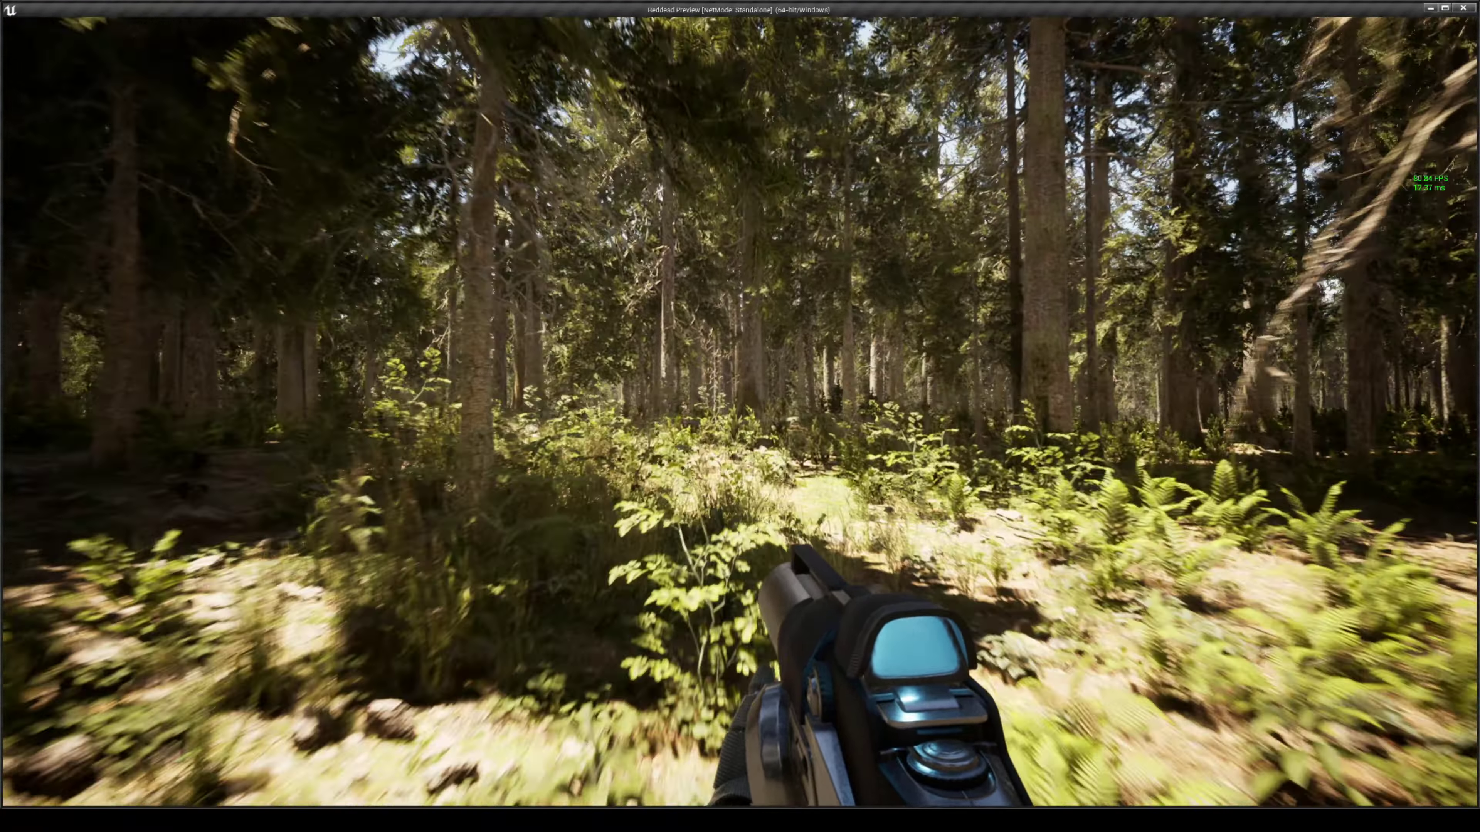
pyautogui.press('w')
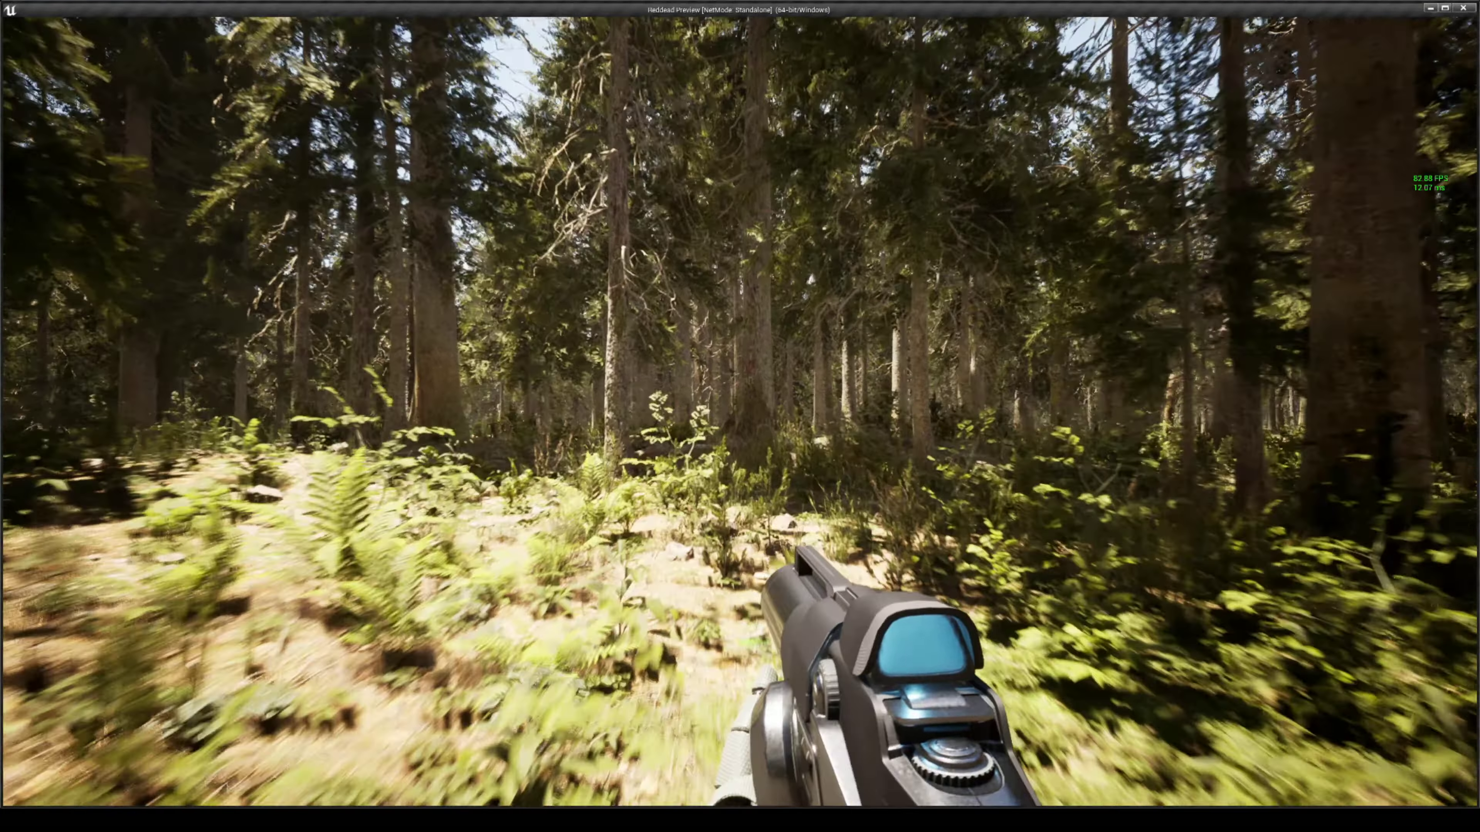
pyautogui.press('w')
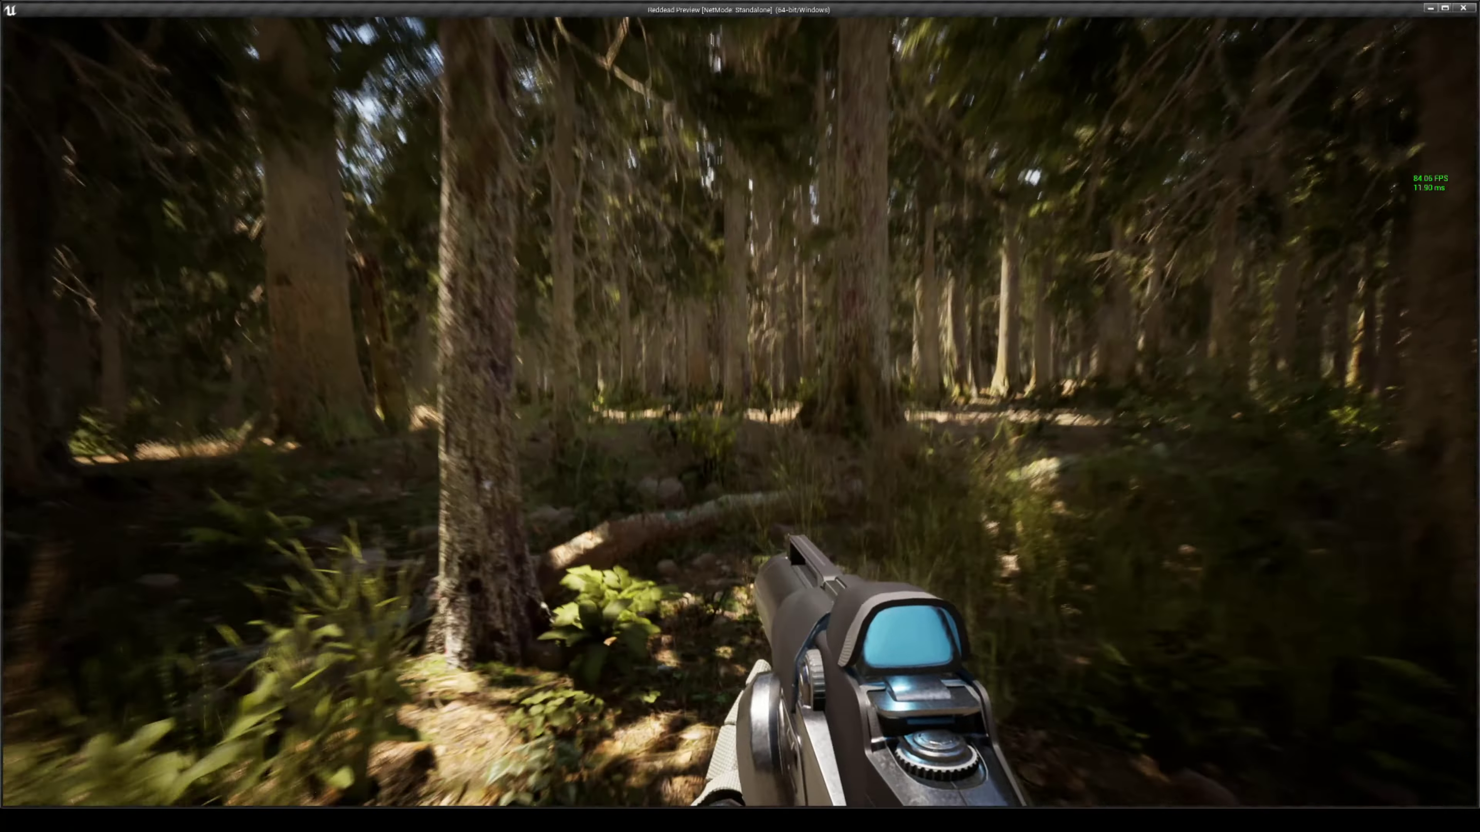
pyautogui.press('w')
pyautogui.press('w')
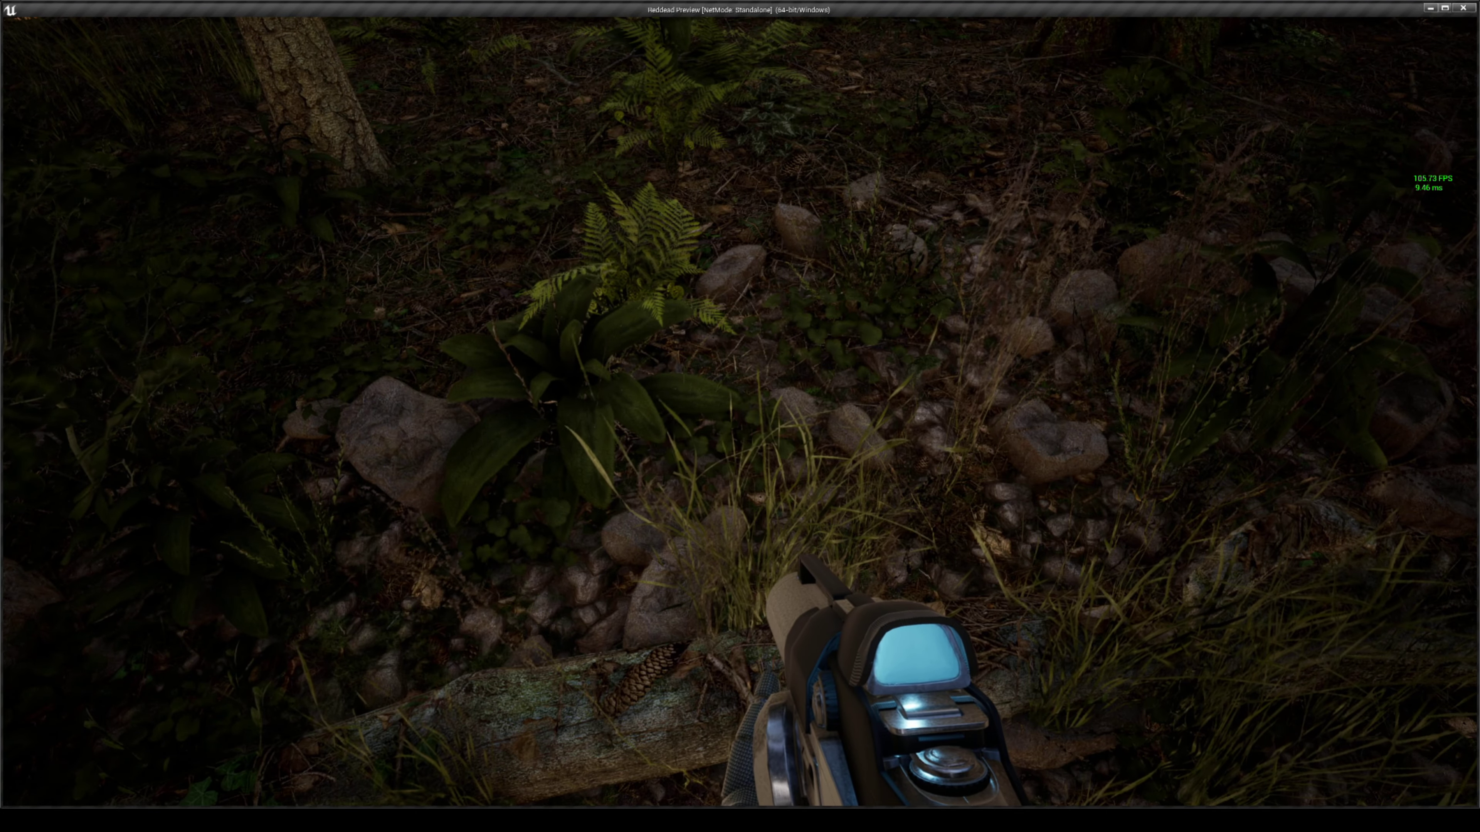
# Step: Walk on among the large mossy trunks to examine bark, light patches and frame rate, and end the game preview
pyautogui.press('w')
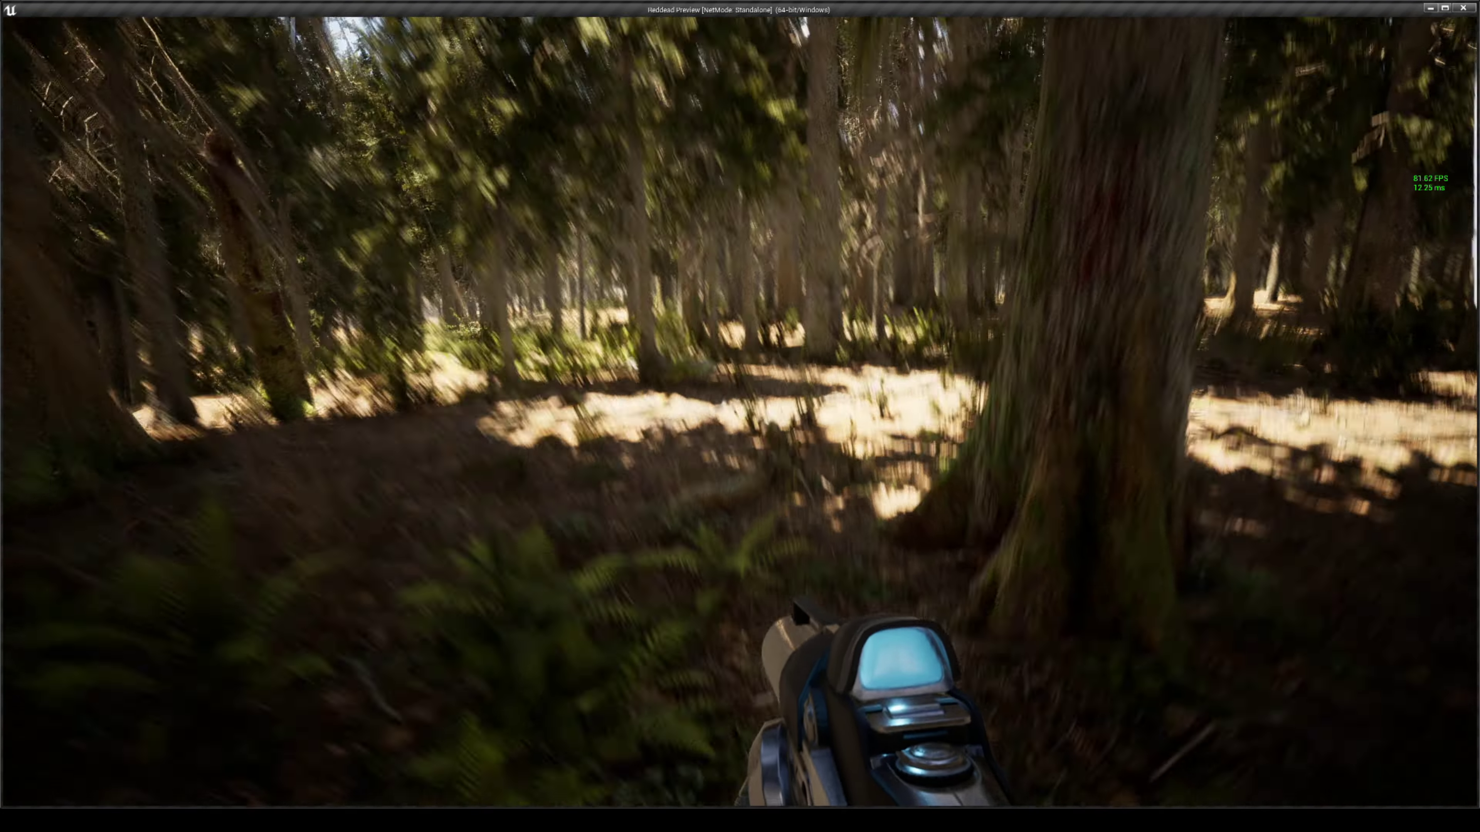
pyautogui.press('w')
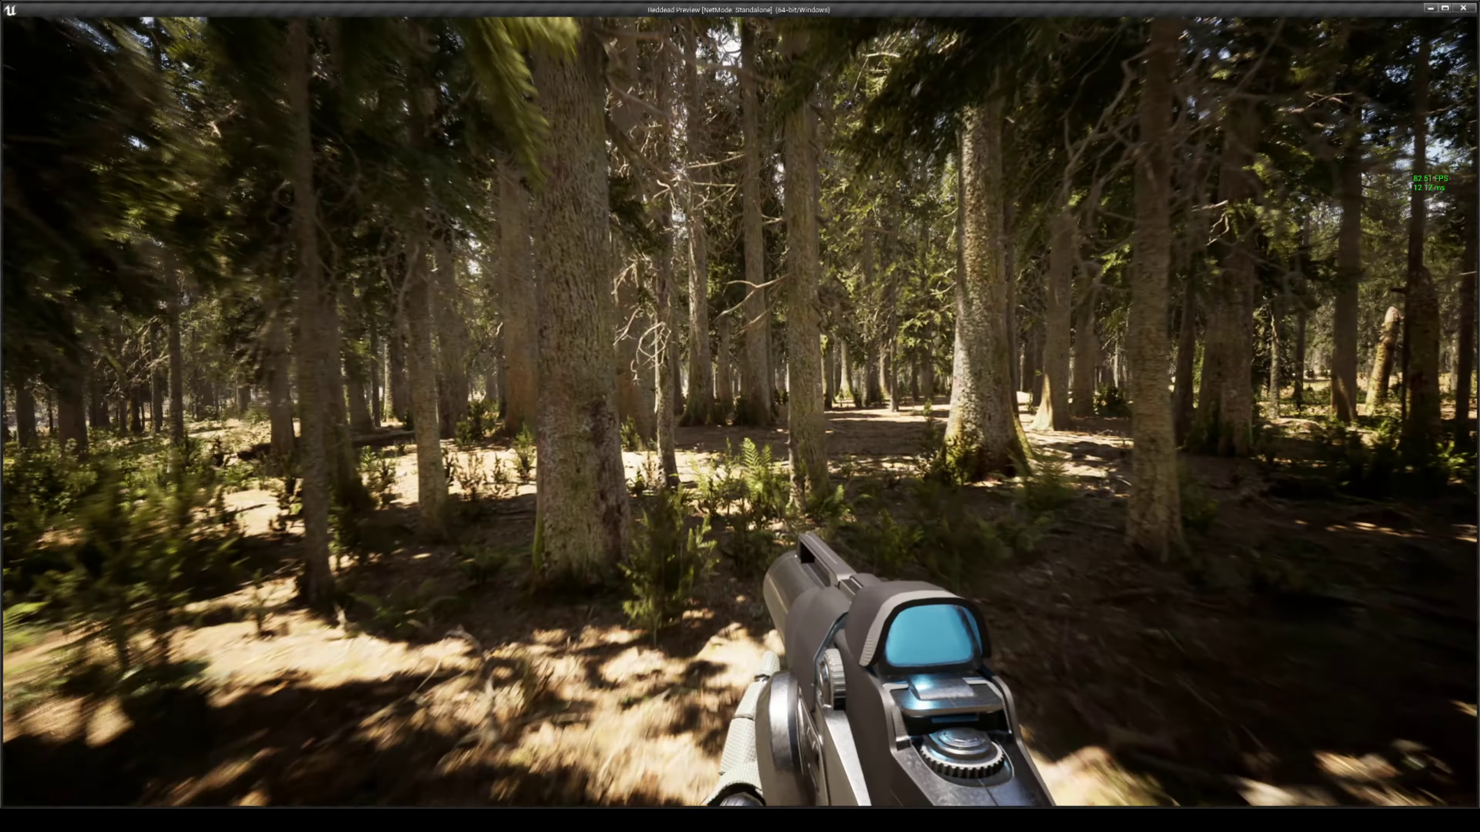
pyautogui.press('w')
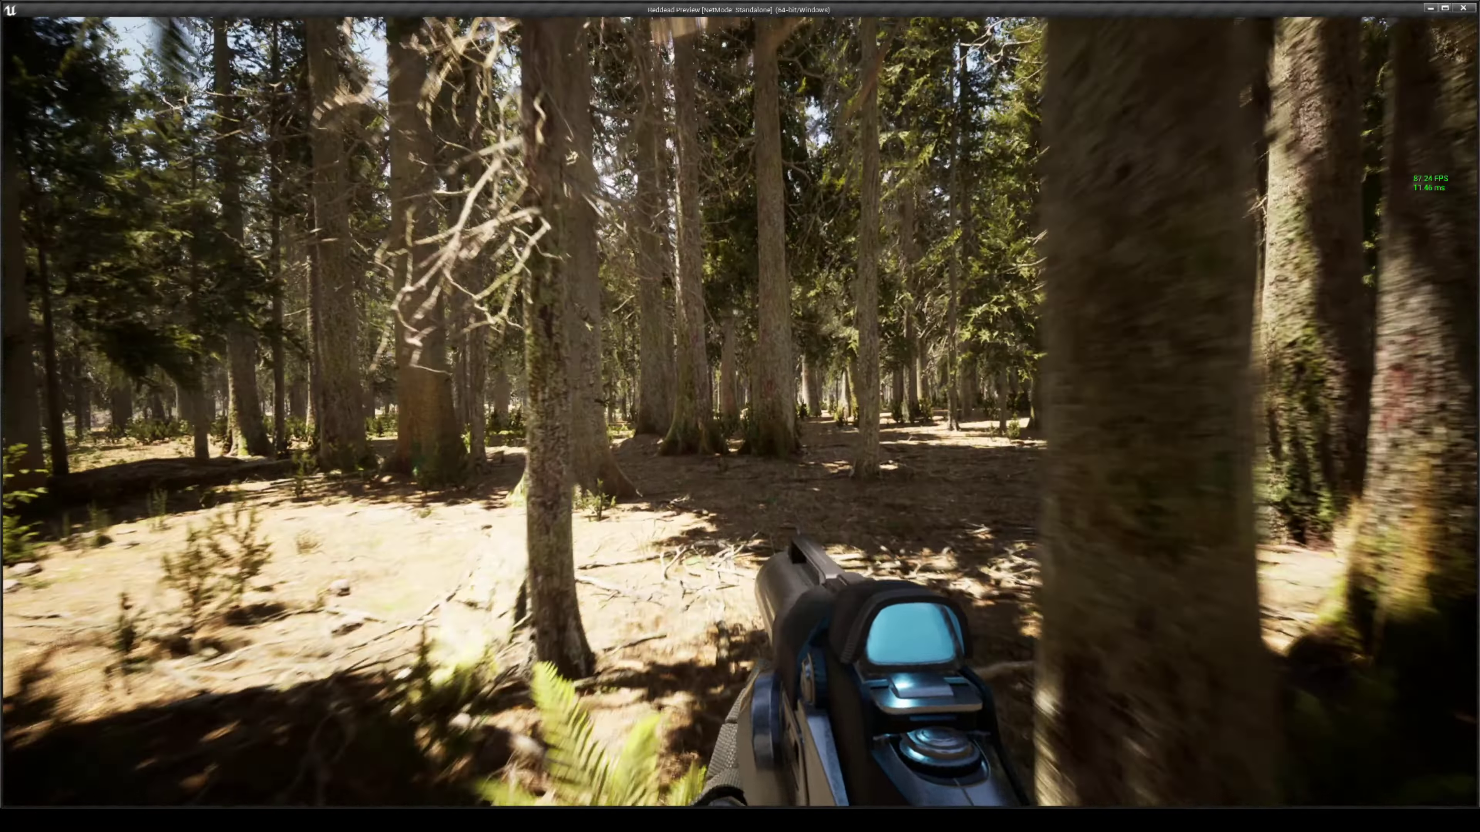
pyautogui.press('w')
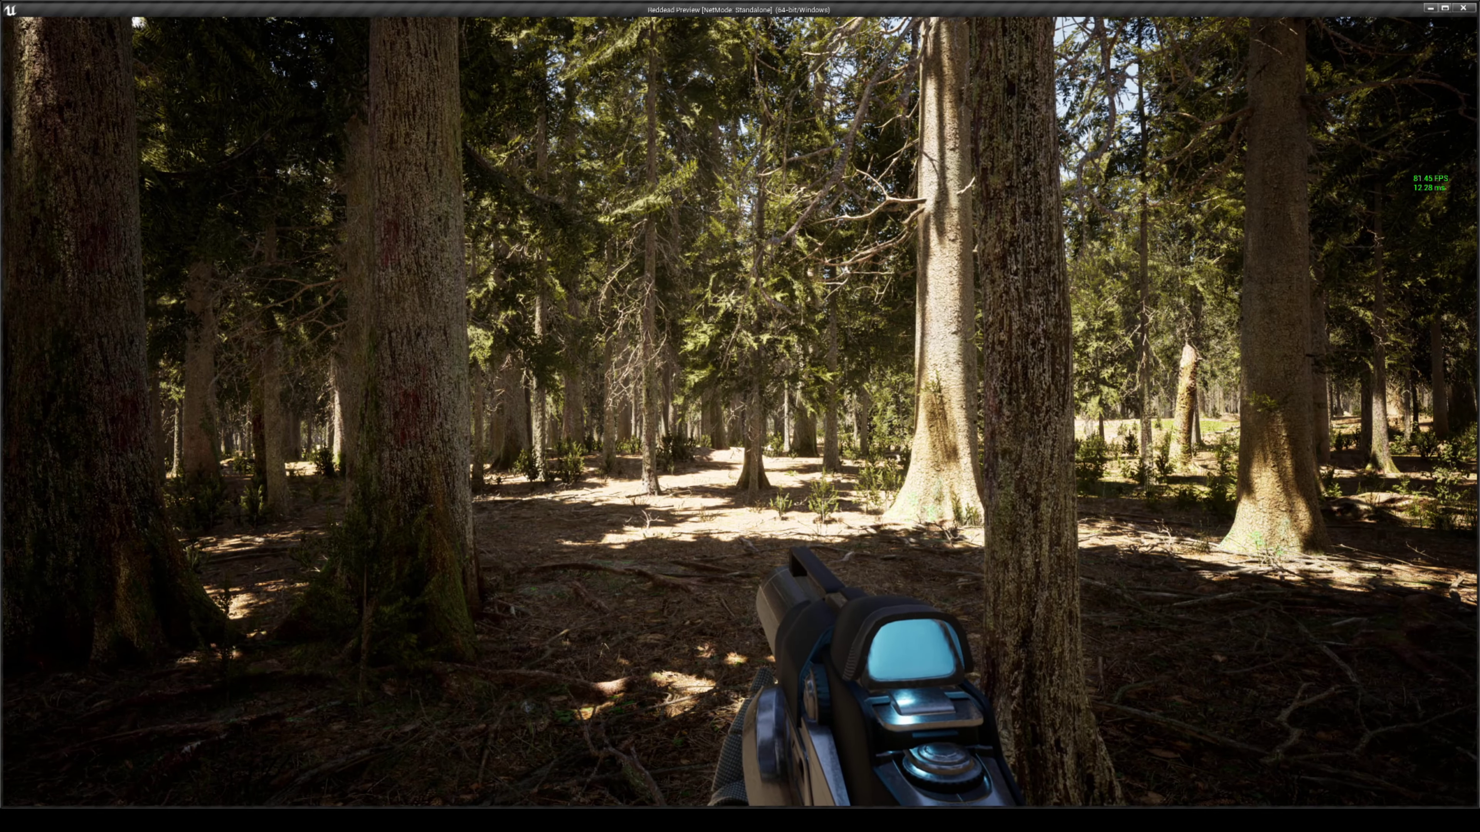
pyautogui.press('w')
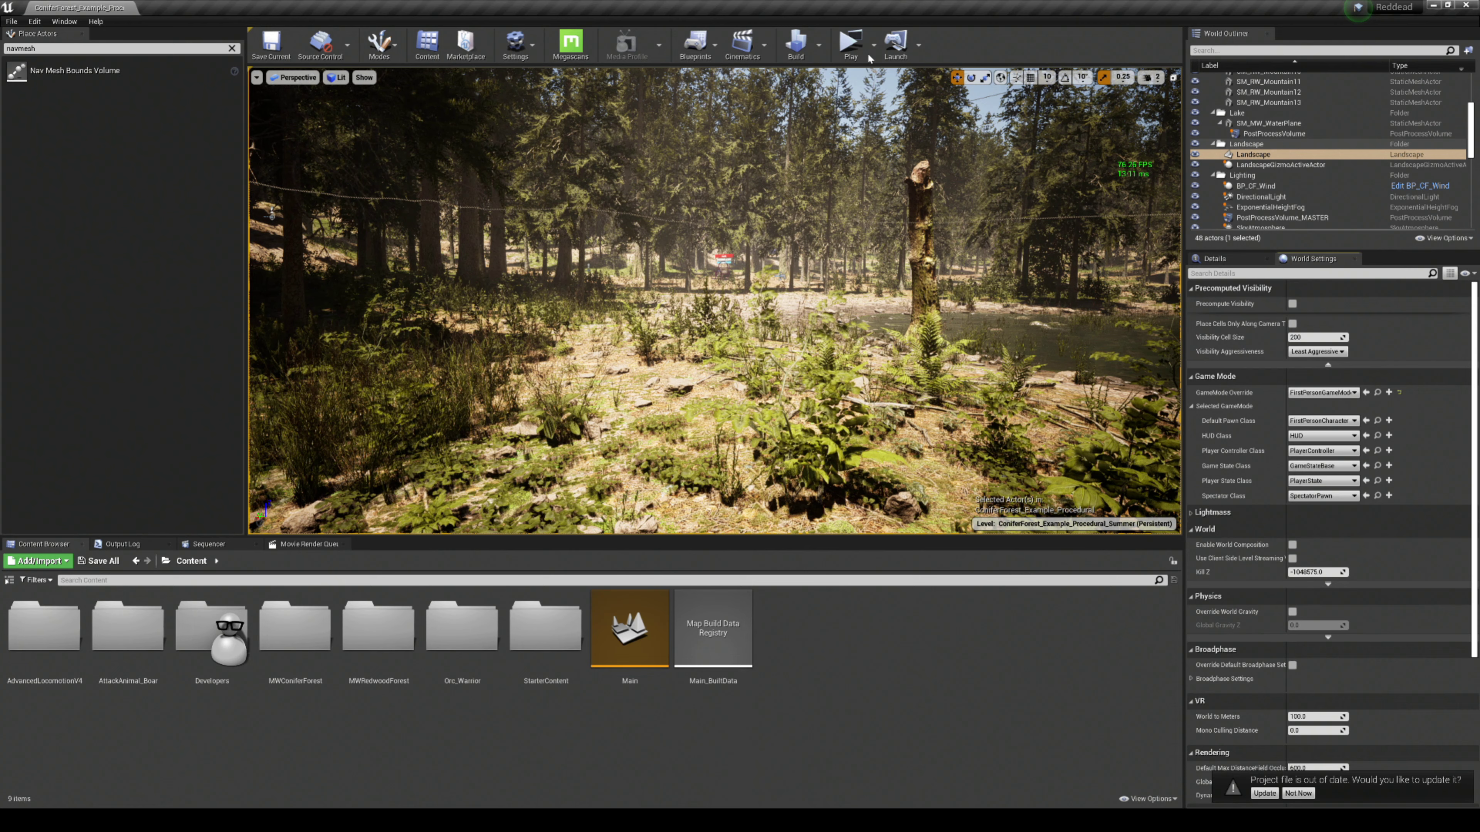
# Step: In the level blueprint, wire Set DLSS Mode, set to Quality, into the stat fps console command, compile and save it, and put its window away
pyautogui.click(796, 44)
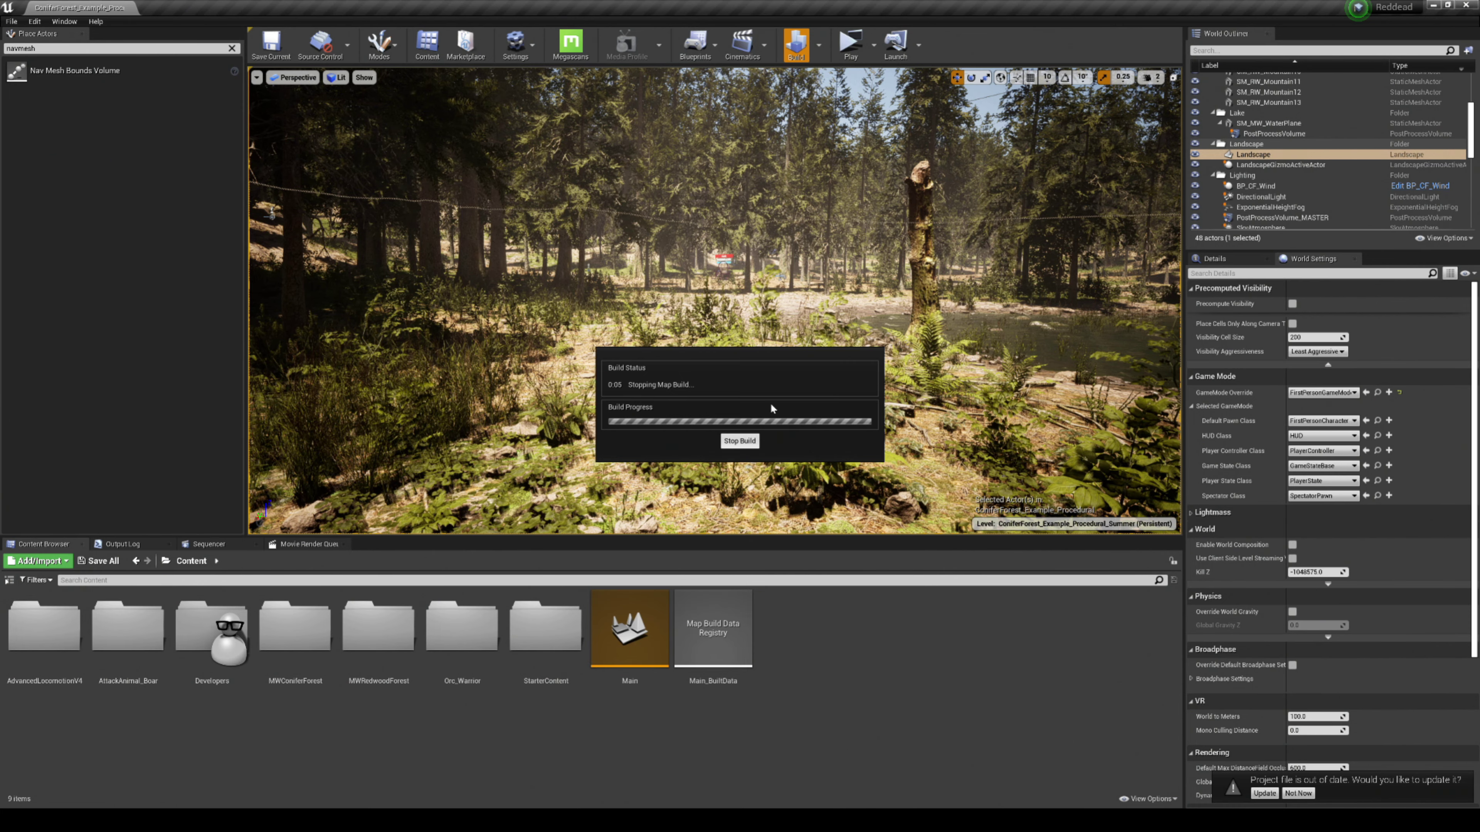
pyautogui.click(714, 56)
pyautogui.click(734, 94)
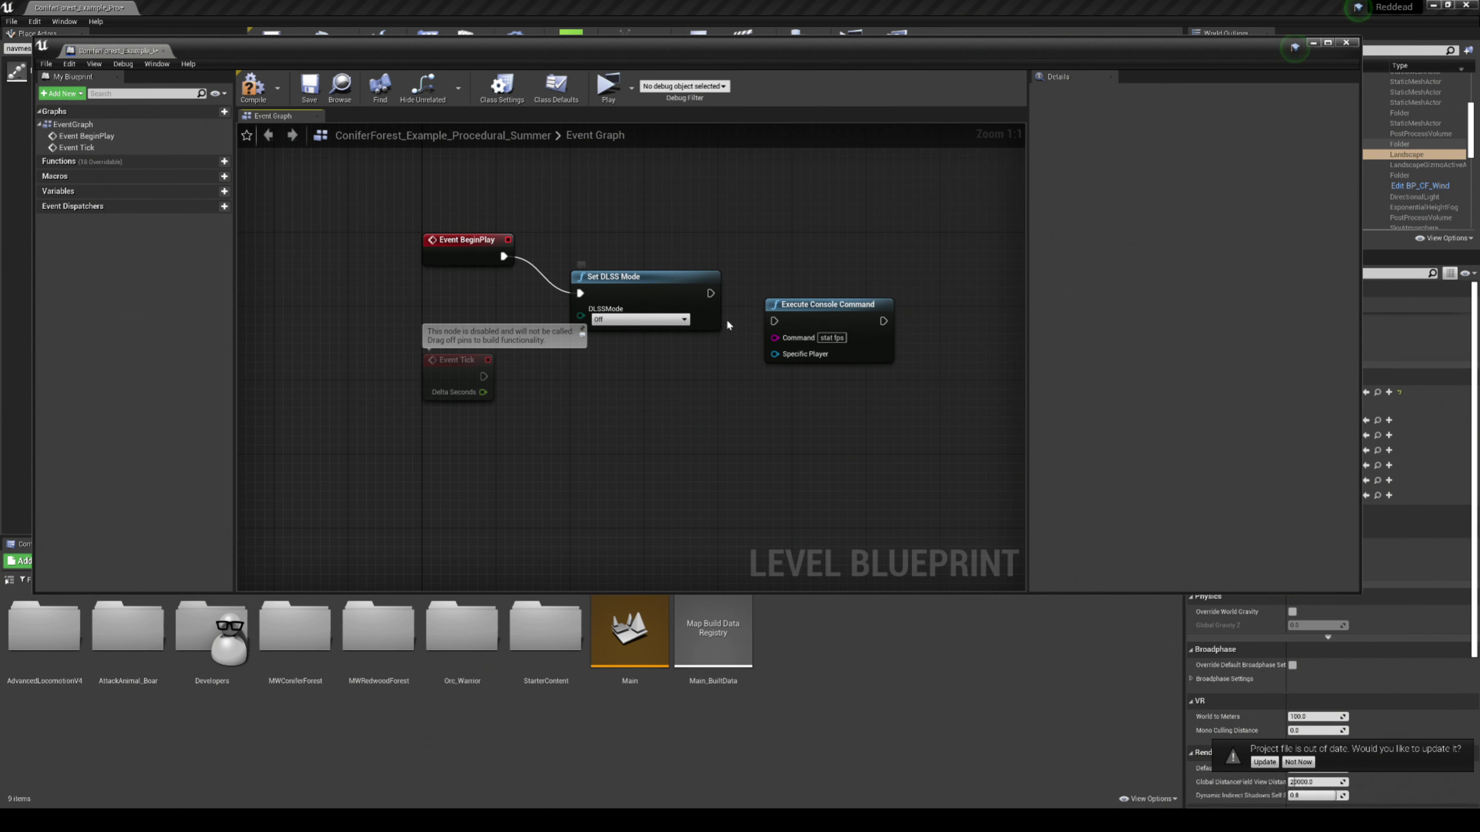
pyautogui.moveTo(710, 294); pyautogui.dragTo(717, 301)
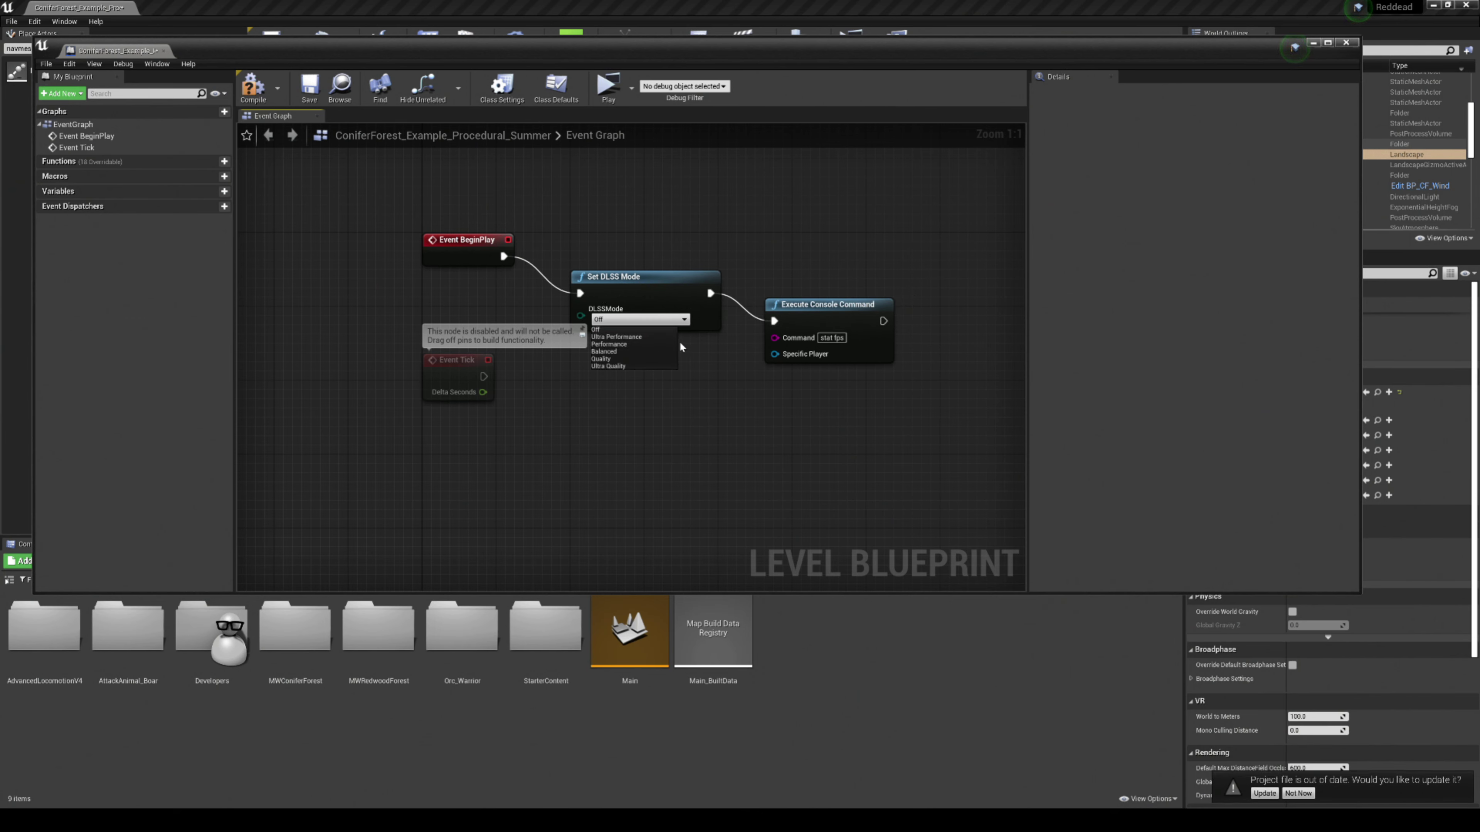
pyautogui.click(254, 87)
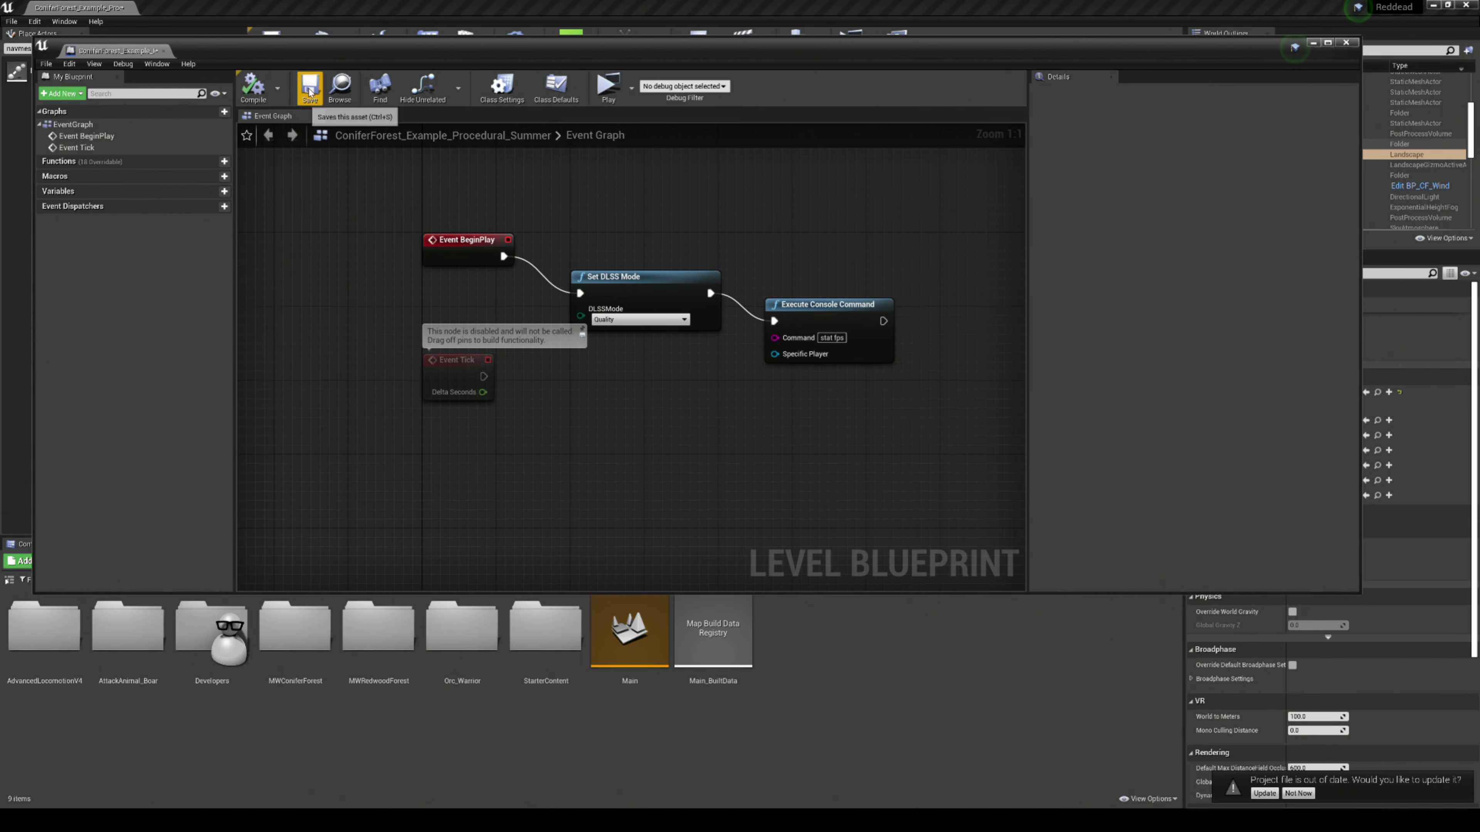
pyautogui.click(1314, 43)
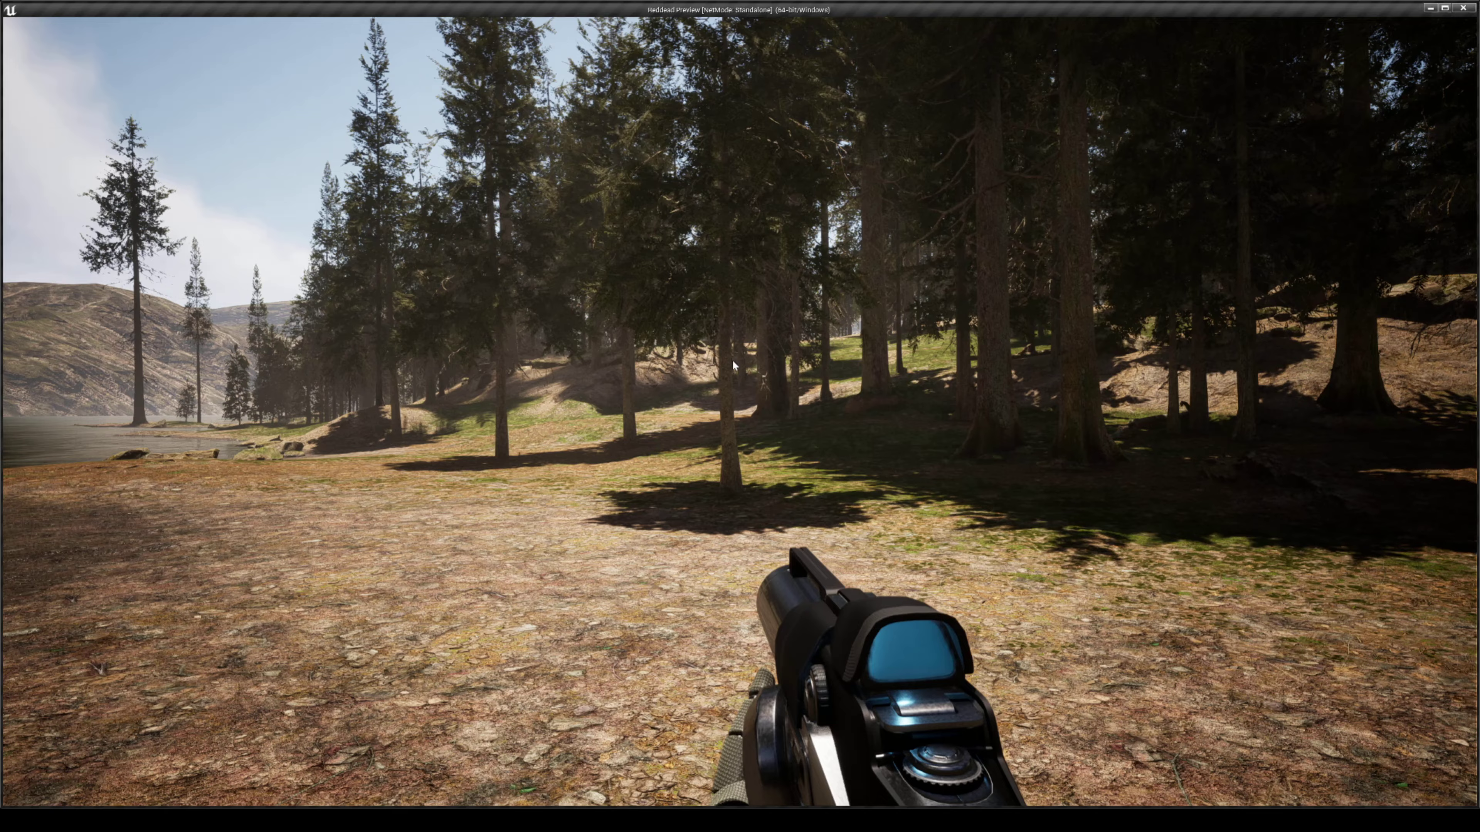
# Step: Walk forward briefly in the first-person game preview with DLSS set to Quality, and end the preview
pyautogui.press('w')
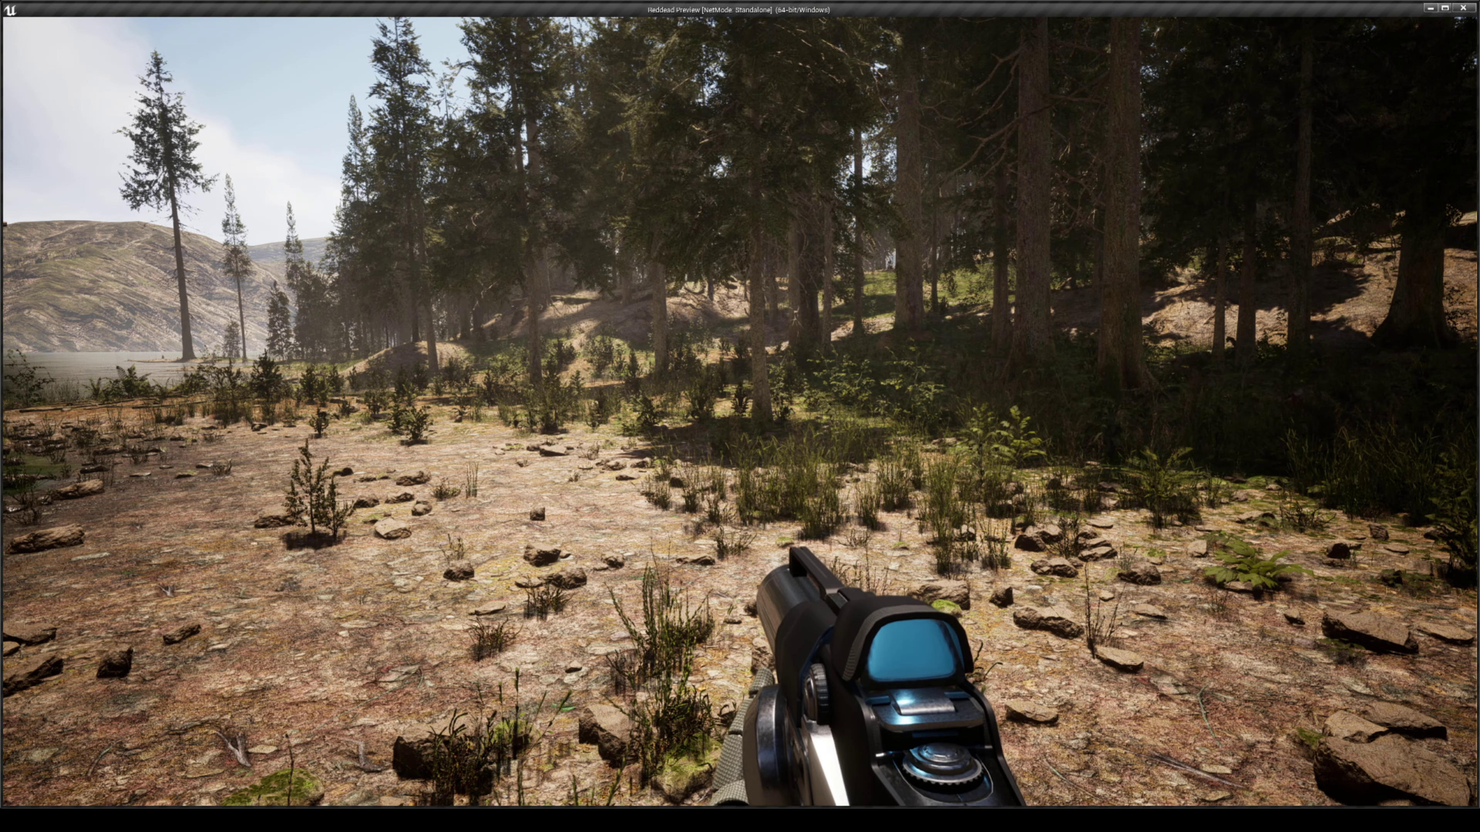
pyautogui.press('Escape')
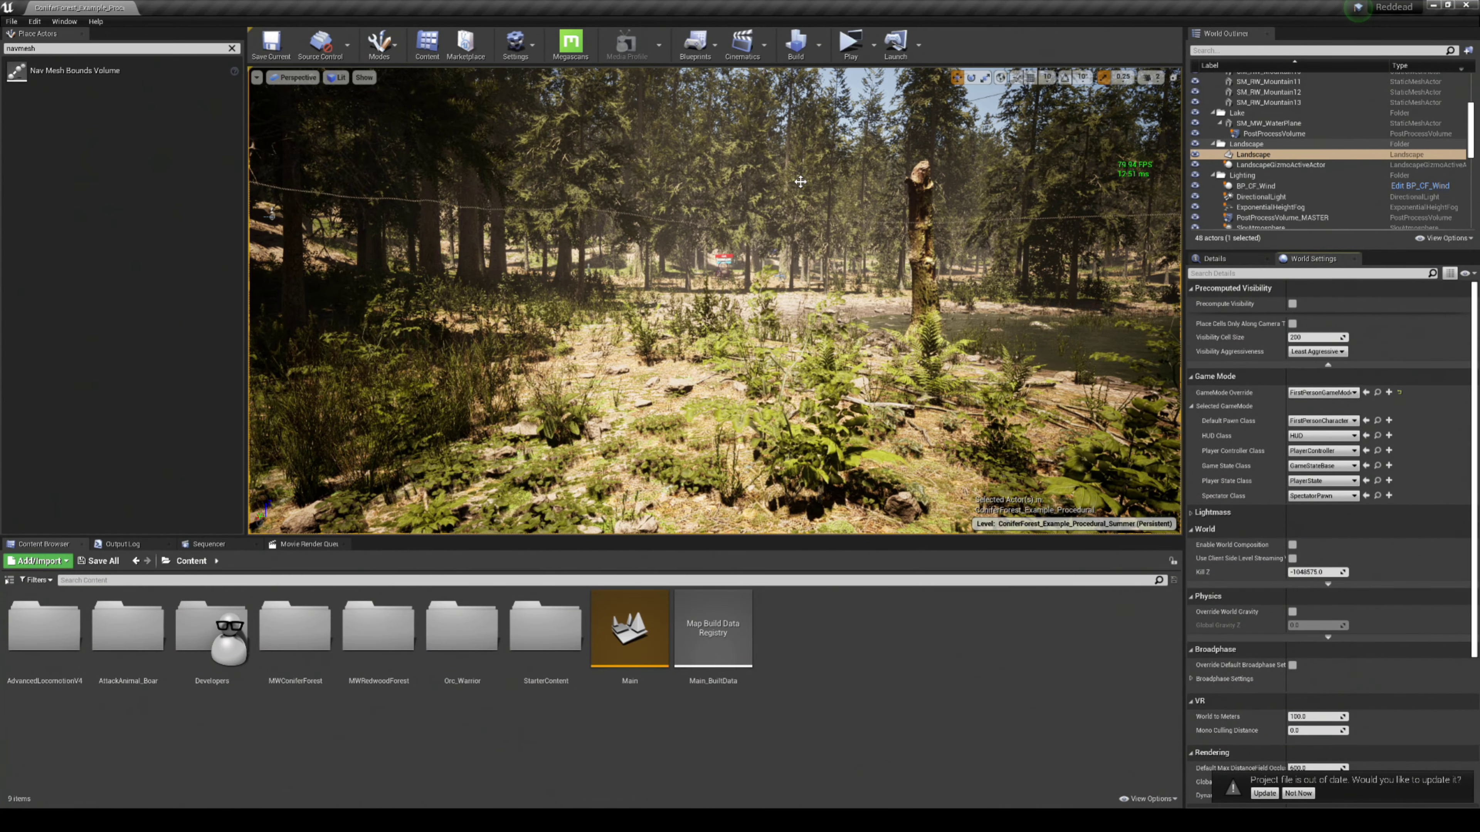
# Step: Reopen the level blueprint and reposition the Set DLSS Mode node level with Event BeginPlay and the Execute Console Command node farther from it
pyautogui.click(695, 44)
pyautogui.click(737, 117)
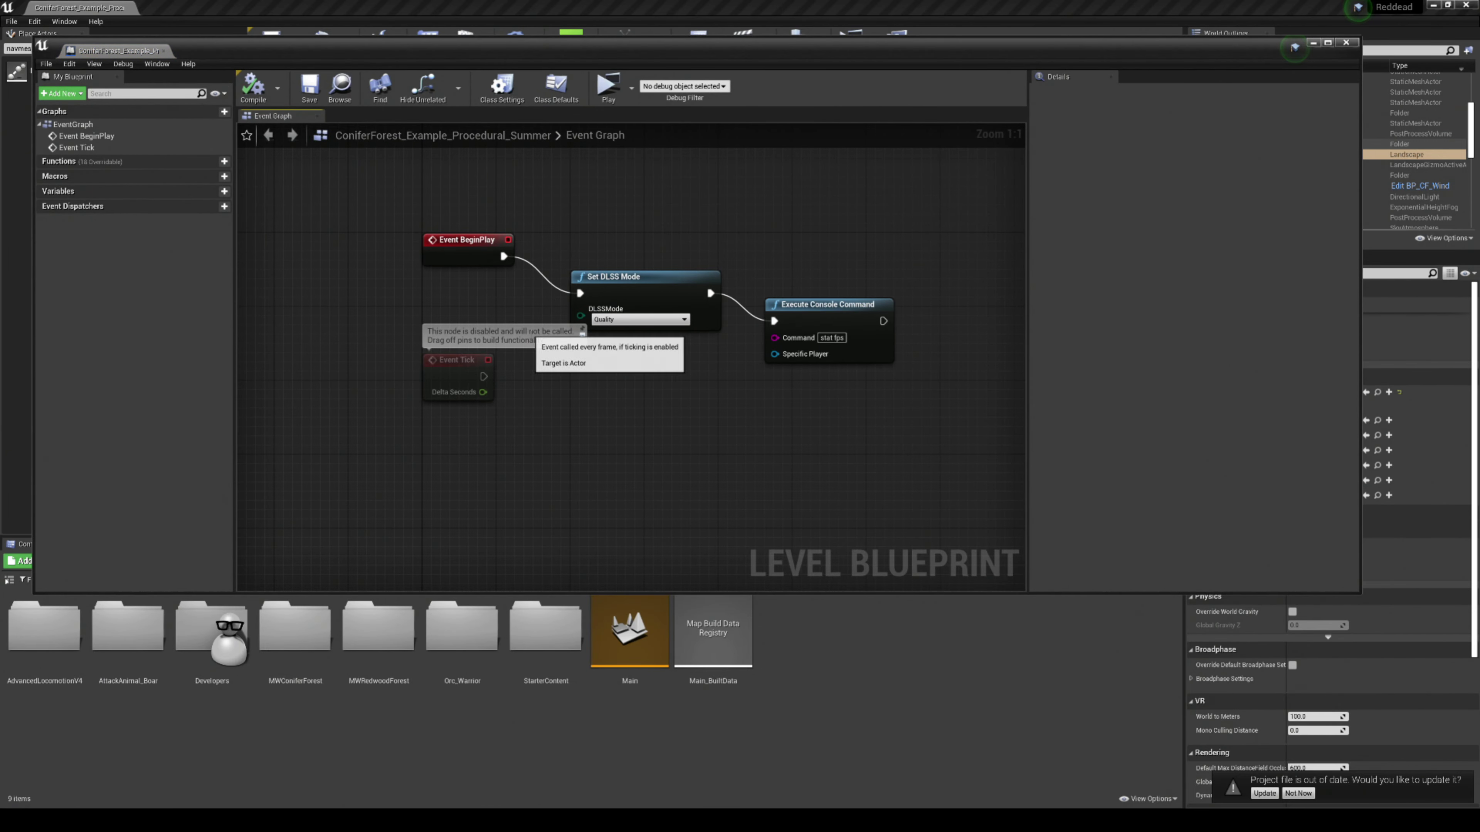
pyautogui.moveTo(634, 283); pyautogui.dragTo(669, 245)
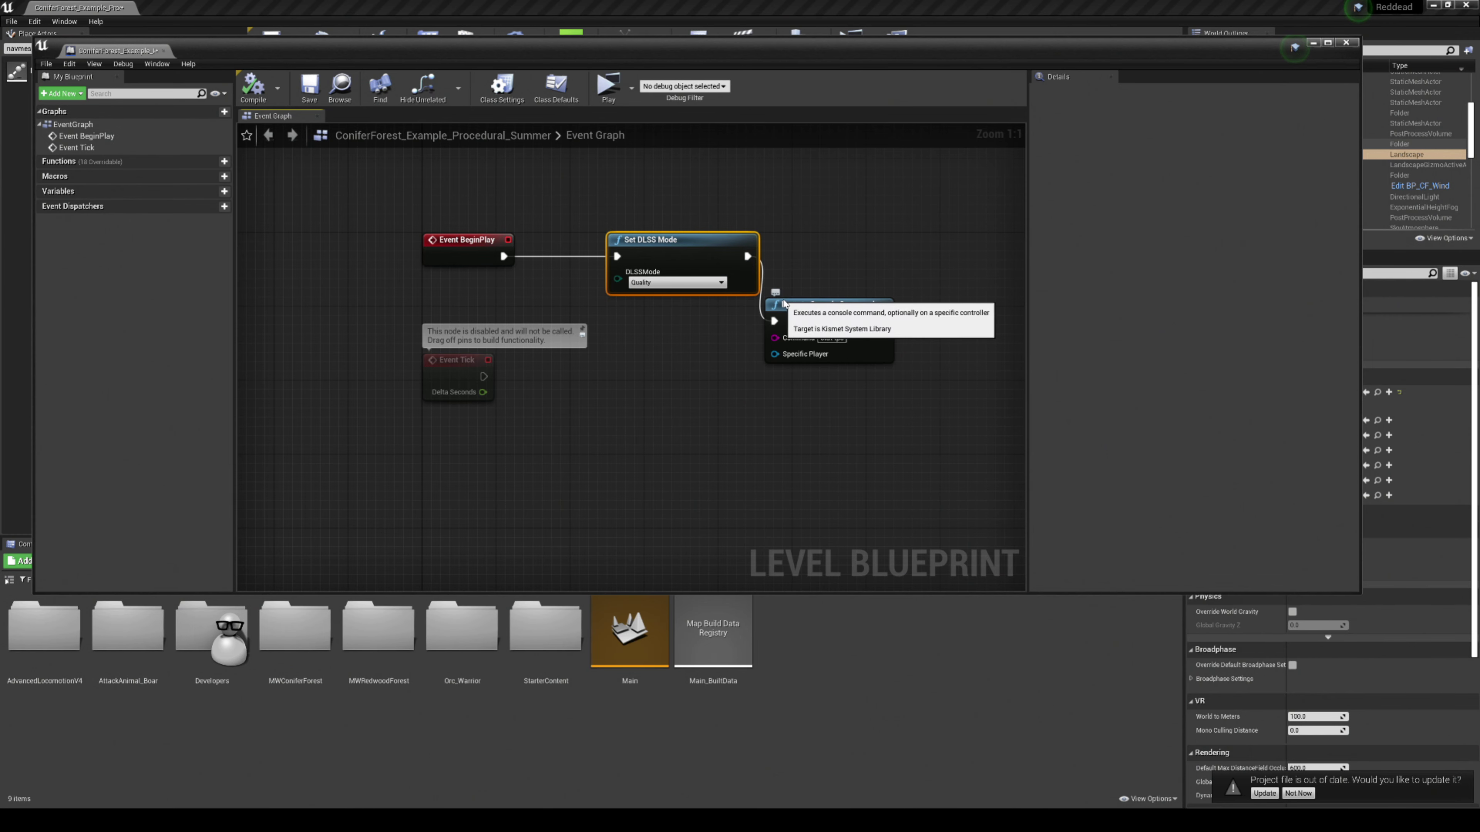
pyautogui.moveTo(776, 298); pyautogui.dragTo(802, 298)
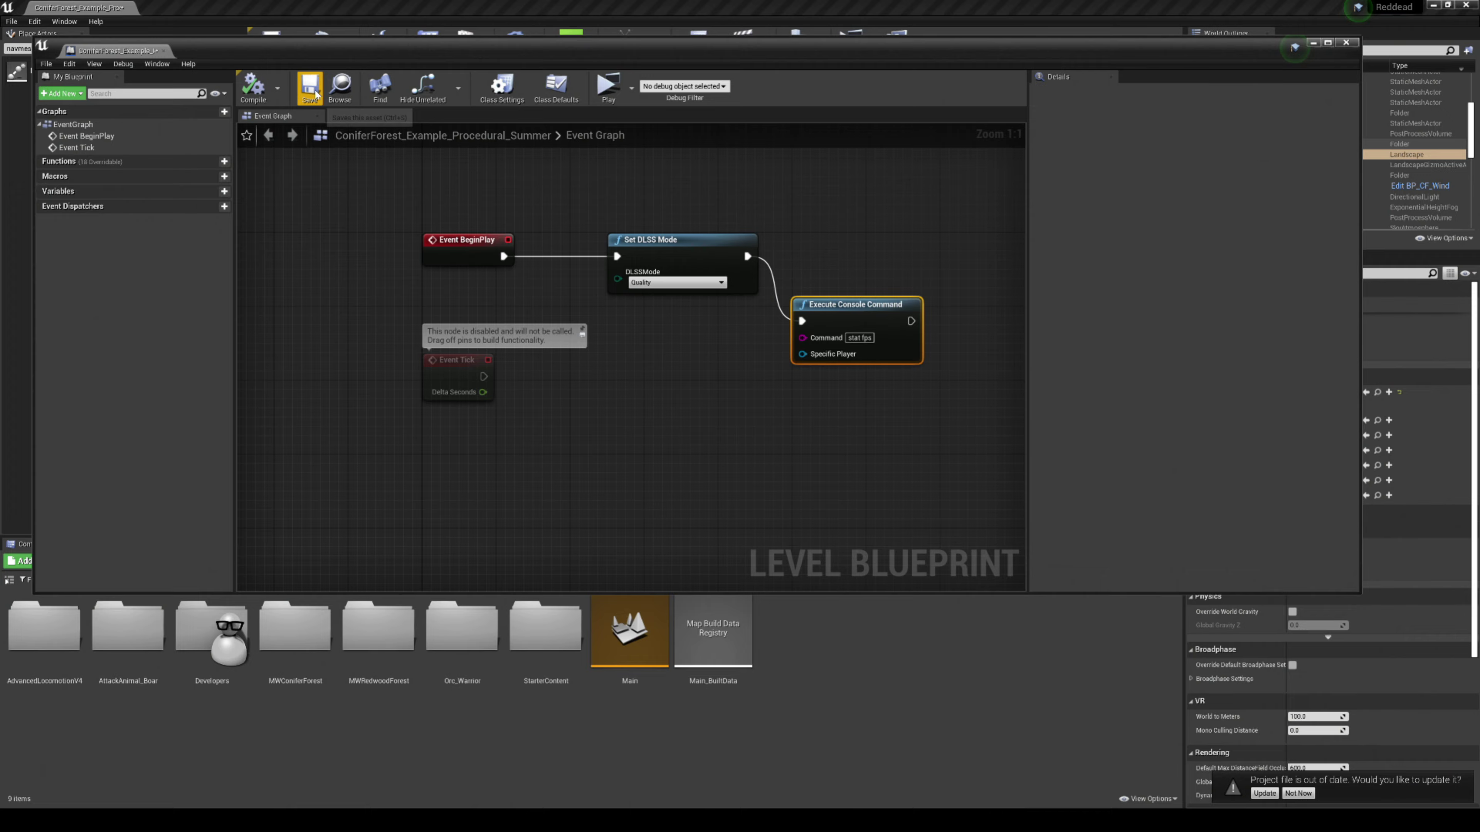
# Step: Put the level blueprint window away and walk through the conifer forest preview, examining trunks, foliage and frame rate with DLSS set to Quality
pyautogui.click(1318, 44)
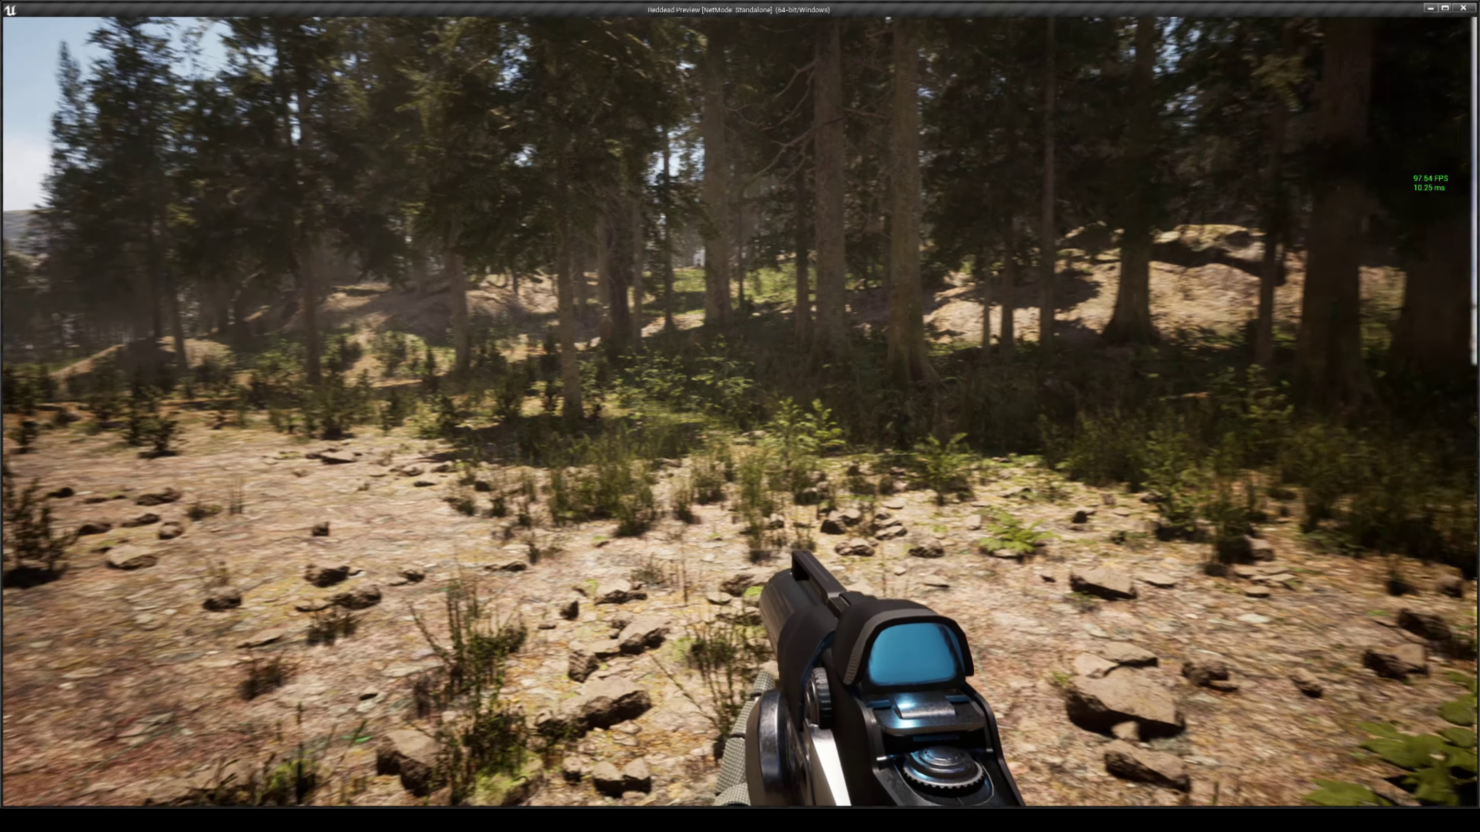
pyautogui.press('w')
pyautogui.press('w')
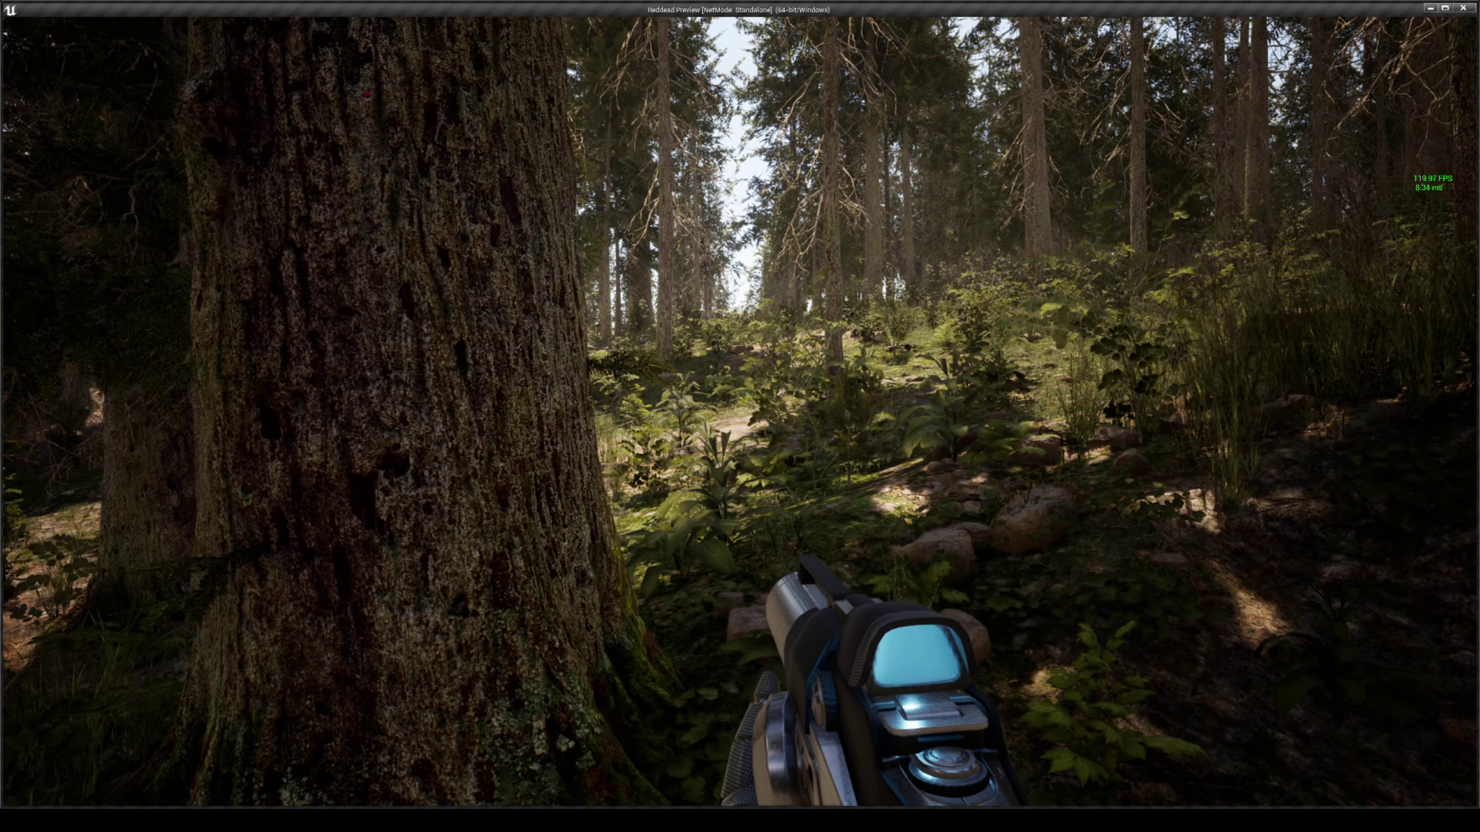
pyautogui.press('w')
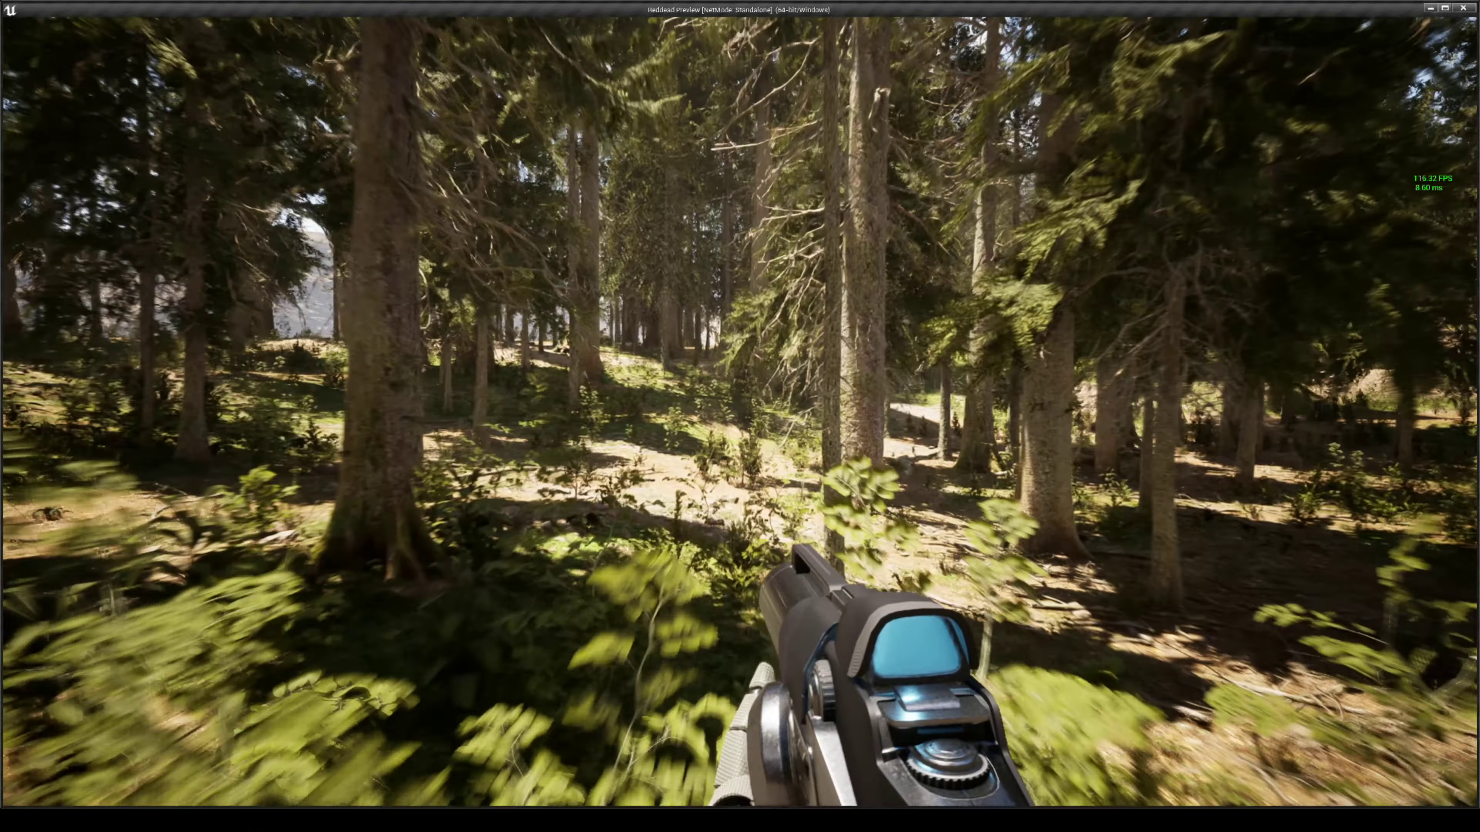
pyautogui.press('w')
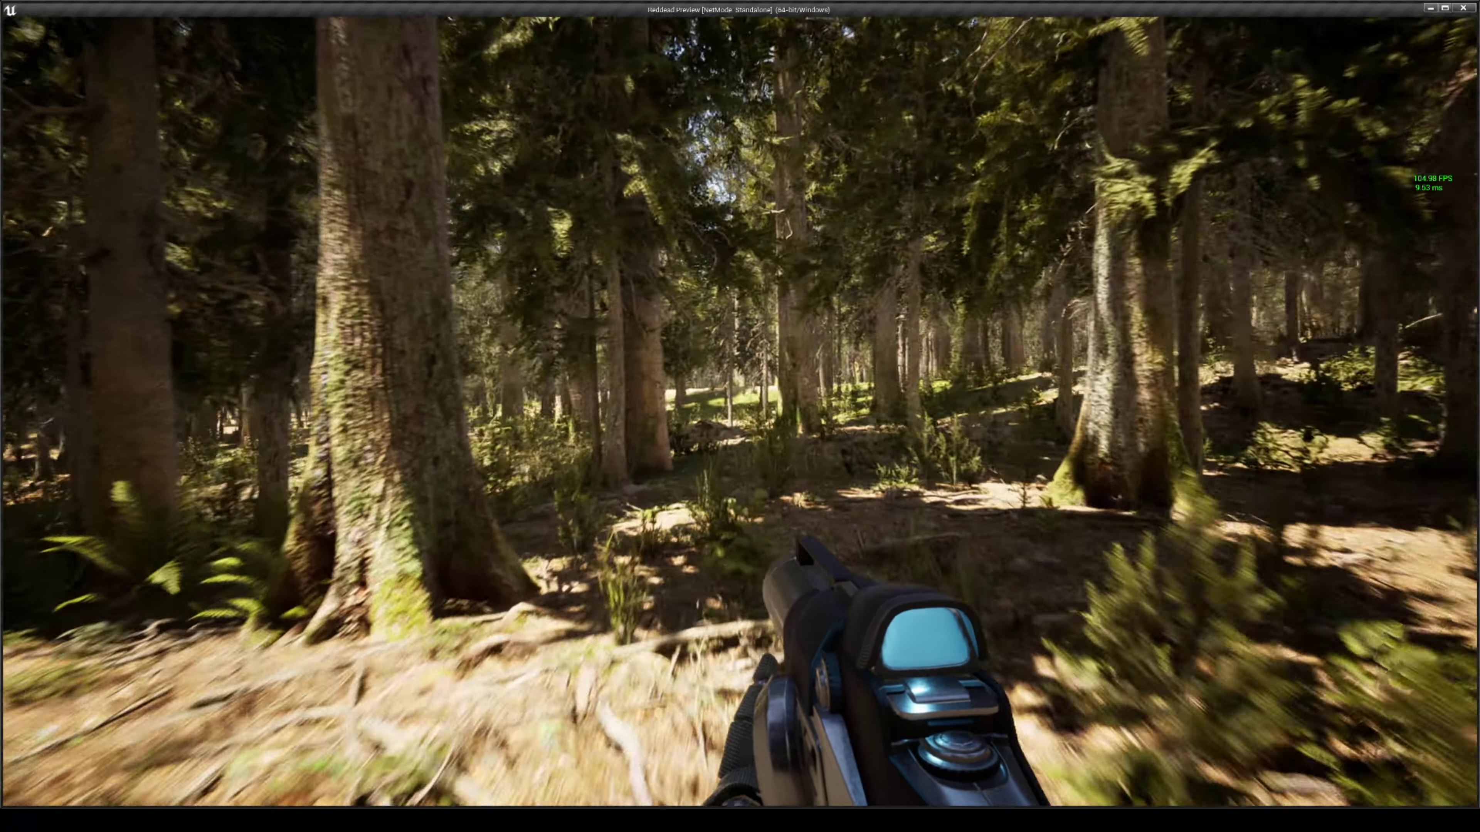
pyautogui.press('w')
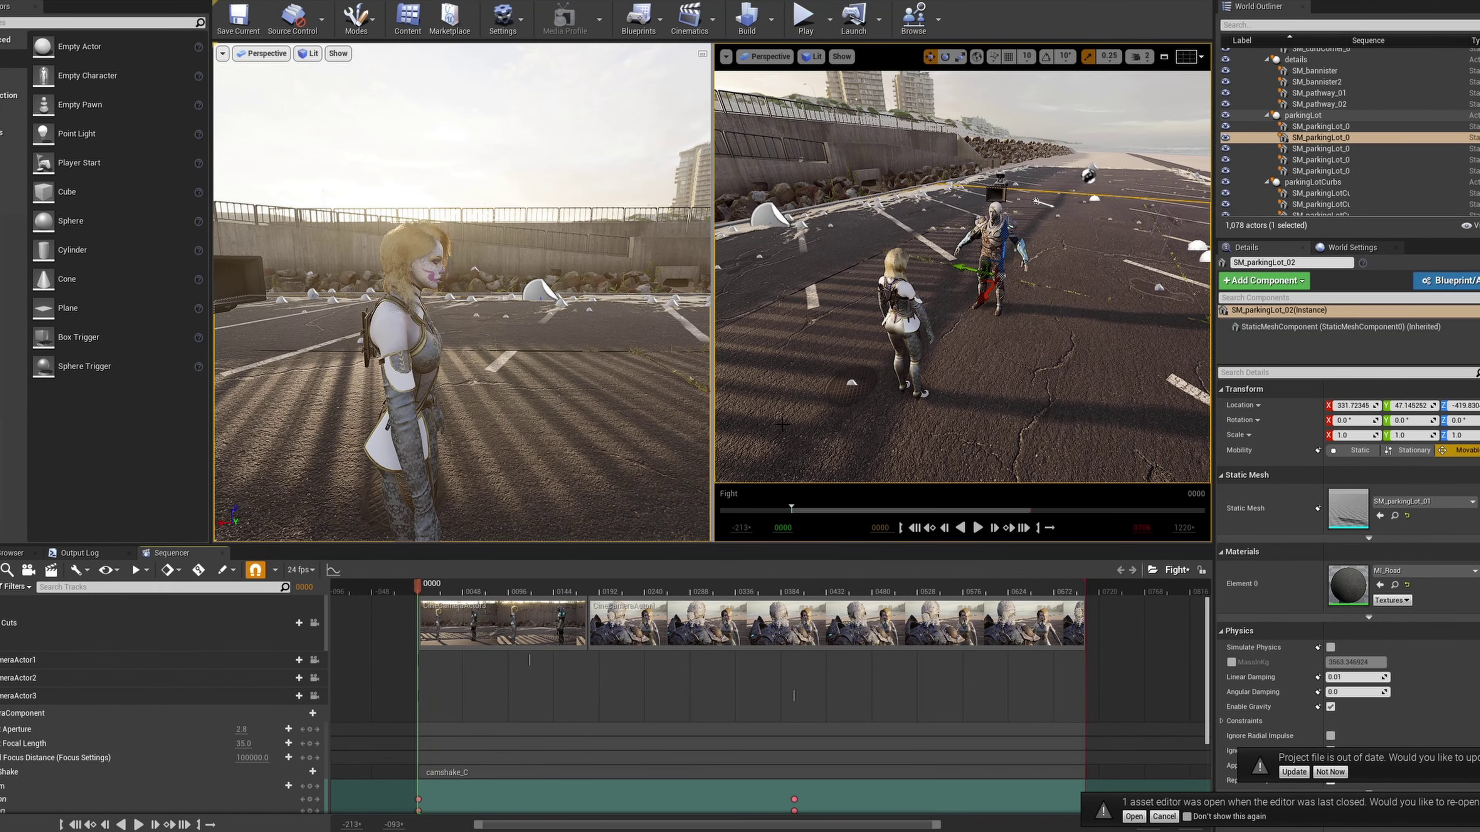
pyautogui.keyDown('alt'); pyautogui.moveTo(782, 424); pyautogui.dragTo(782, 424); pyautogui.keyUp('alt')
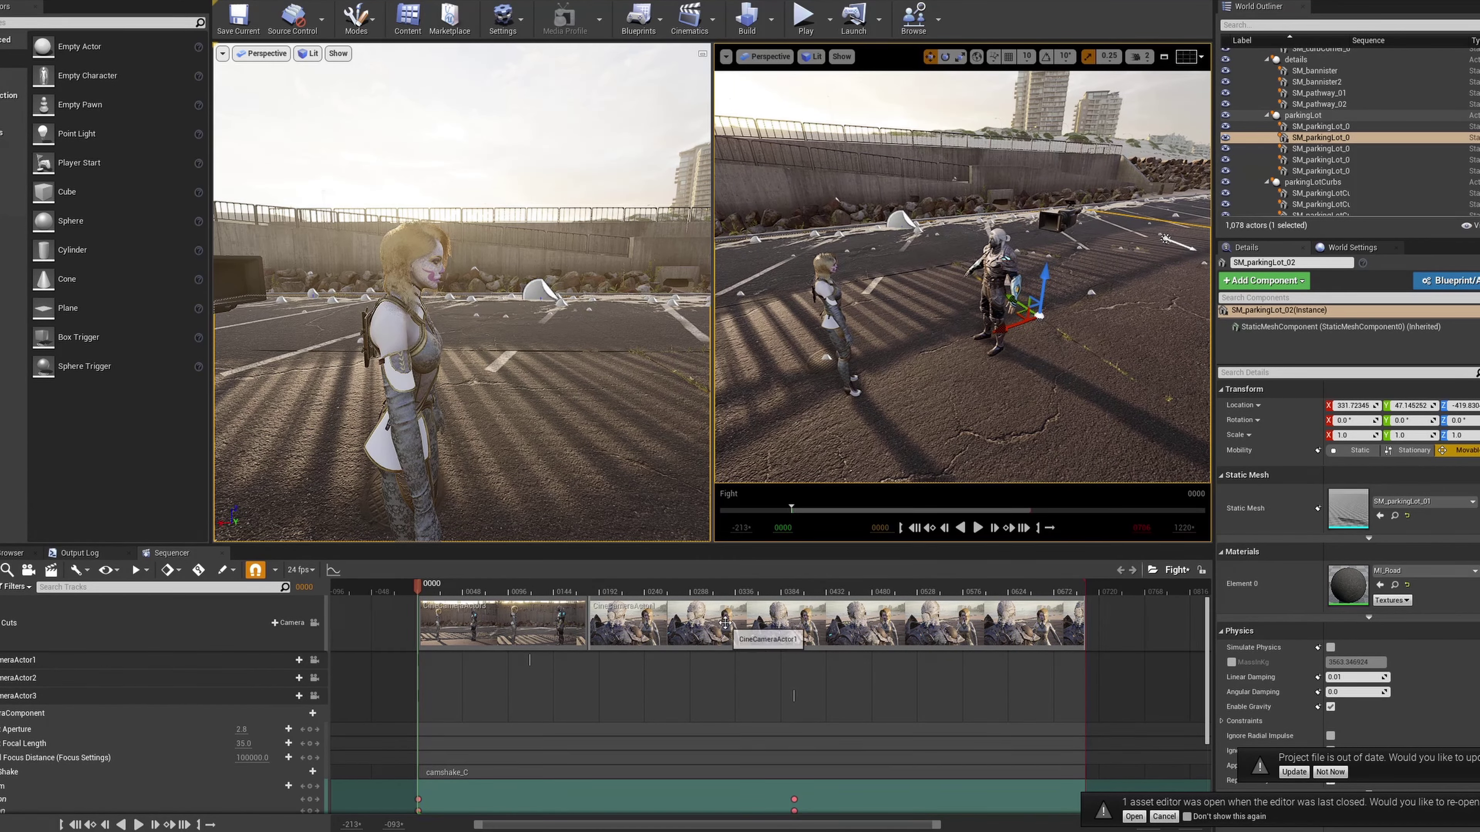